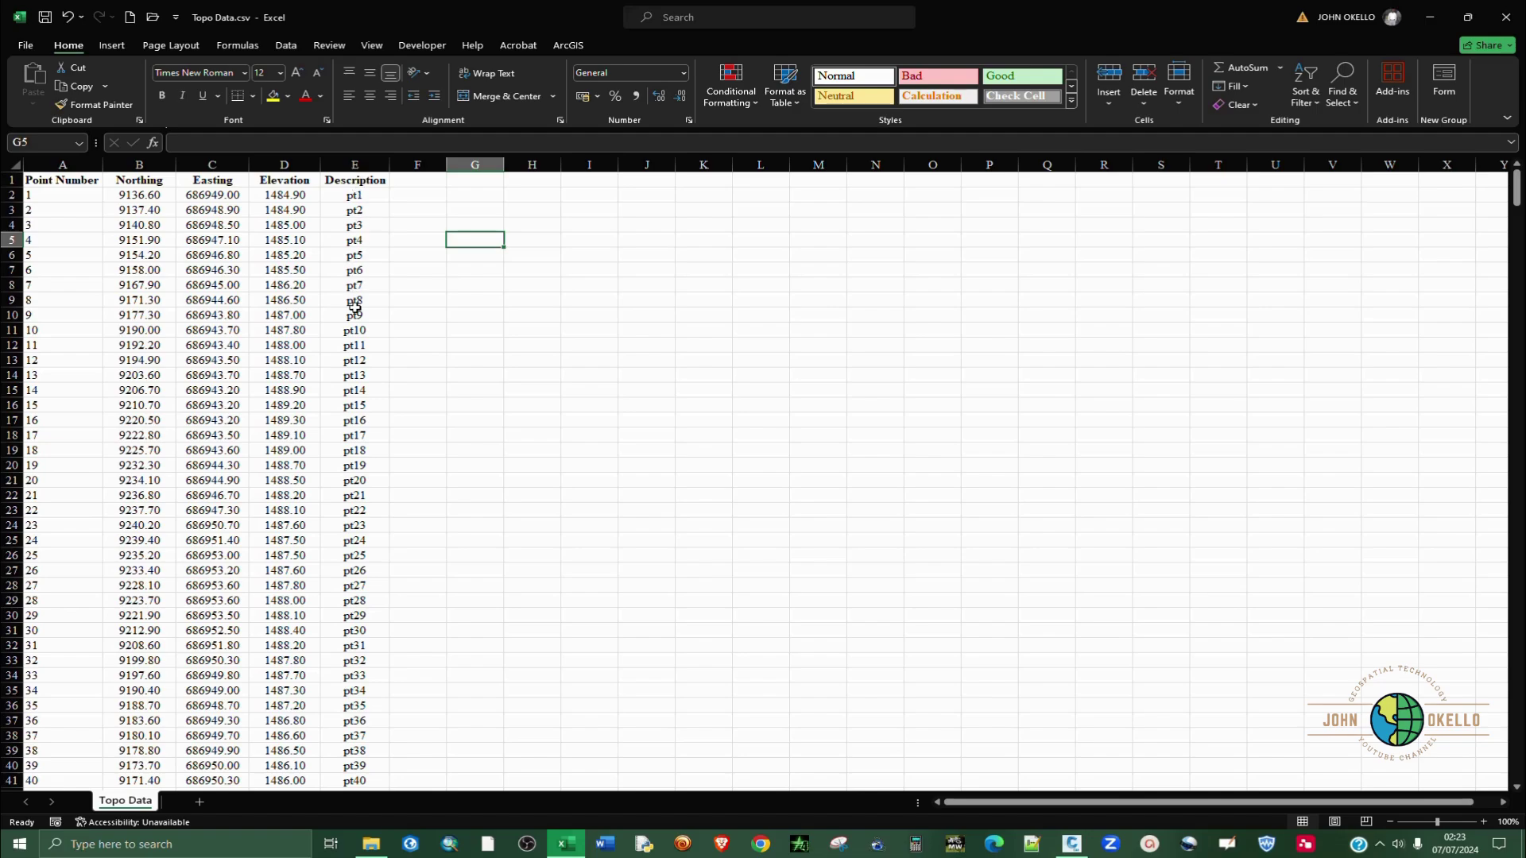
Delete header row 1 from the Topo Data sheet so the list starts at point 1.
click(497, 390)
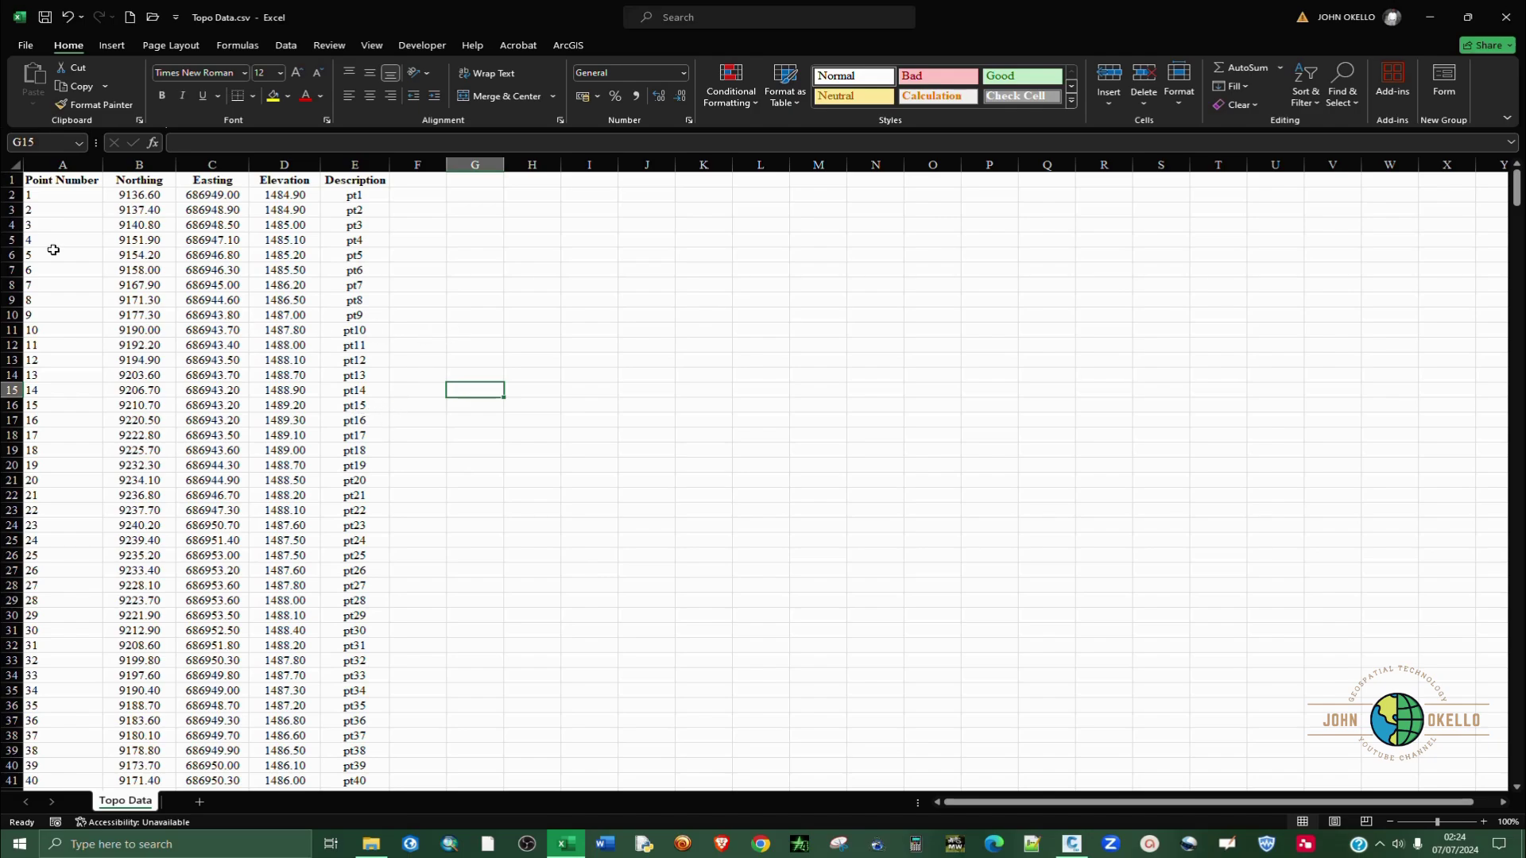
click(11, 180)
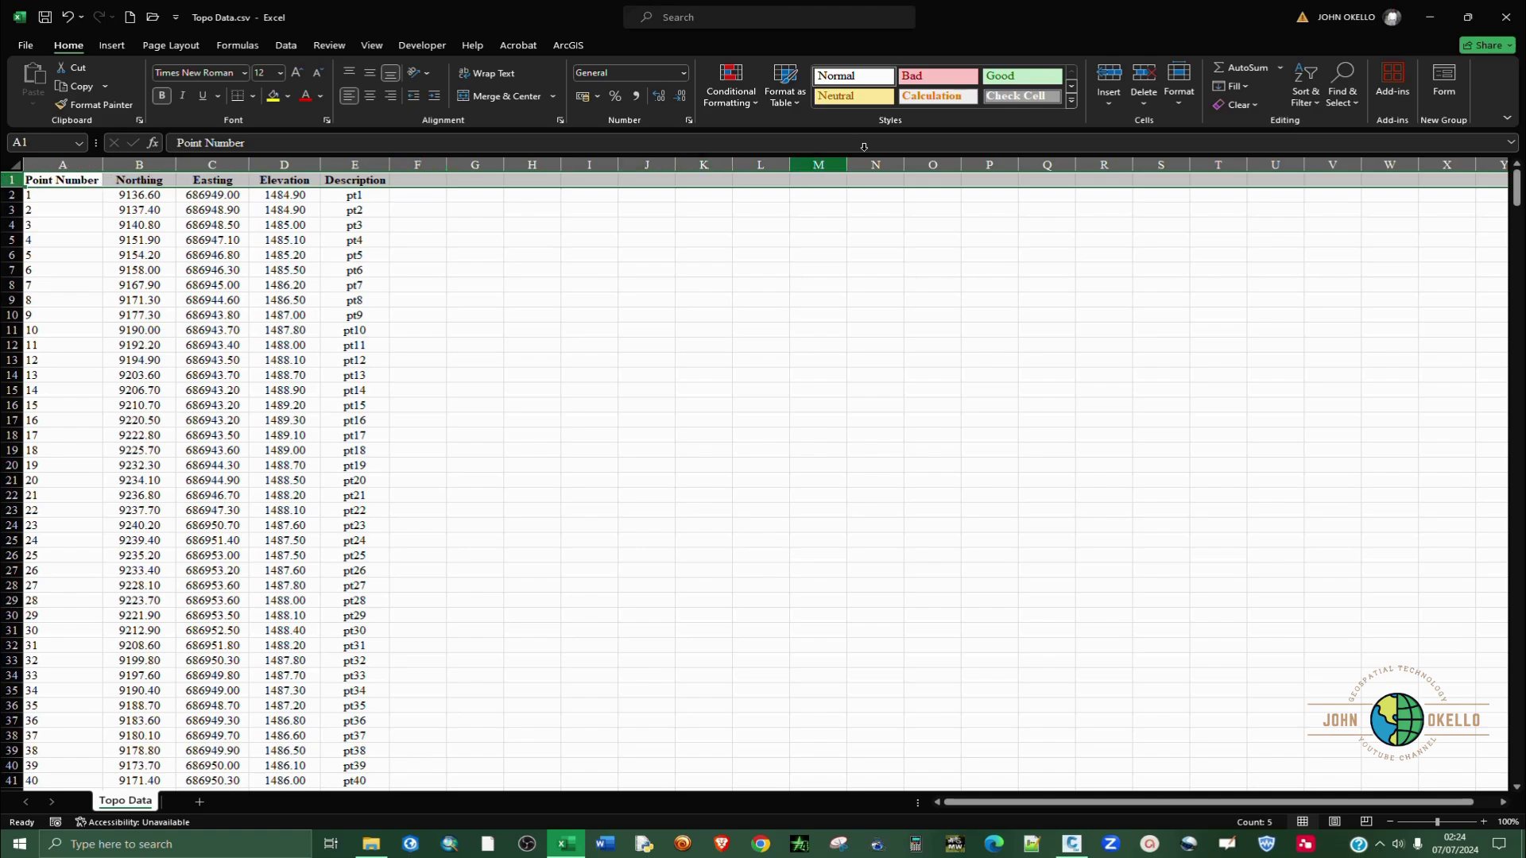
click(1141, 83)
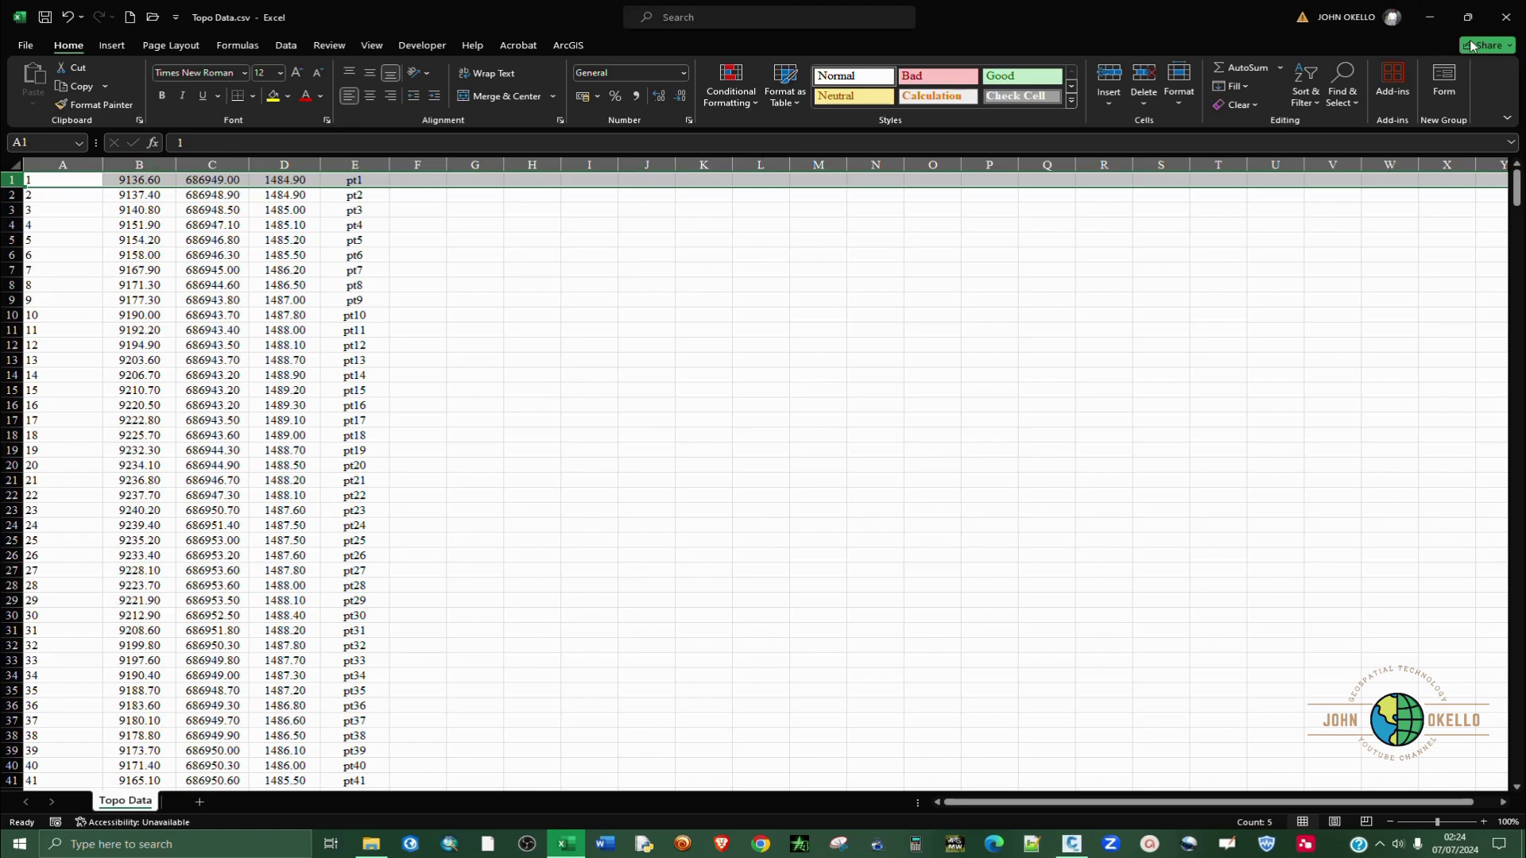
click(445, 333)
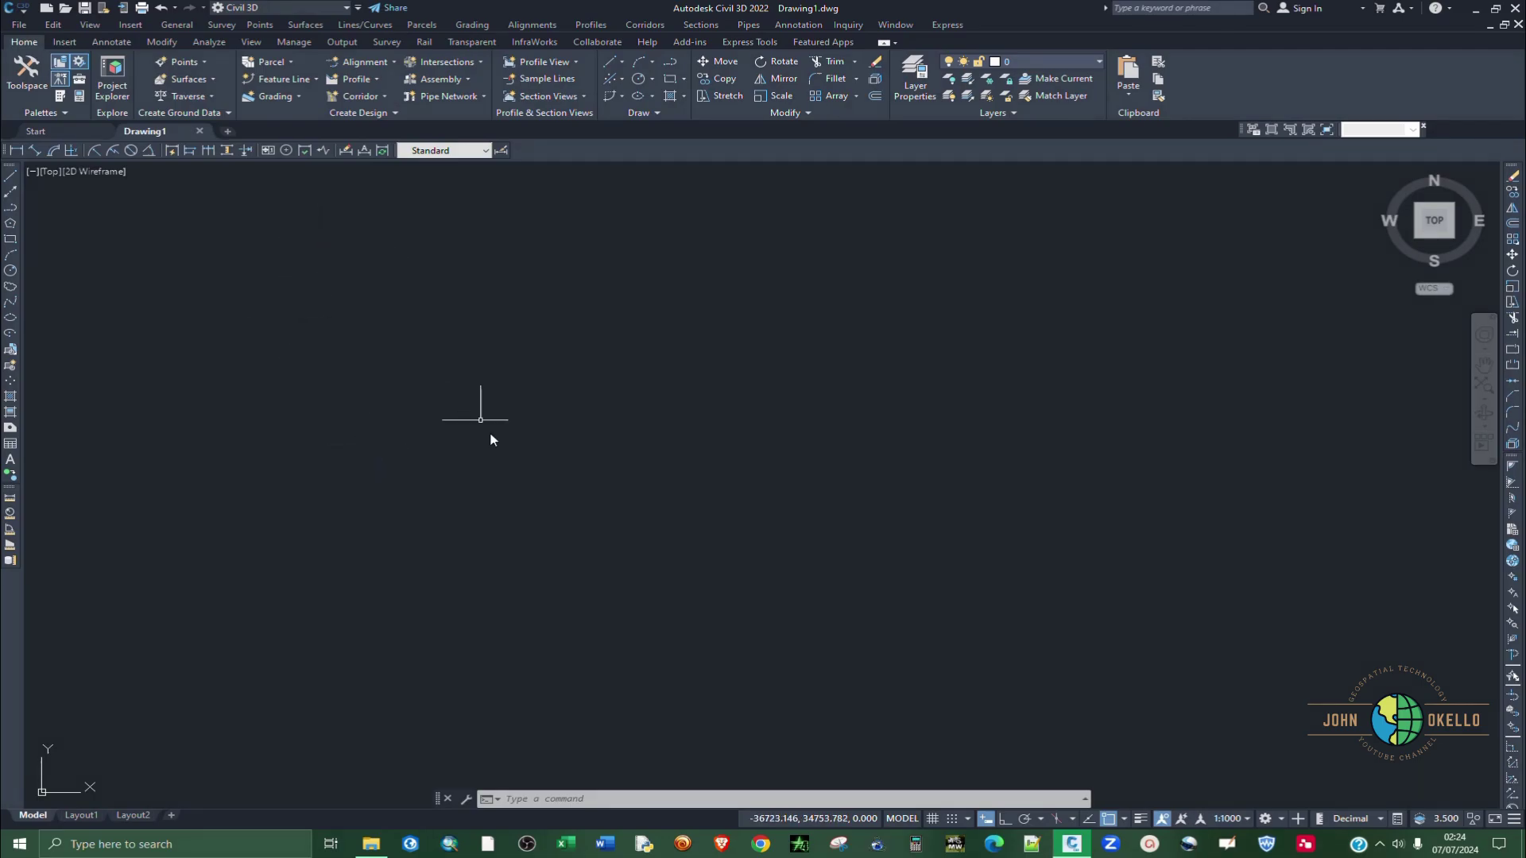
Import Topo Data.csv as PNEZD (comma delimited) points through Import Points.
click(258, 24)
mouse_move(307, 180)
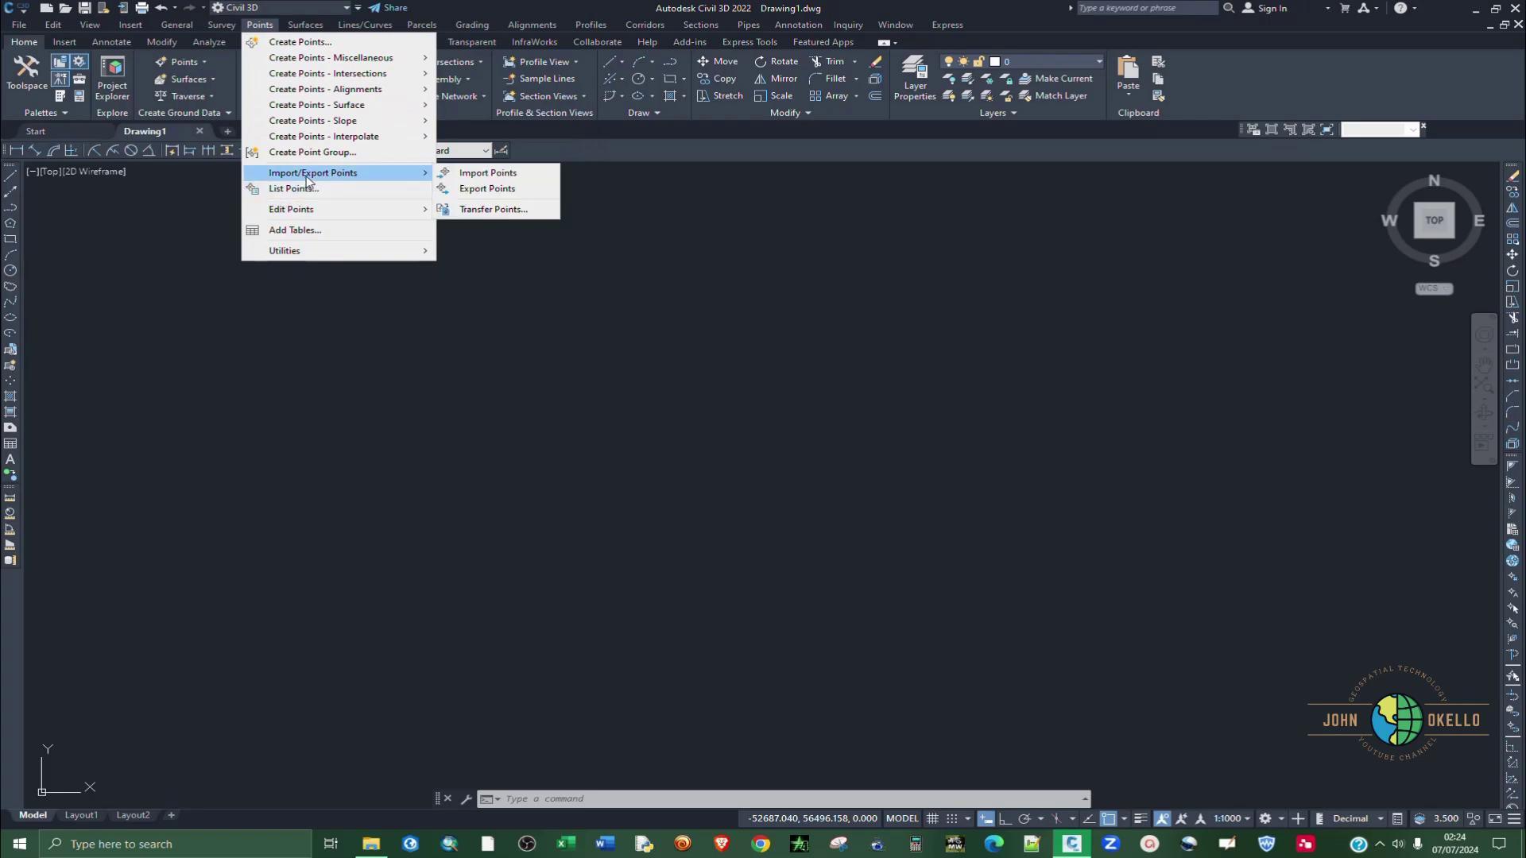
click(484, 174)
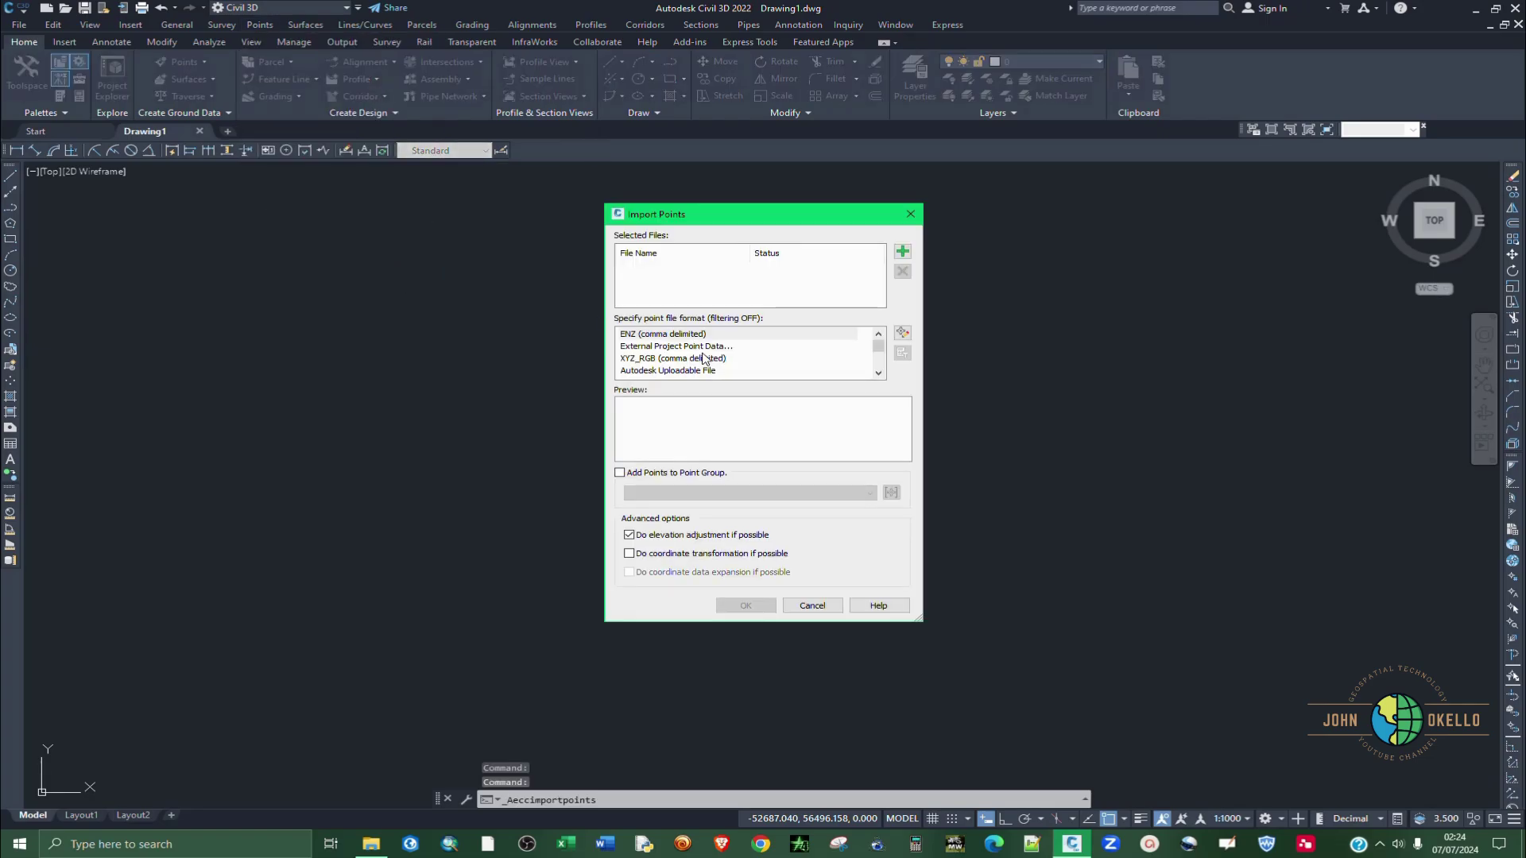
scroll(704, 358, down, 4)
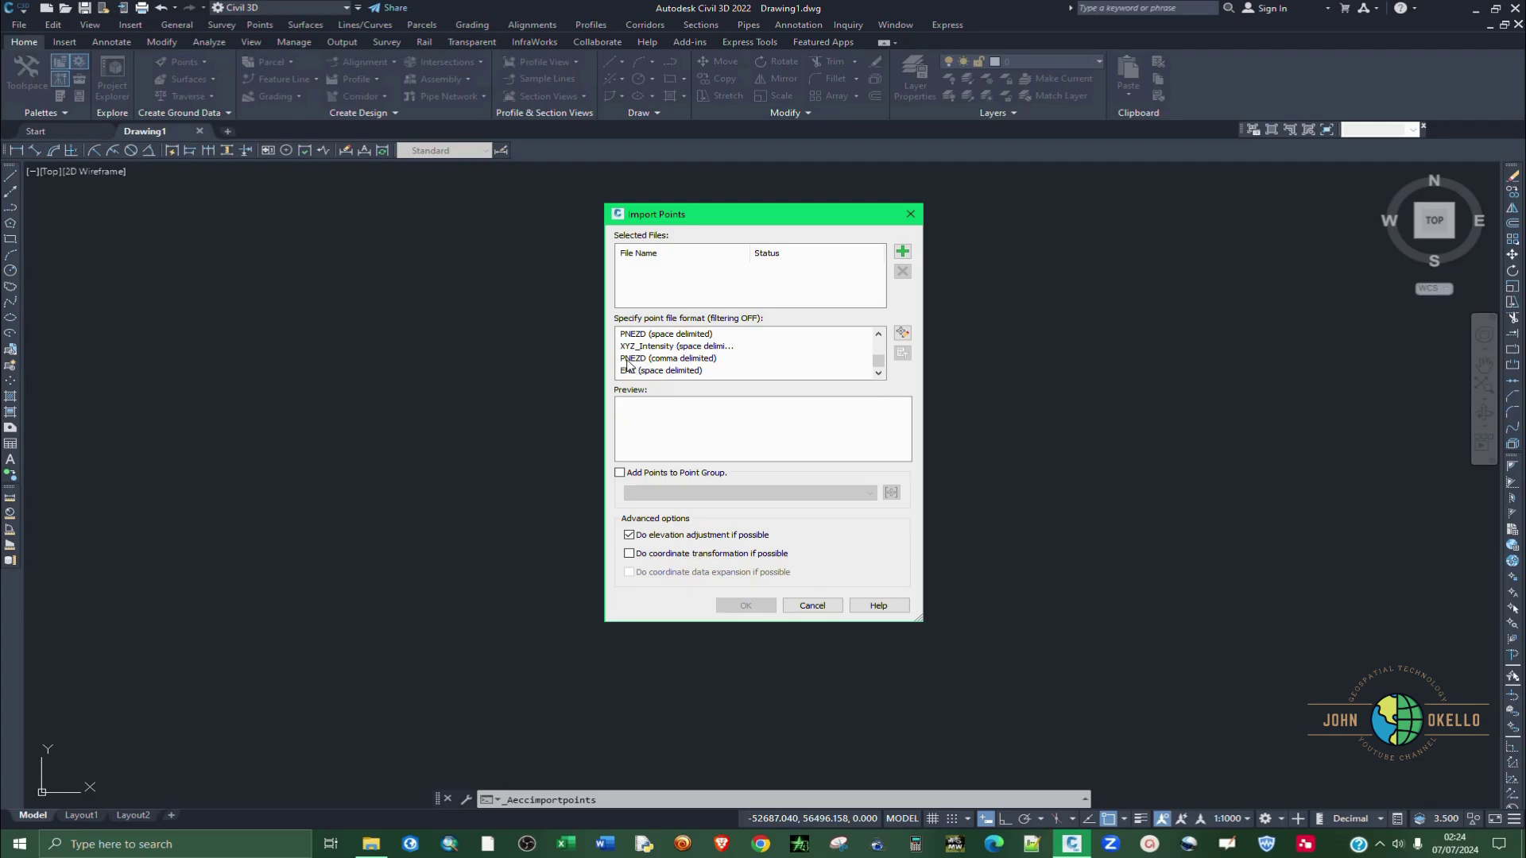
click(647, 365)
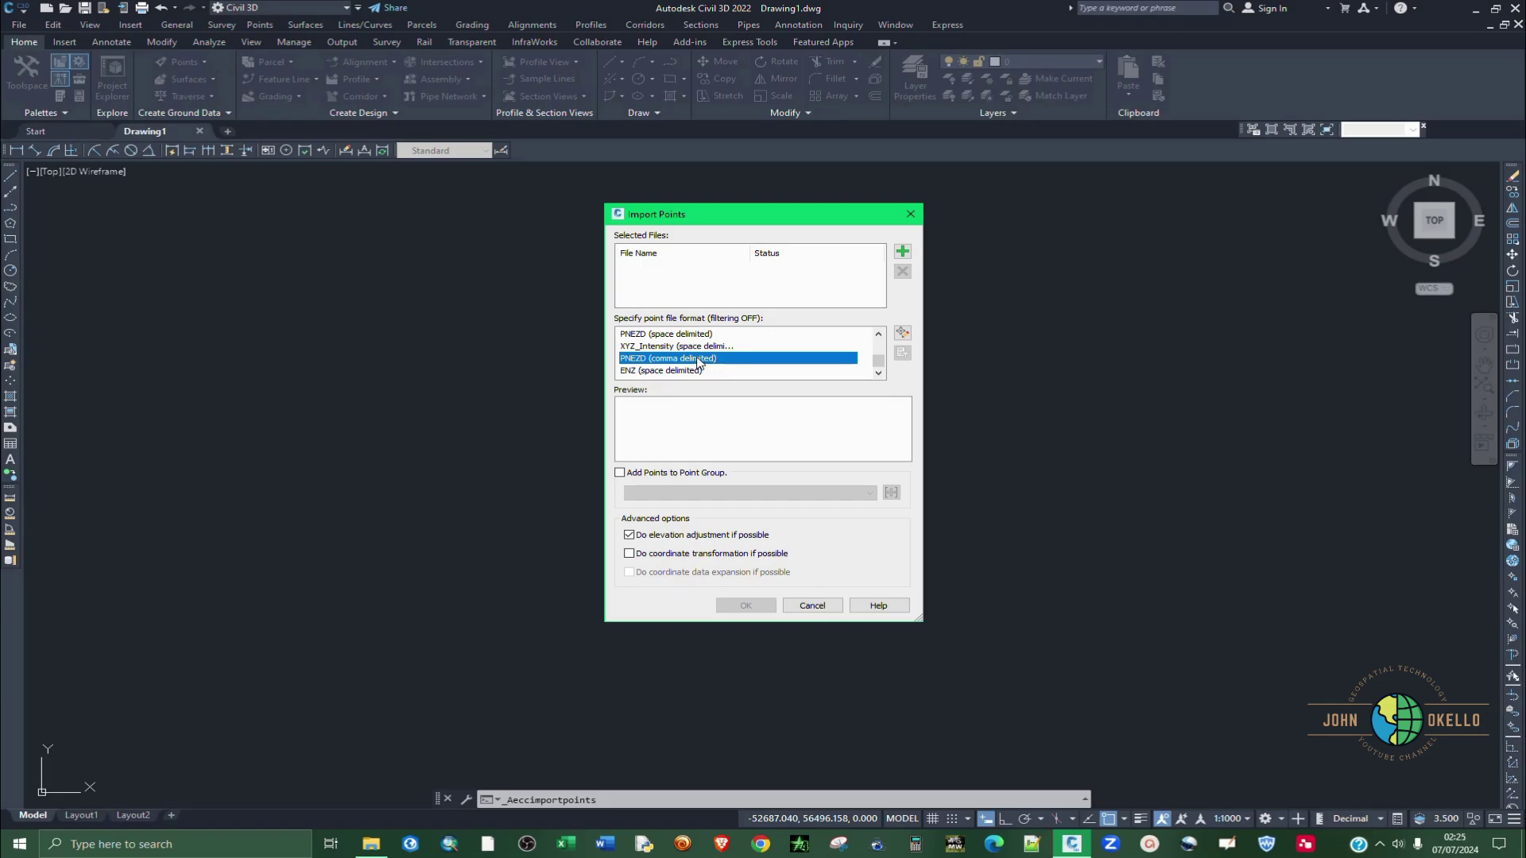
click(903, 252)
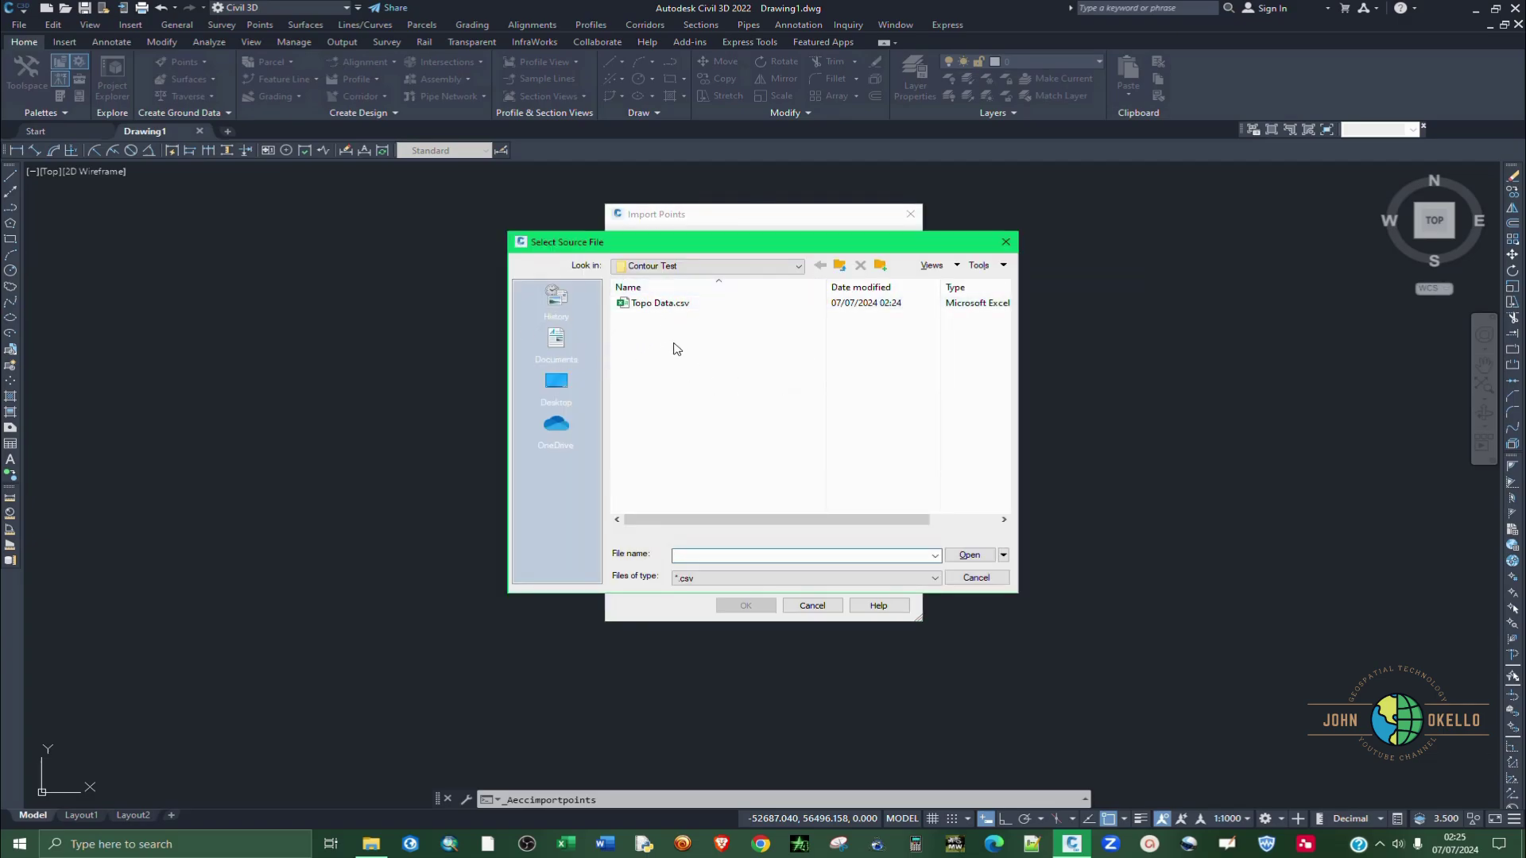
click(662, 304)
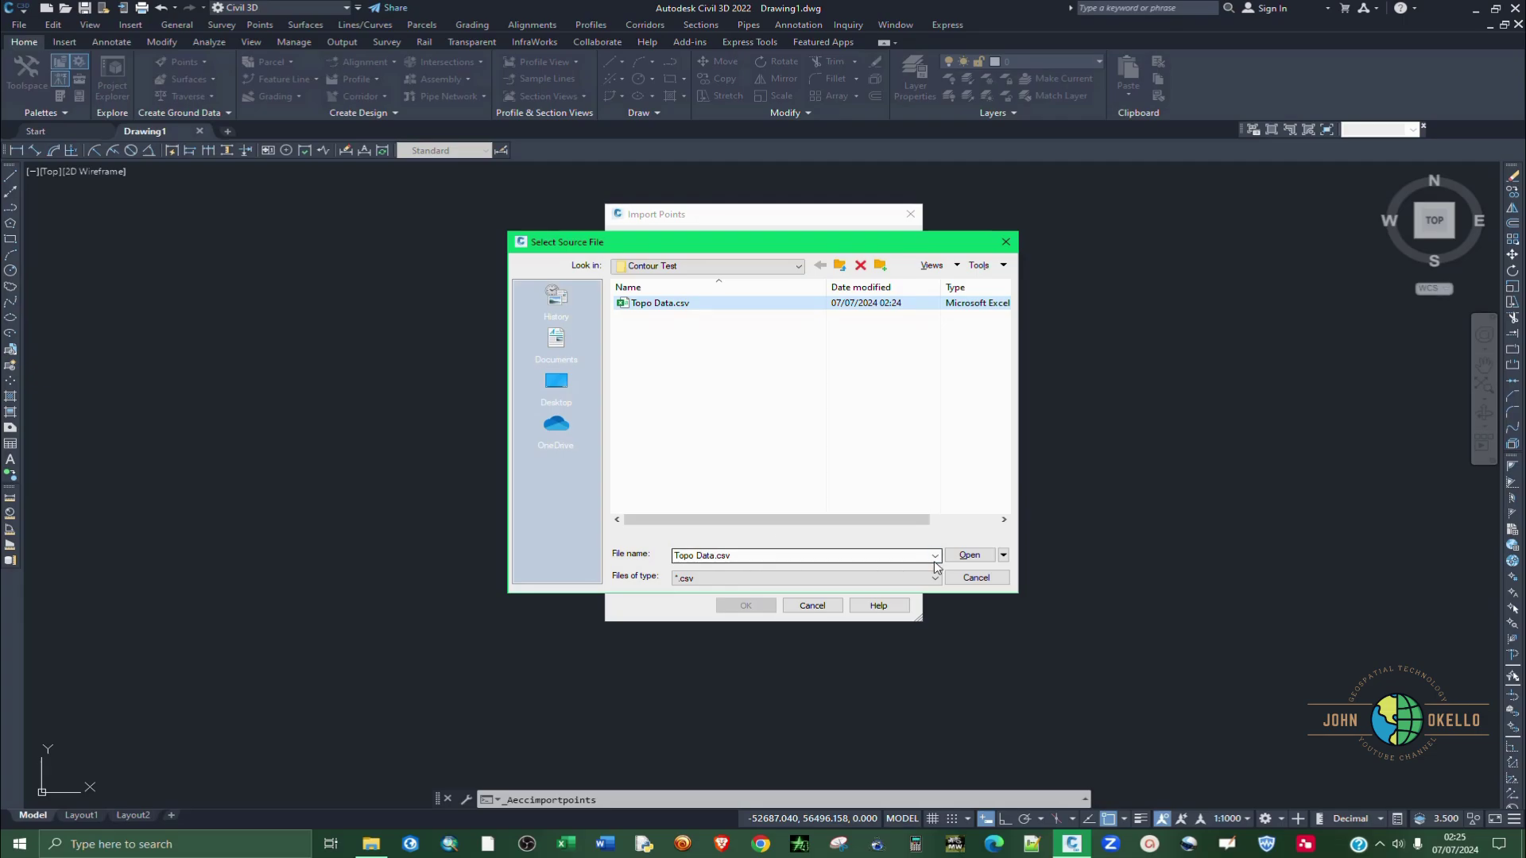
click(970, 556)
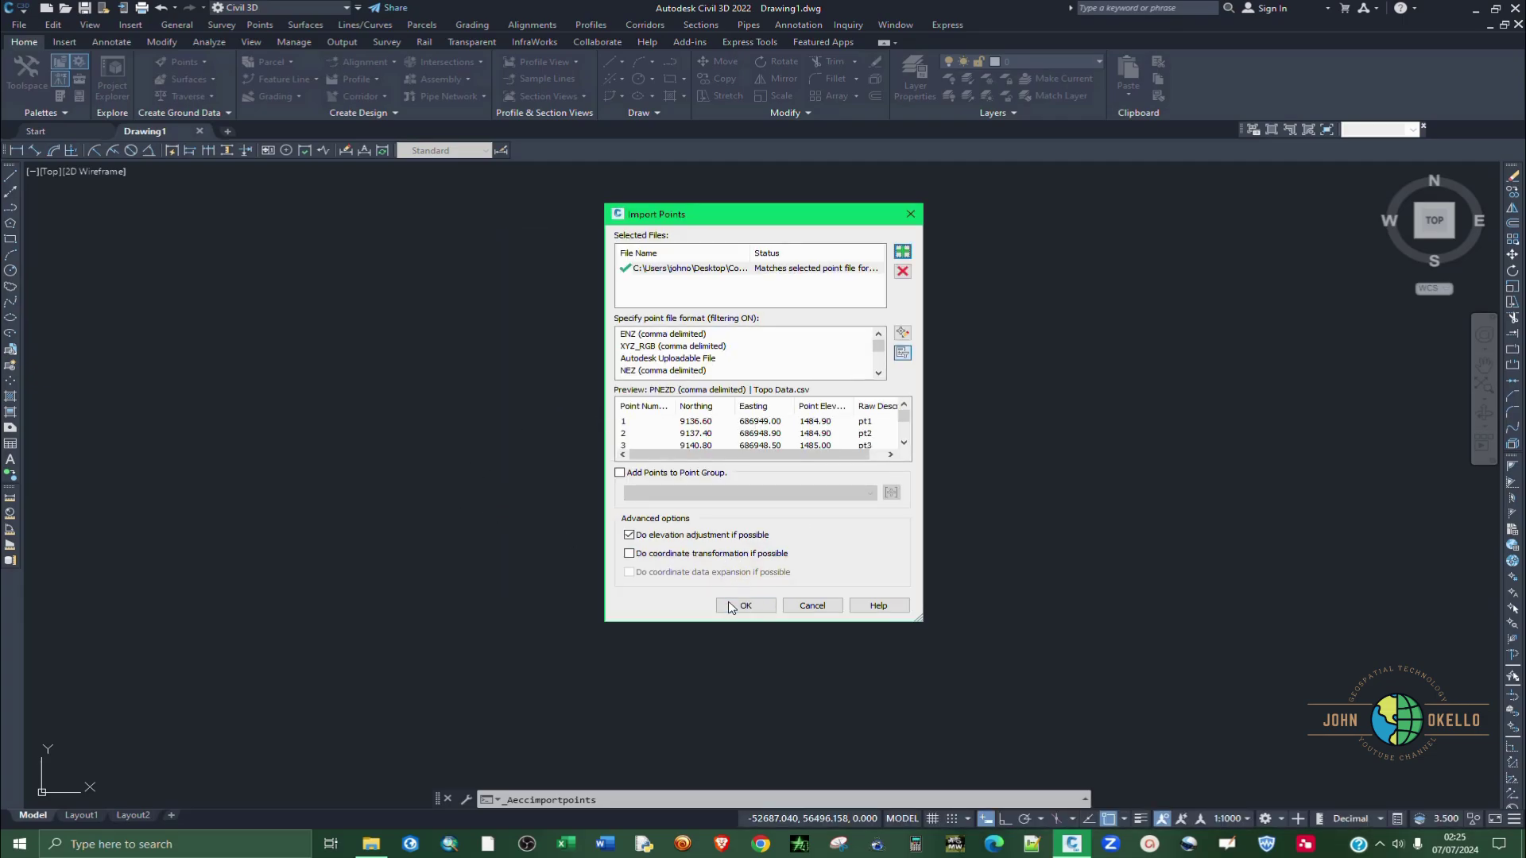
click(746, 605)
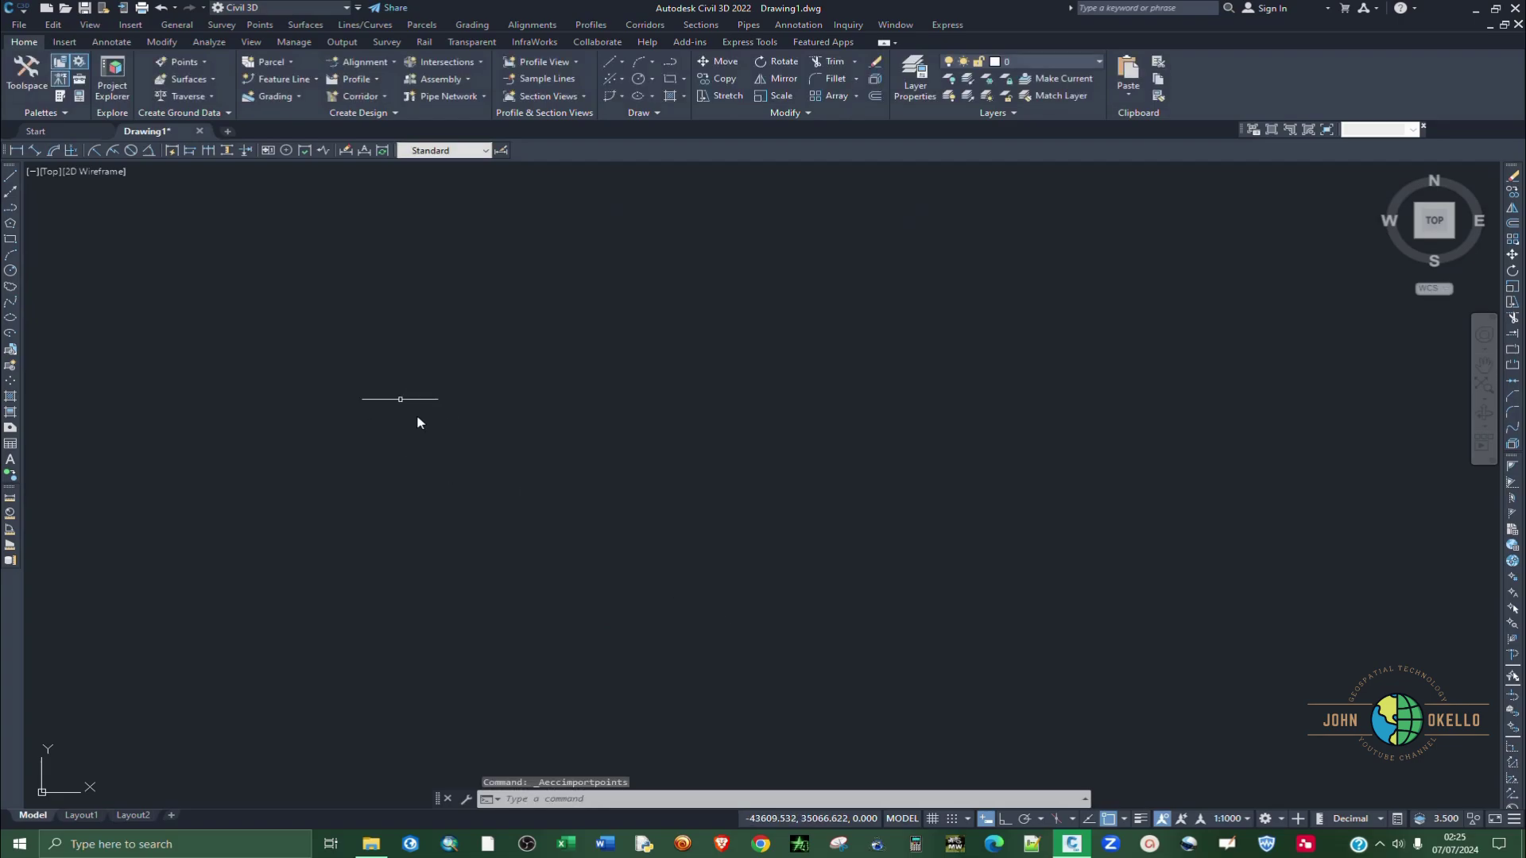
Zoom to extents so every imported red survey point is visible.
click(468, 509)
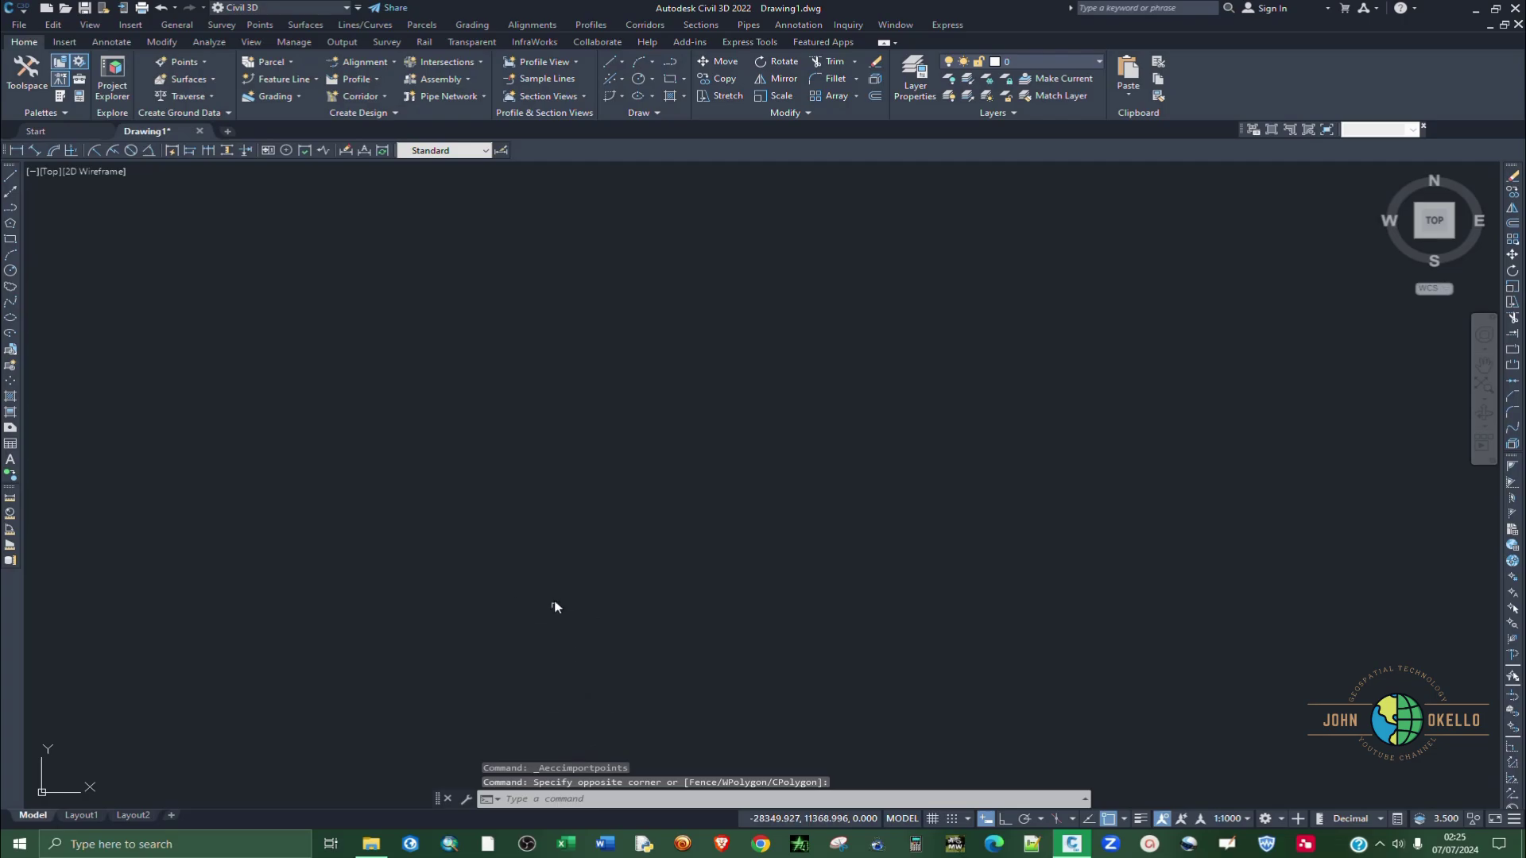
text(z)
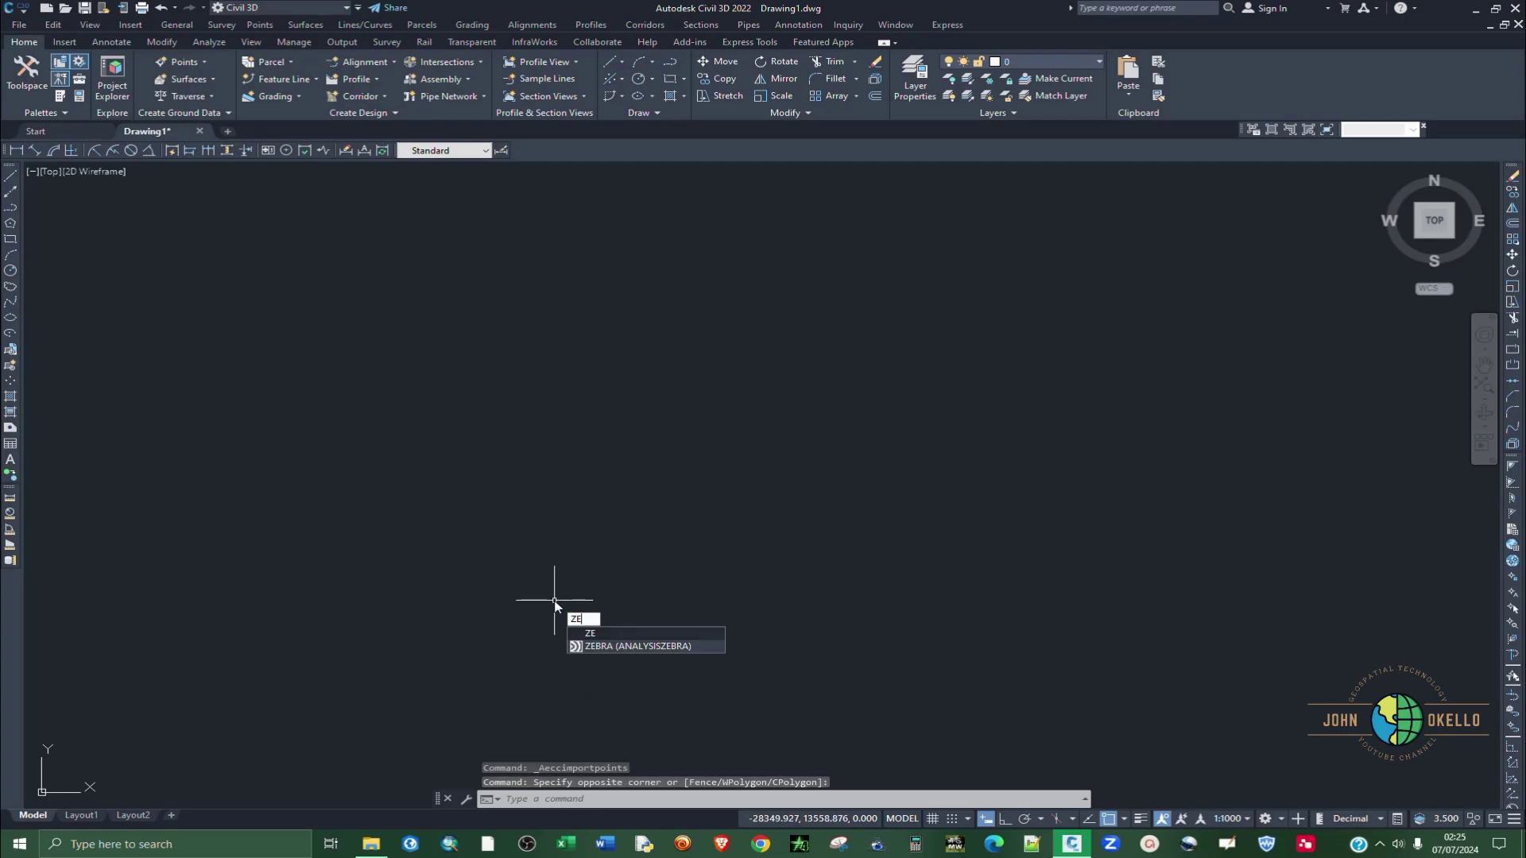
key(Return)
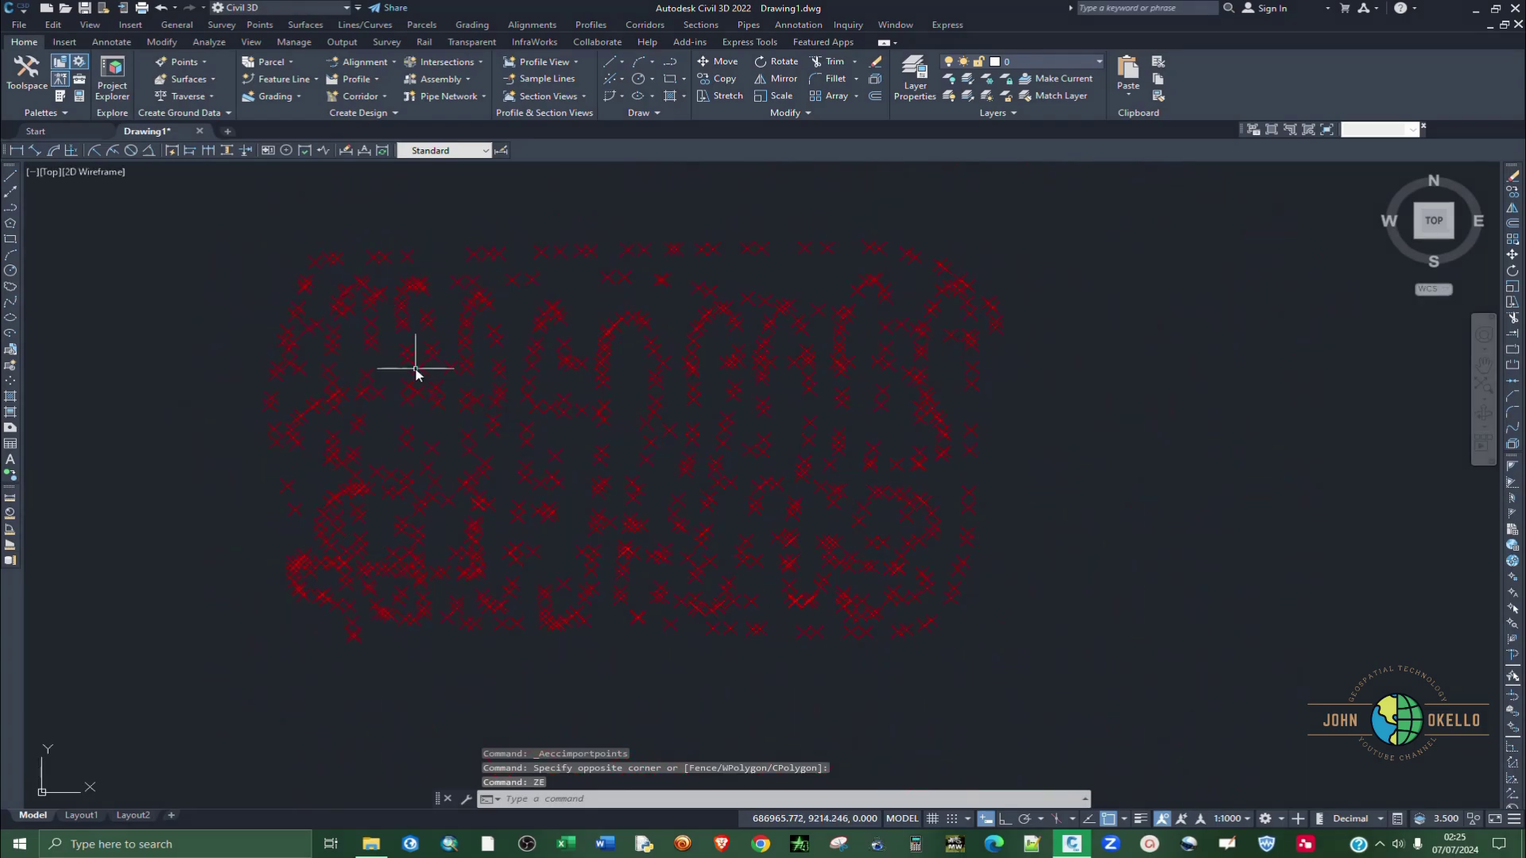
Set the drawing's annotation scale to 1:500 from the status bar.
click(1229, 818)
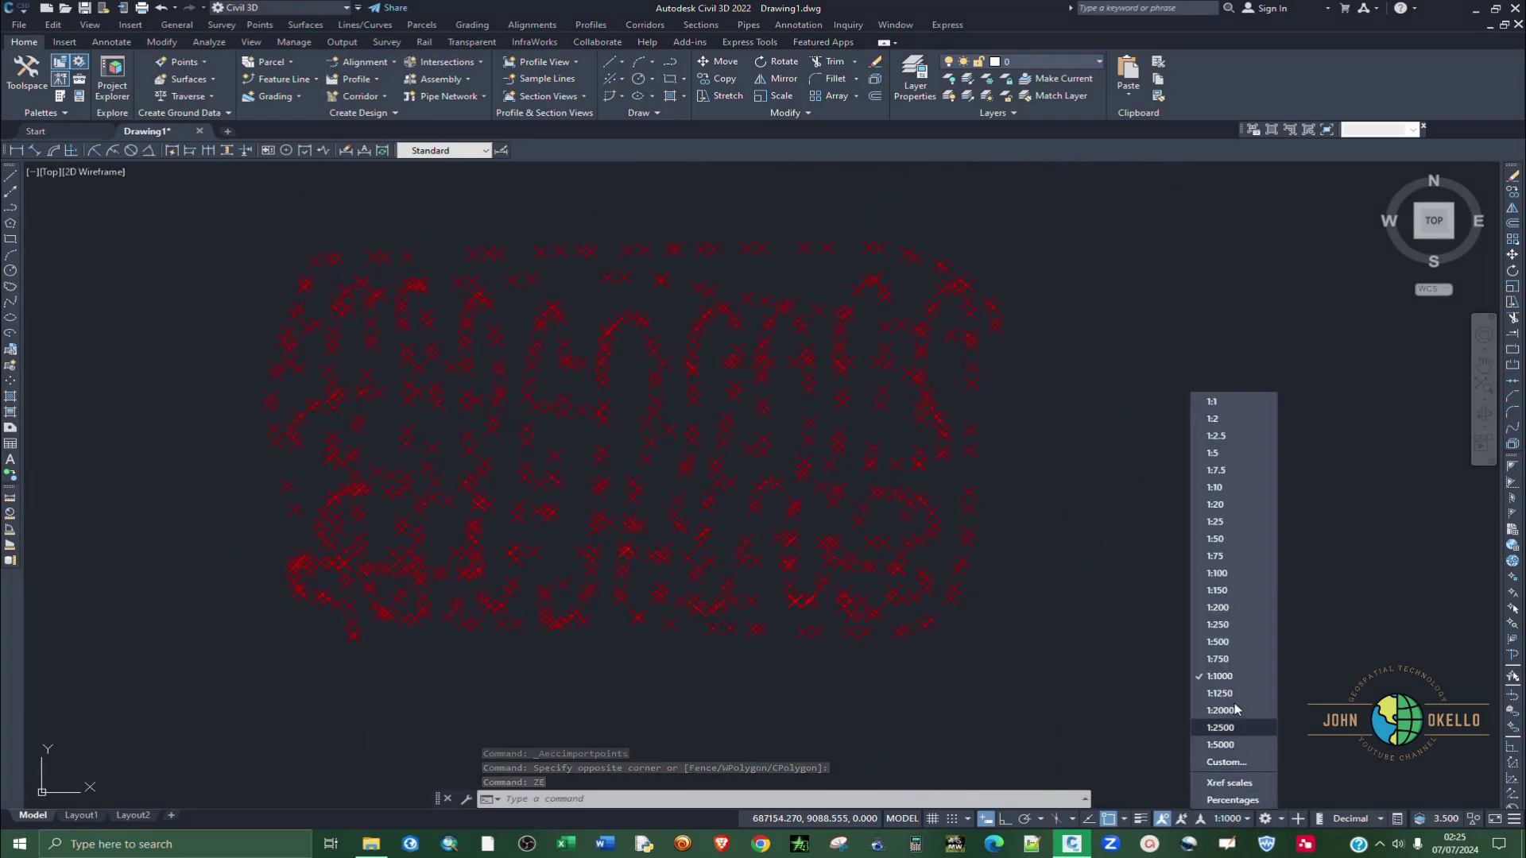
click(1218, 642)
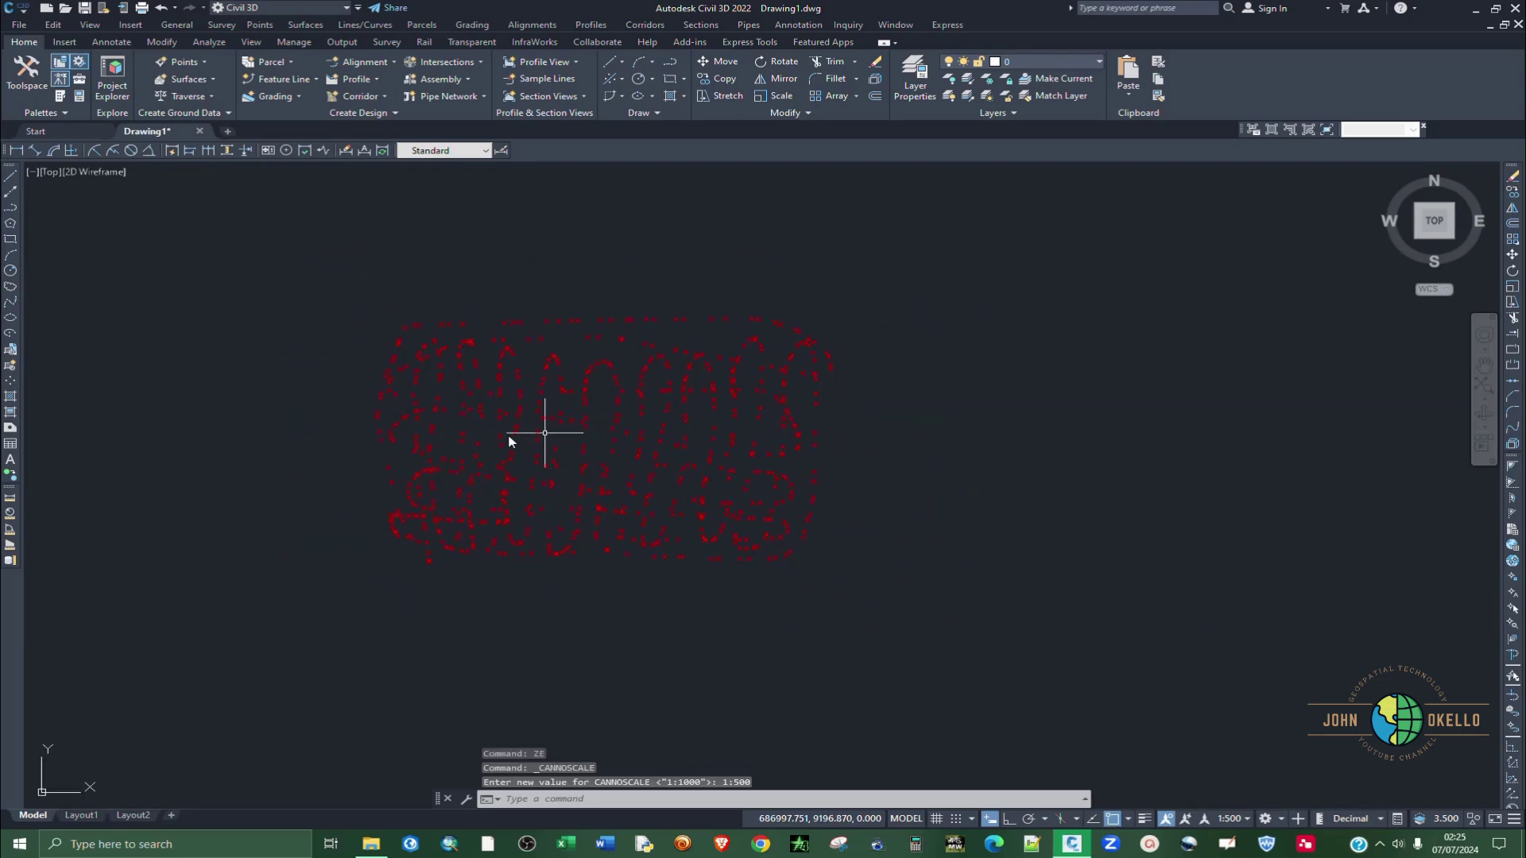
scroll(427, 417, up, 2)
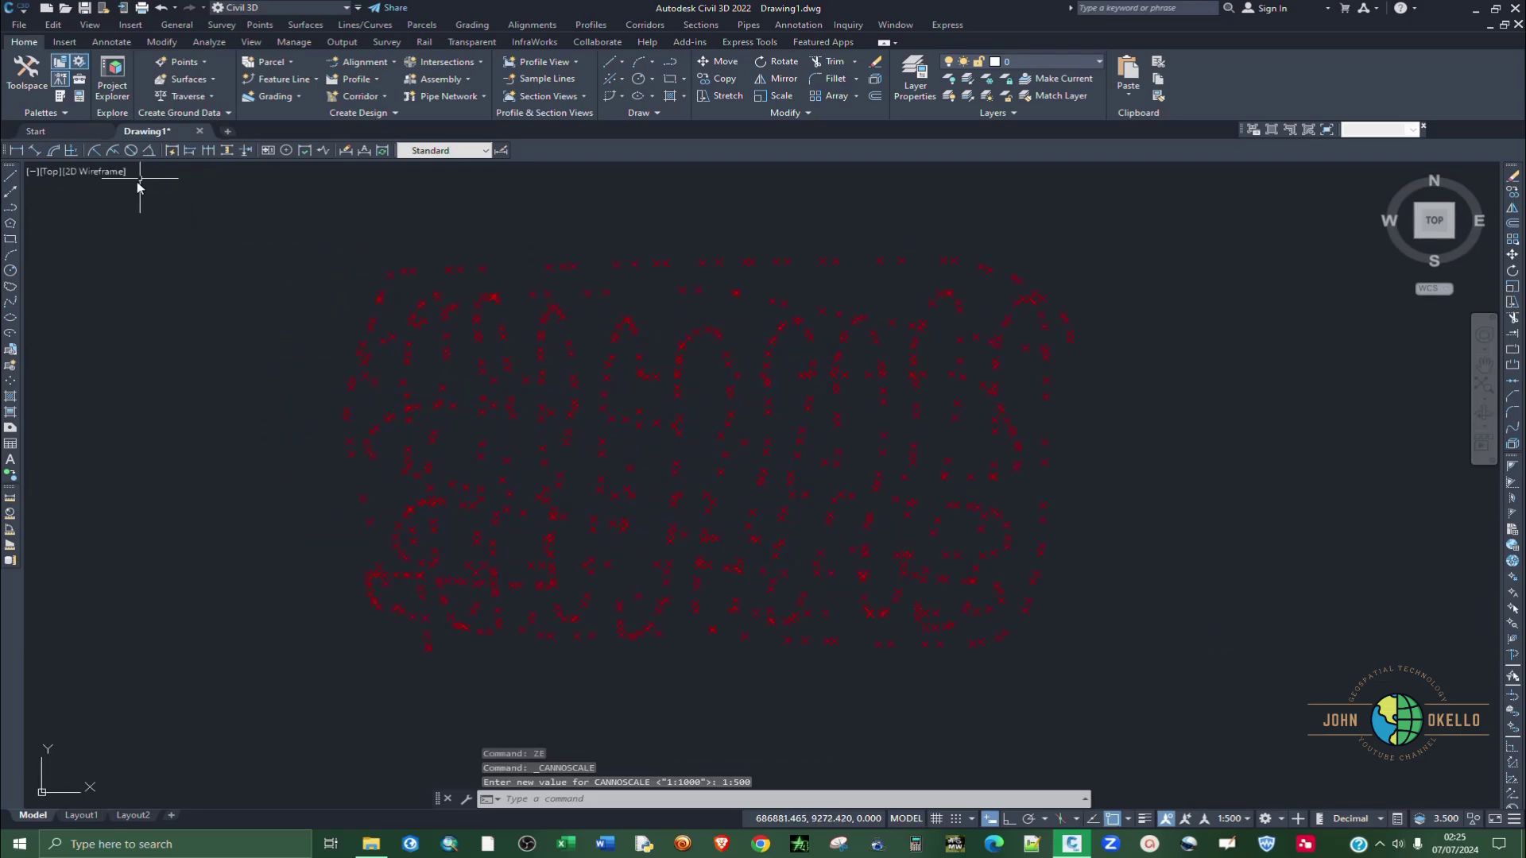
Save the drawing as Contours.dwg in Desktop > Contour Test.
click(84, 8)
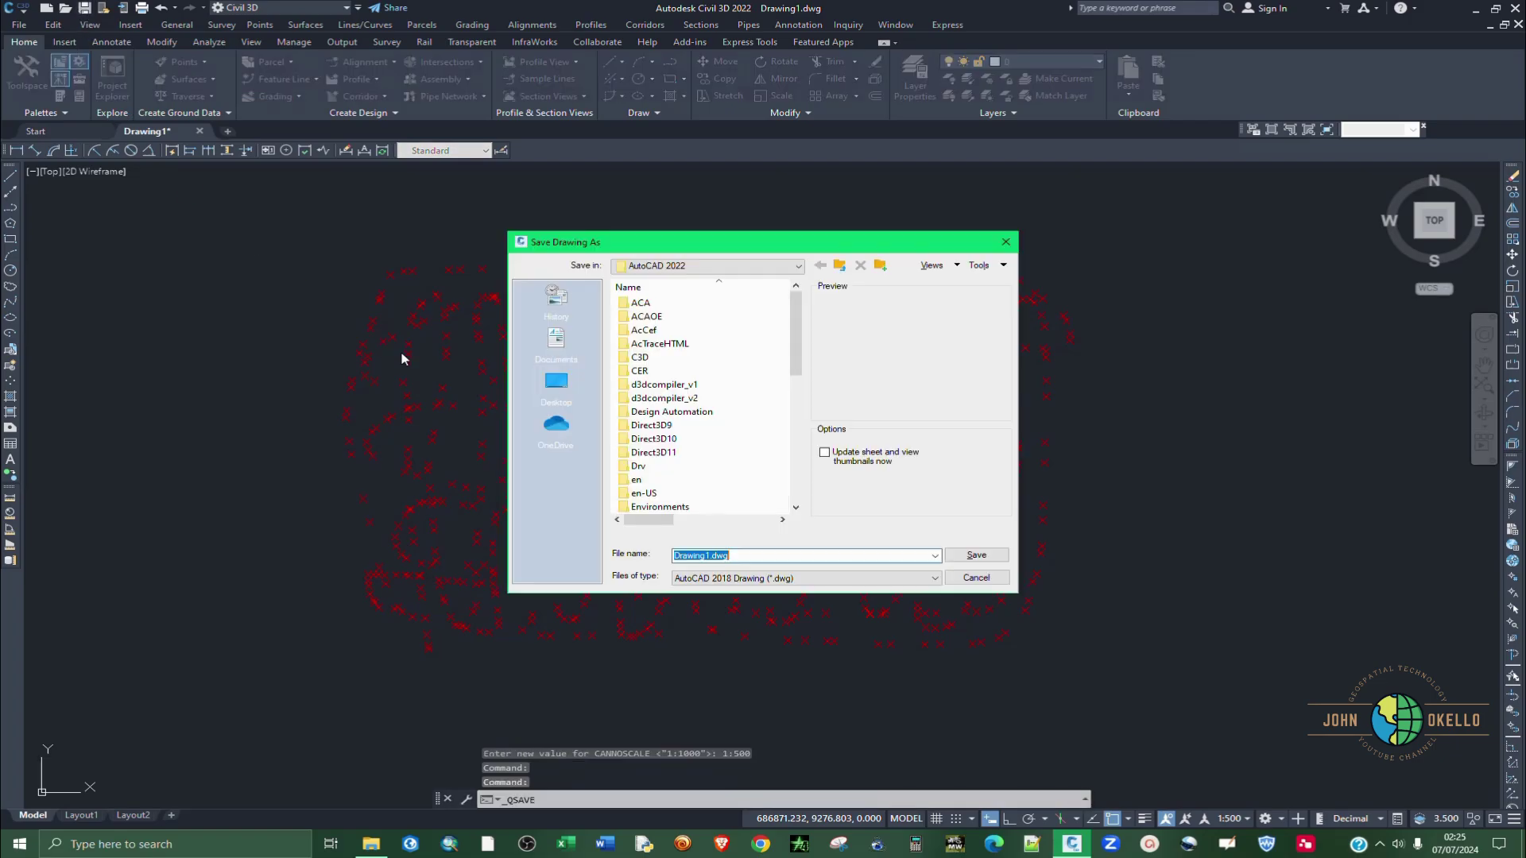
click(556, 381)
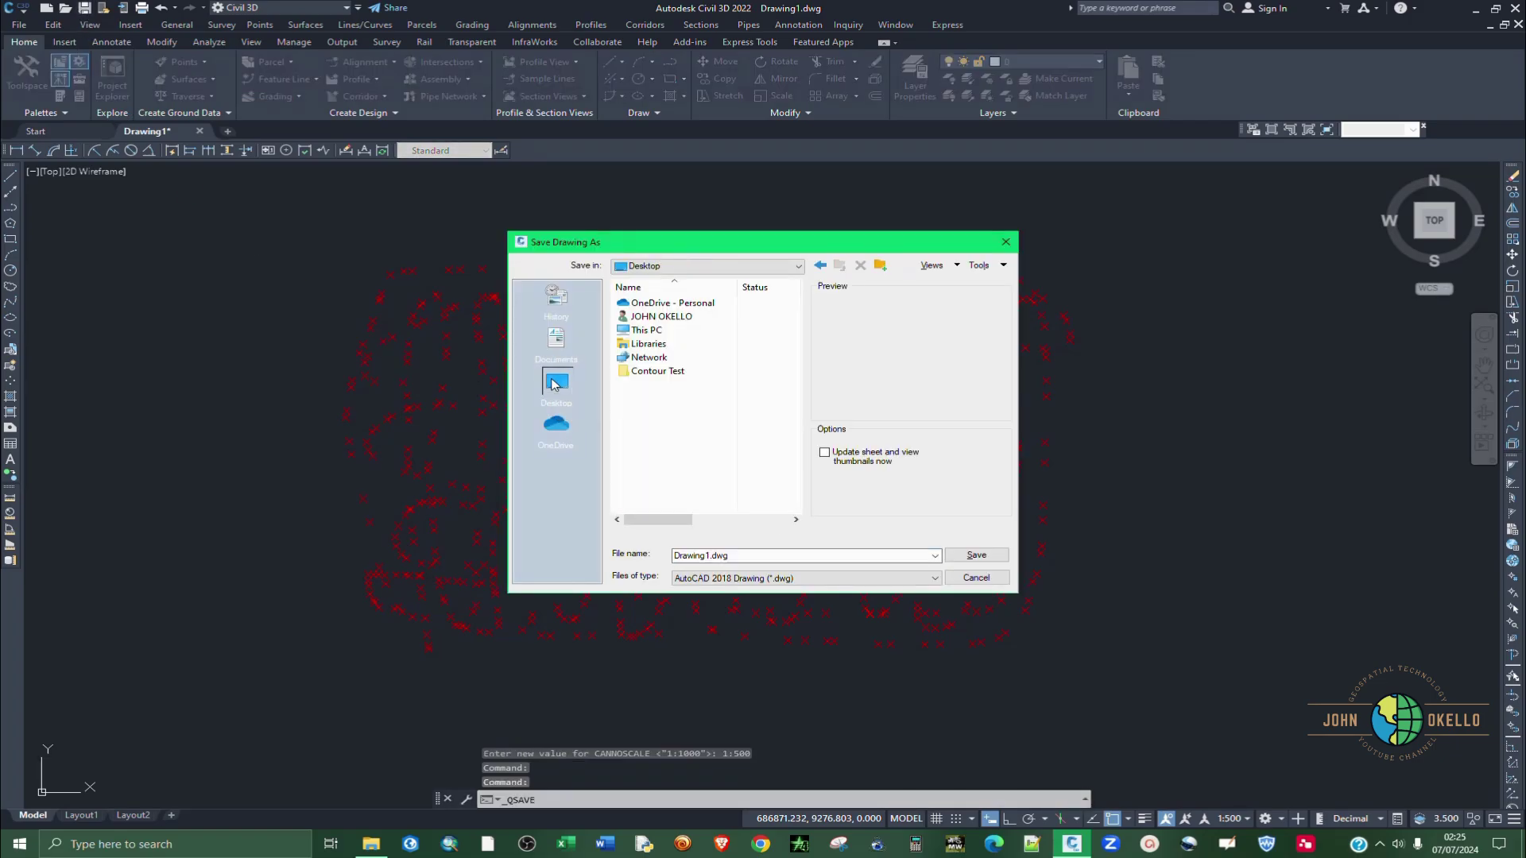
double_click(645, 329)
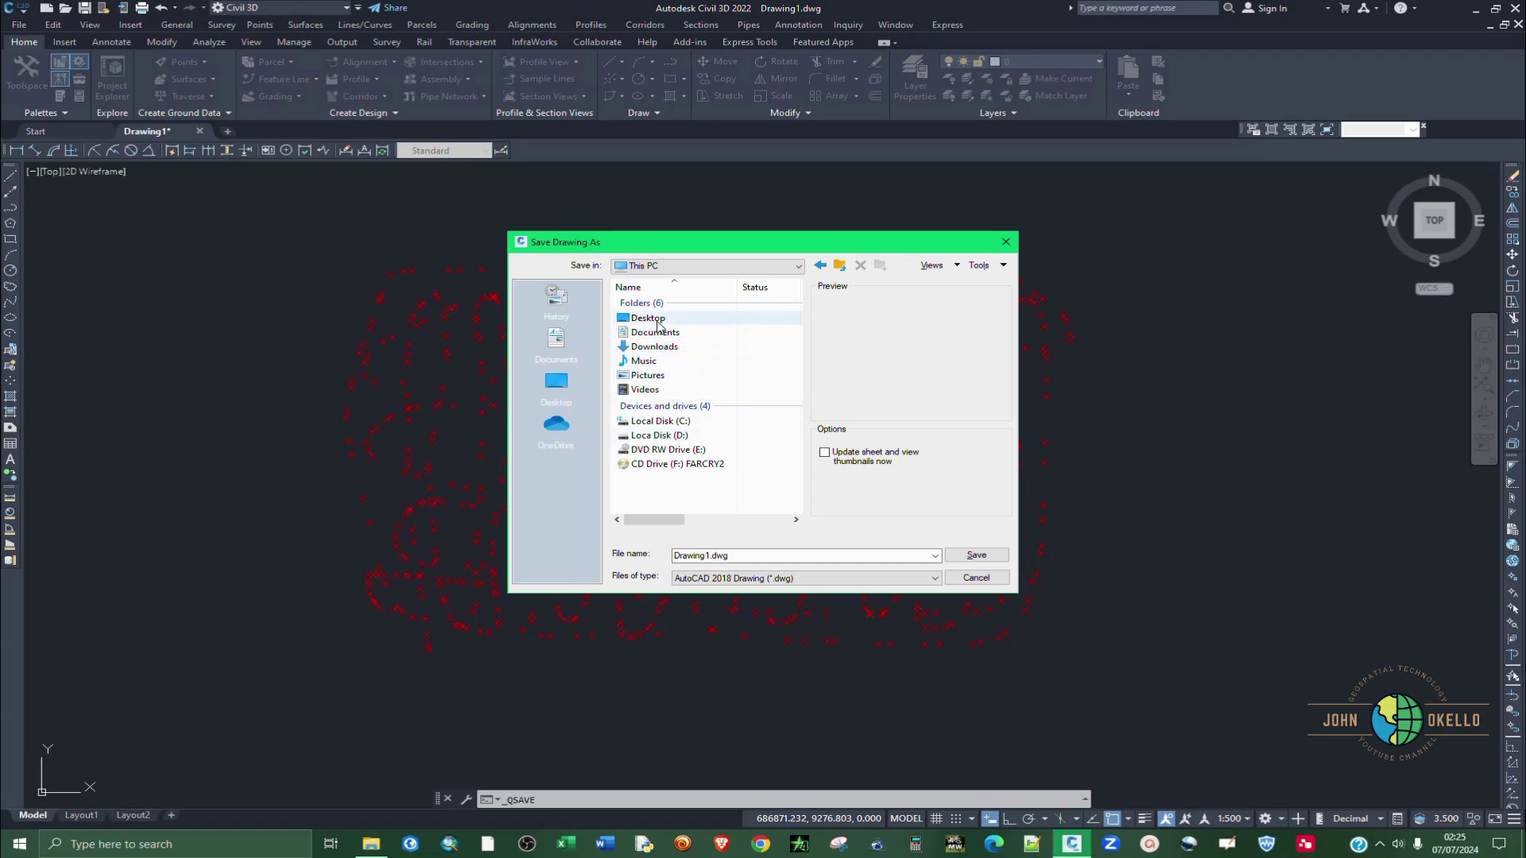
double_click(648, 318)
double_click(658, 305)
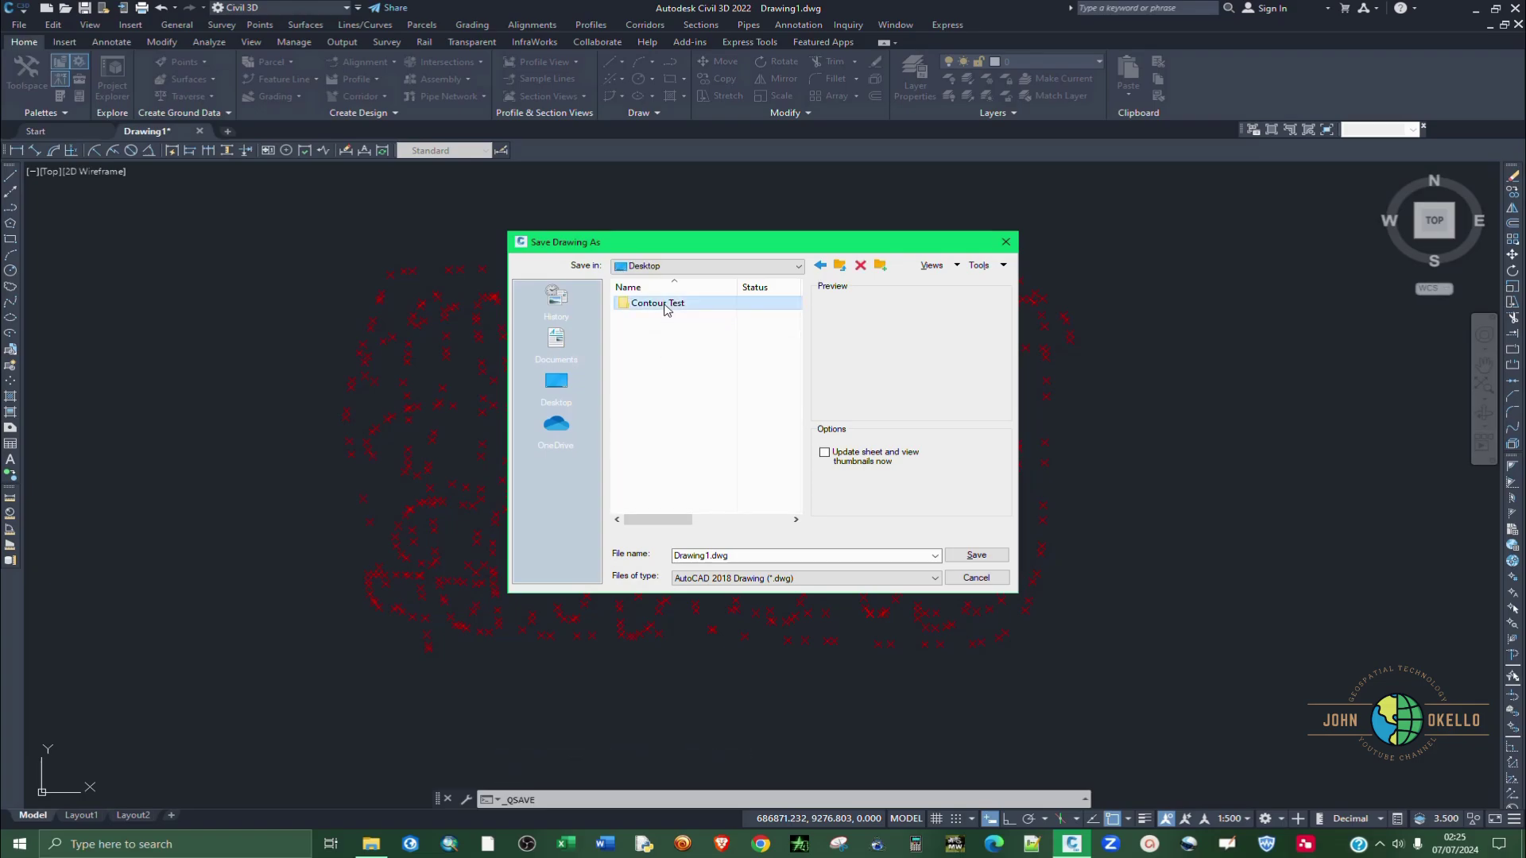
double_click(703, 556)
drag(710, 559, 672, 556)
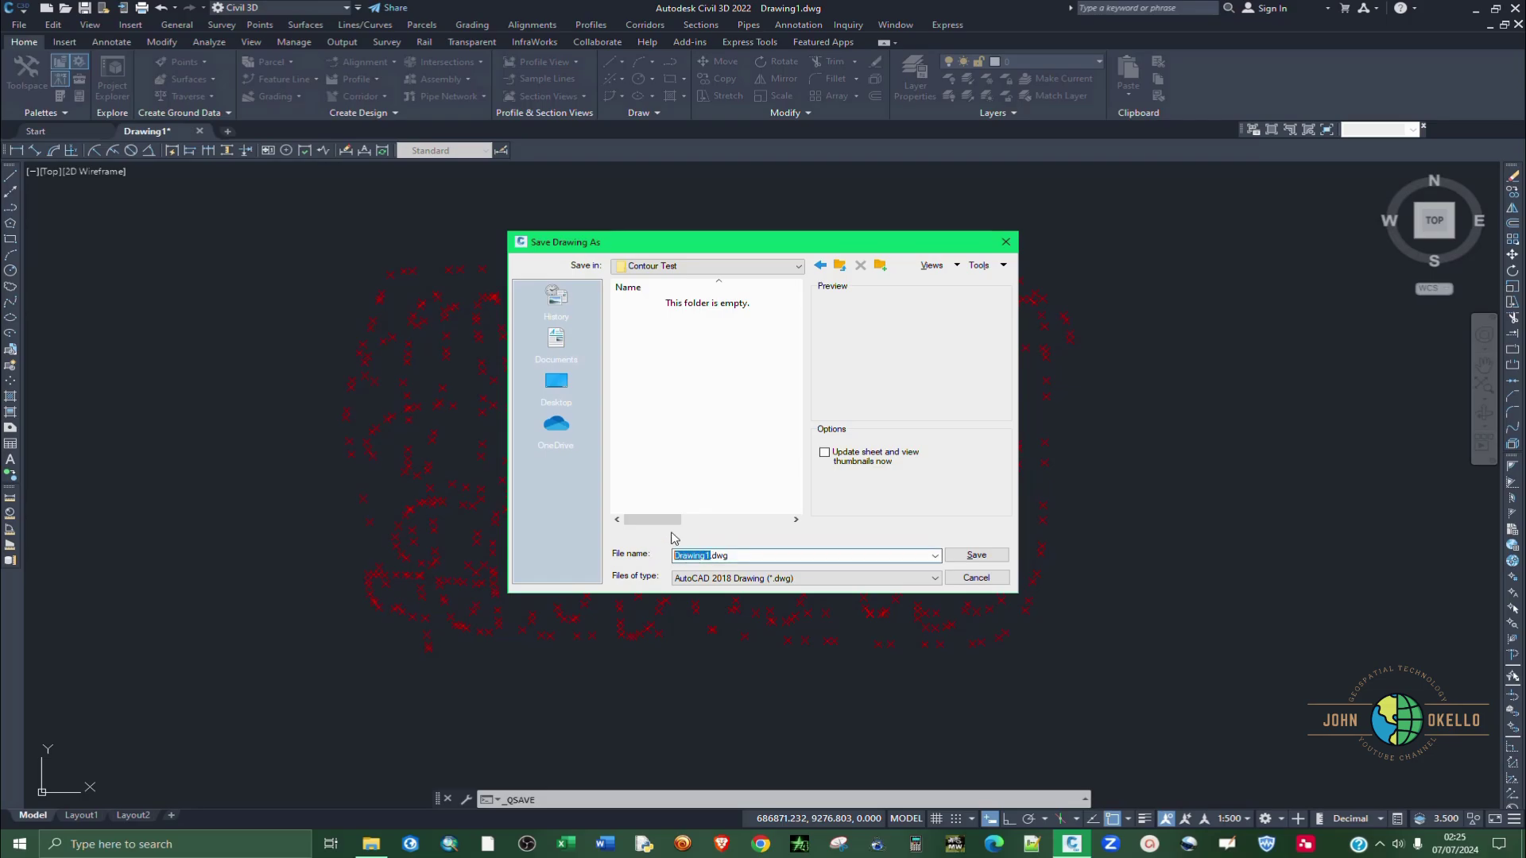
text(Contours)
click(975, 555)
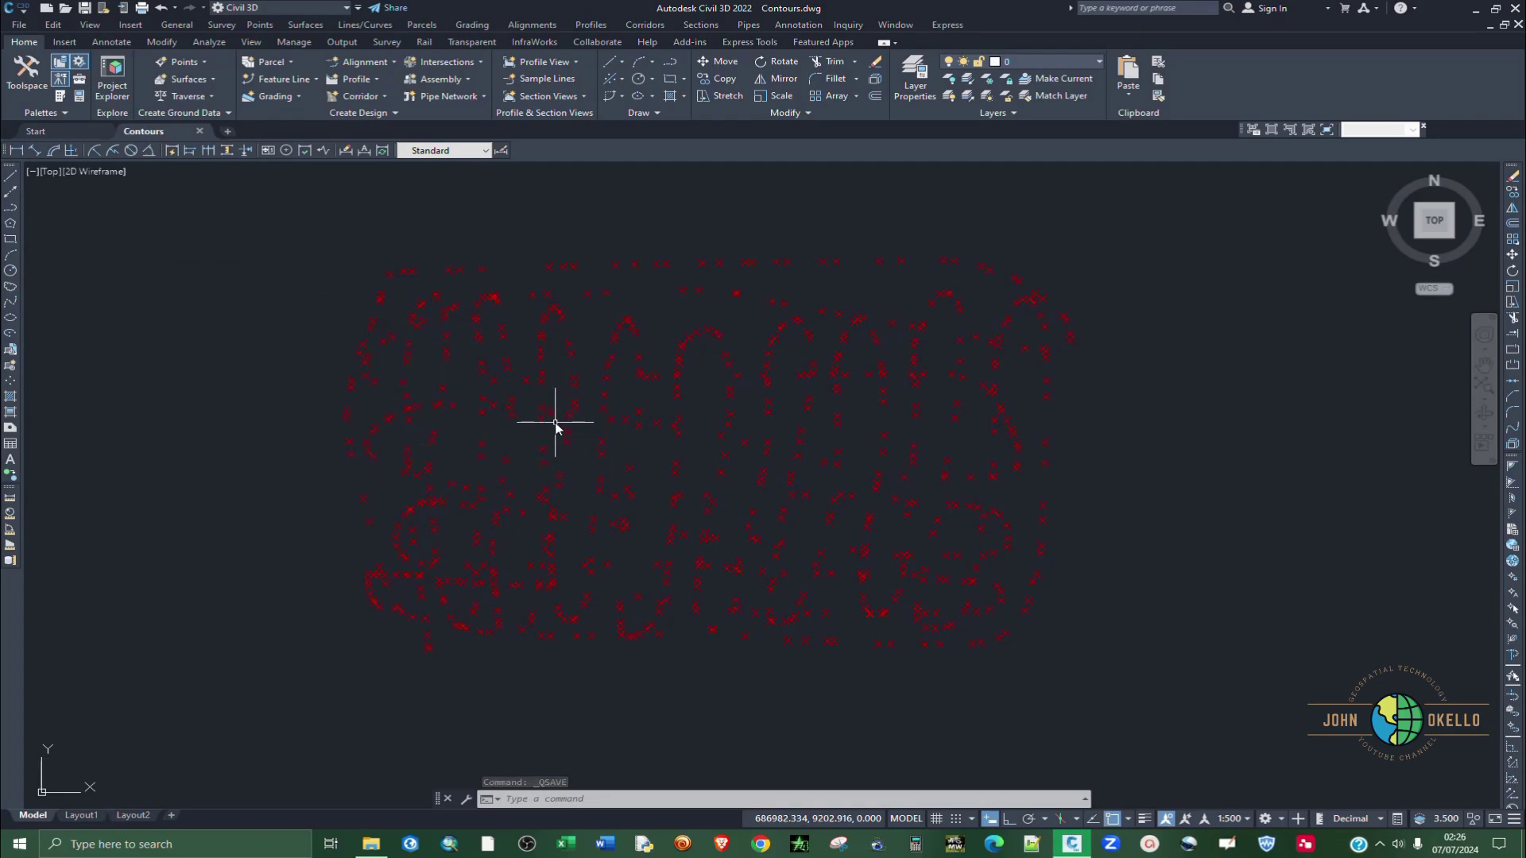
Show Toolspace Prospector listing Points, Point Groups and the empty Surfaces collection.
scroll(994, 438, down, 2)
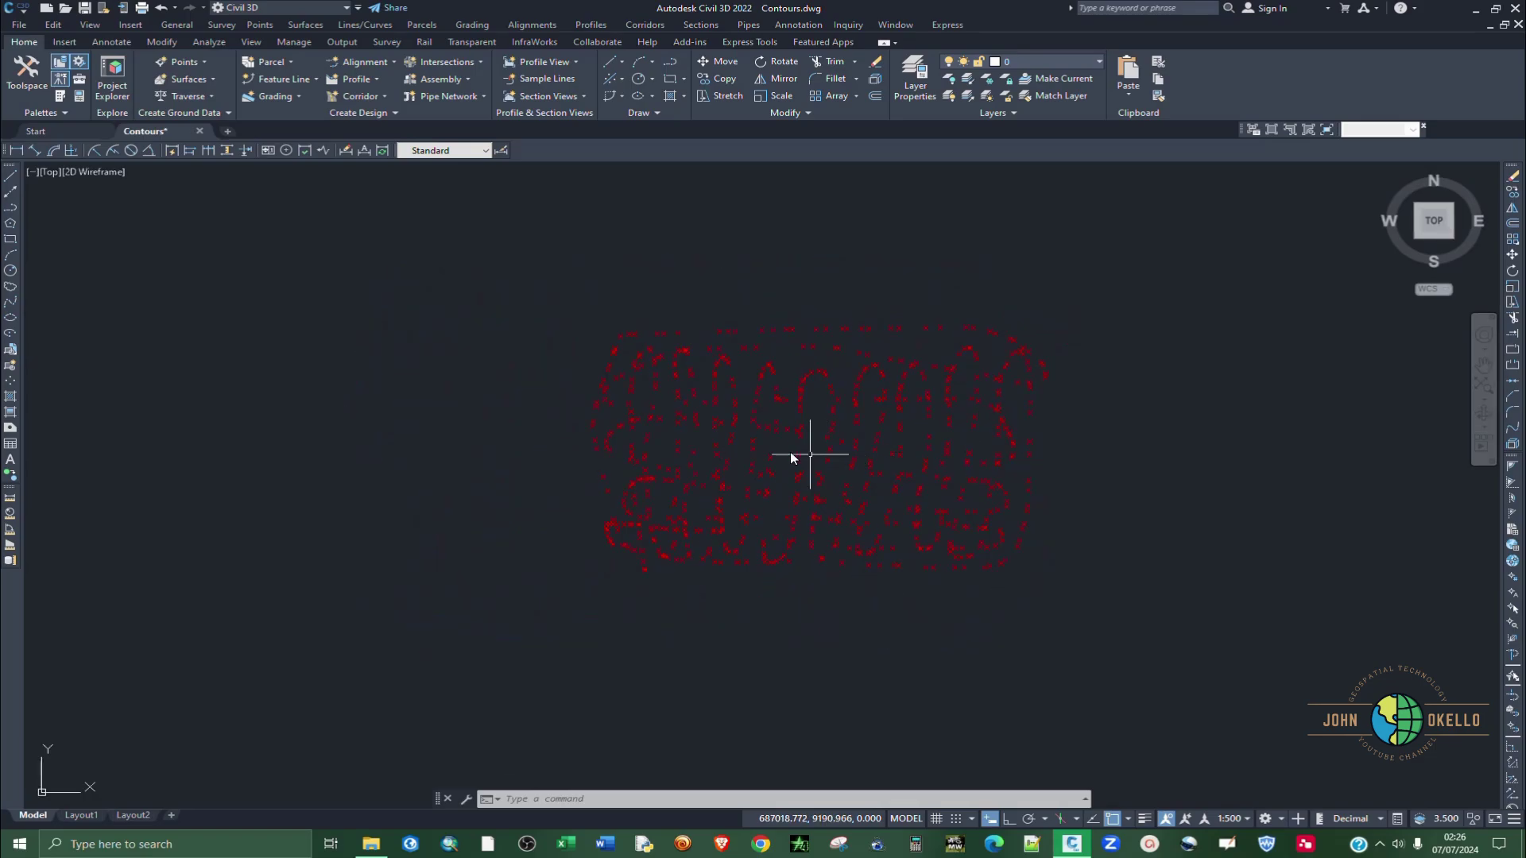
scroll(790, 455, up, 2)
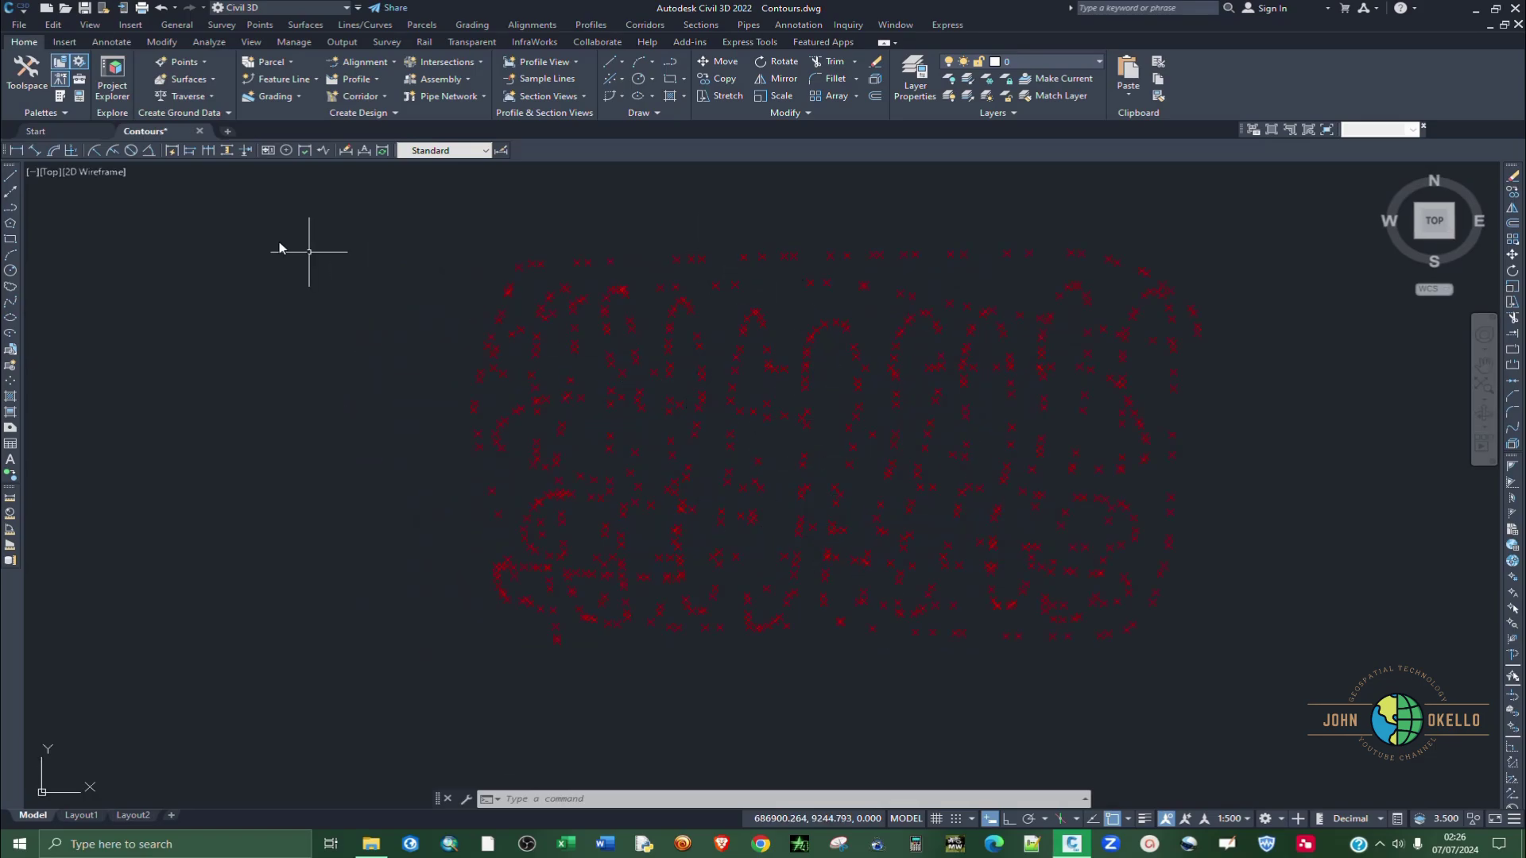
click(24, 71)
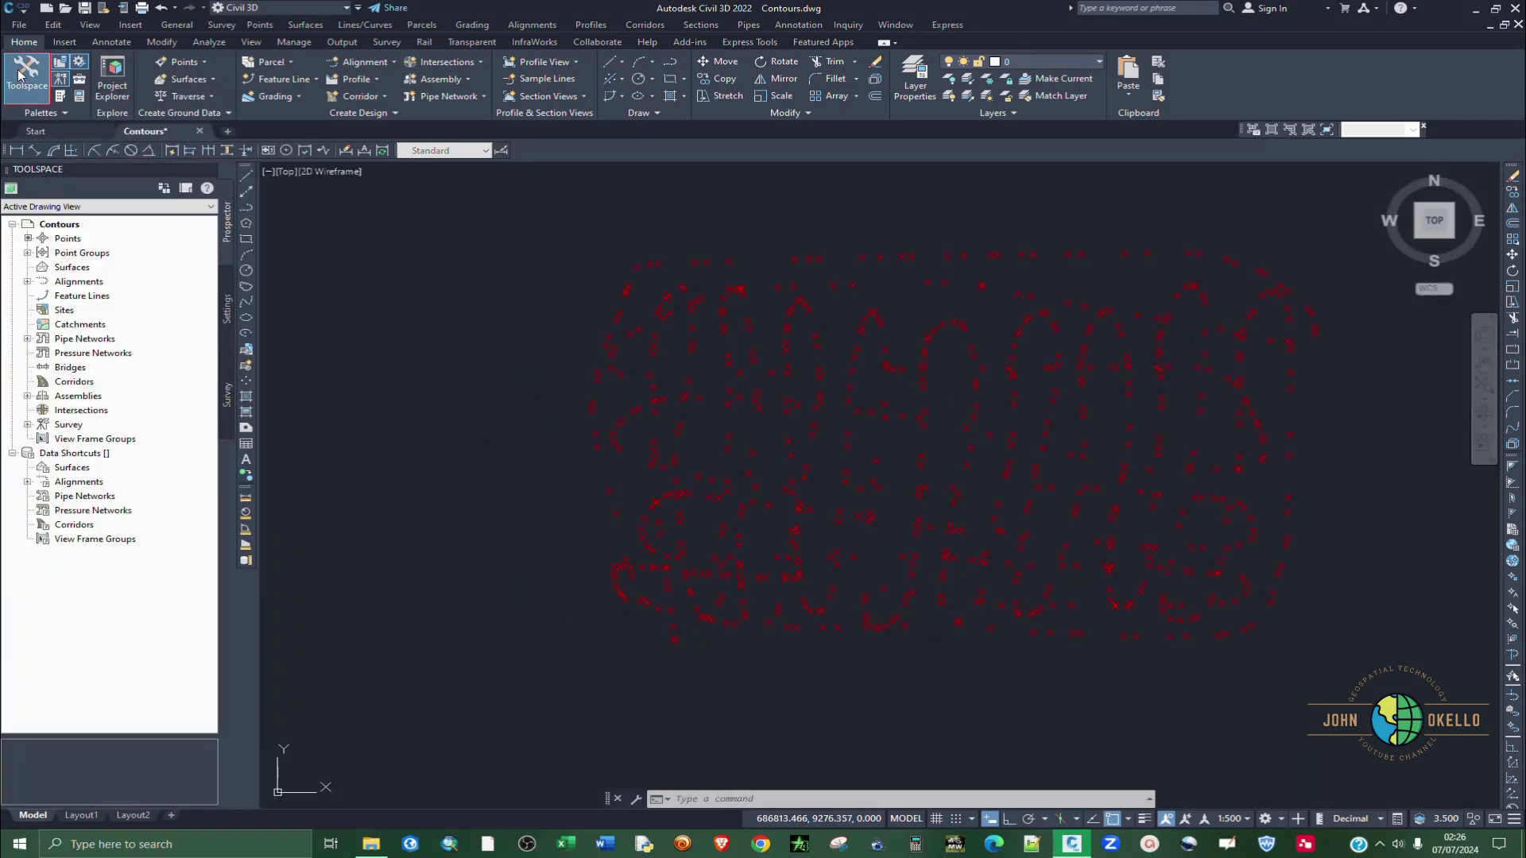
Bring up the Surfaces collection's context menu in Prospector to reach Create Surface.
click(72, 267)
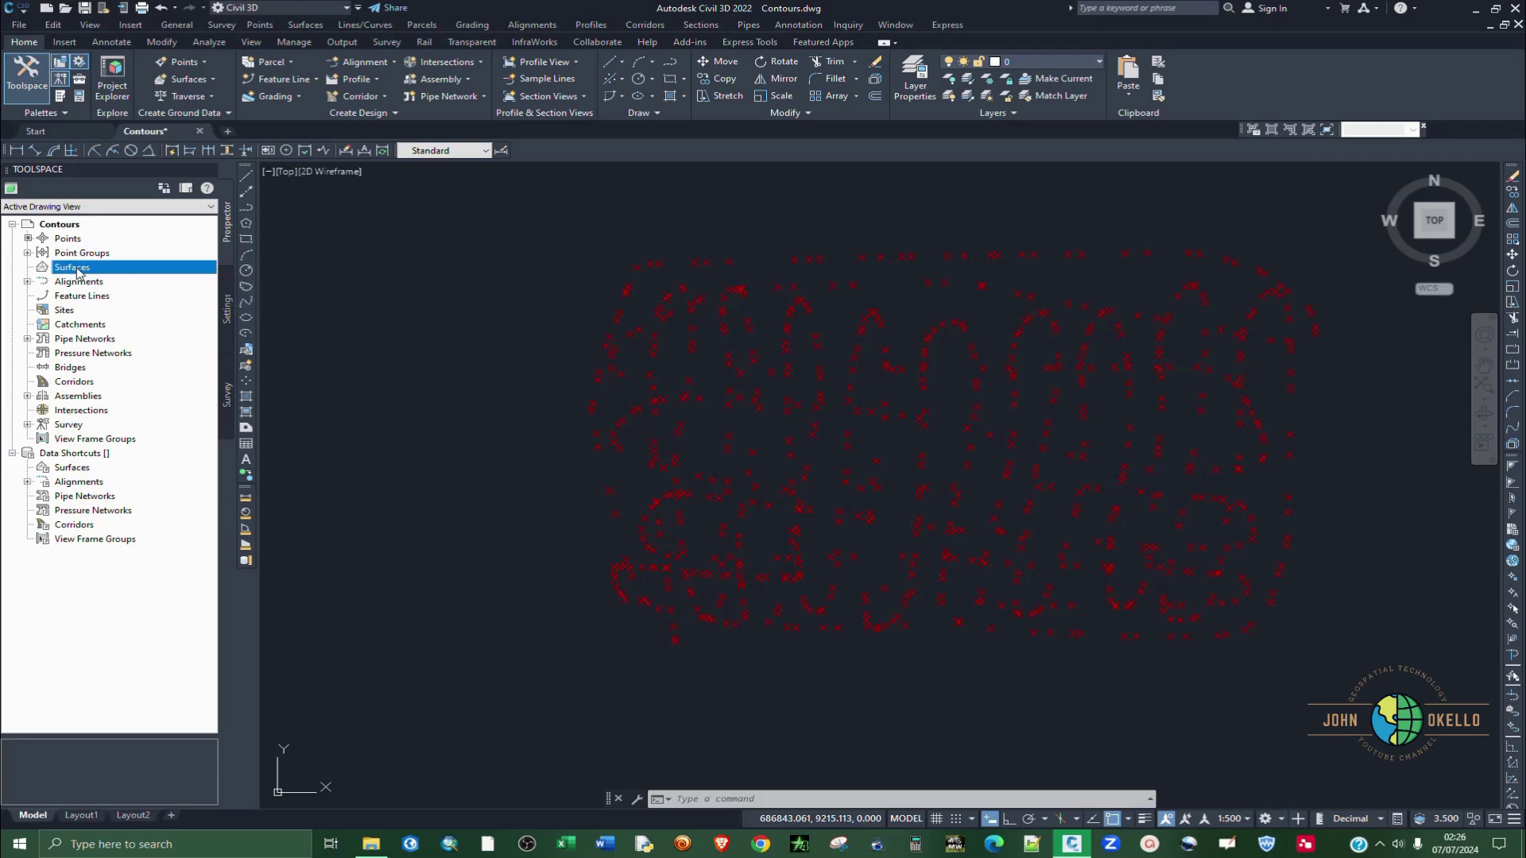
right_click(78, 271)
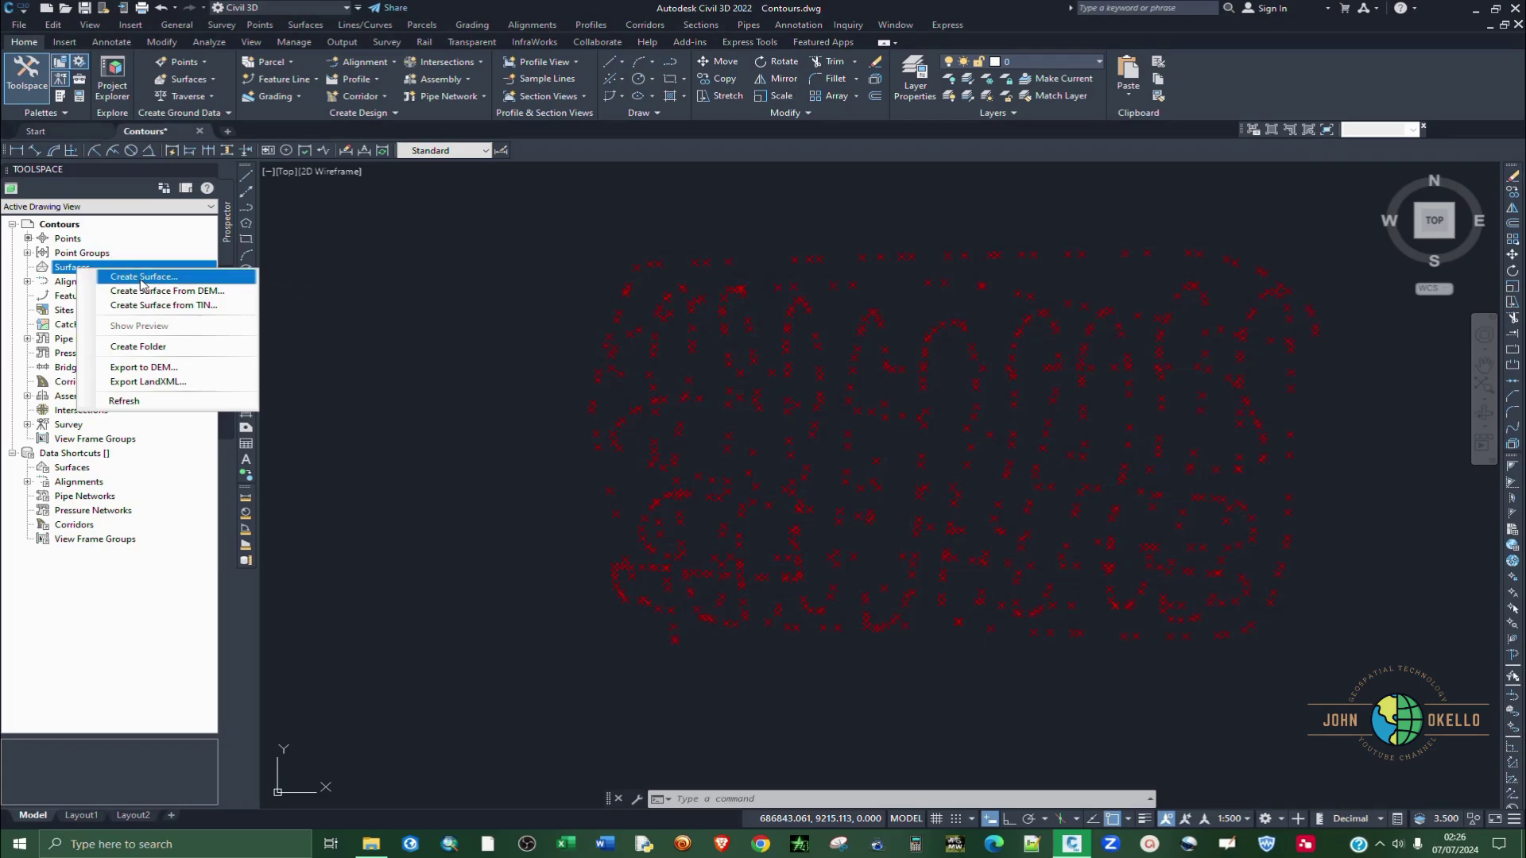
click(344, 307)
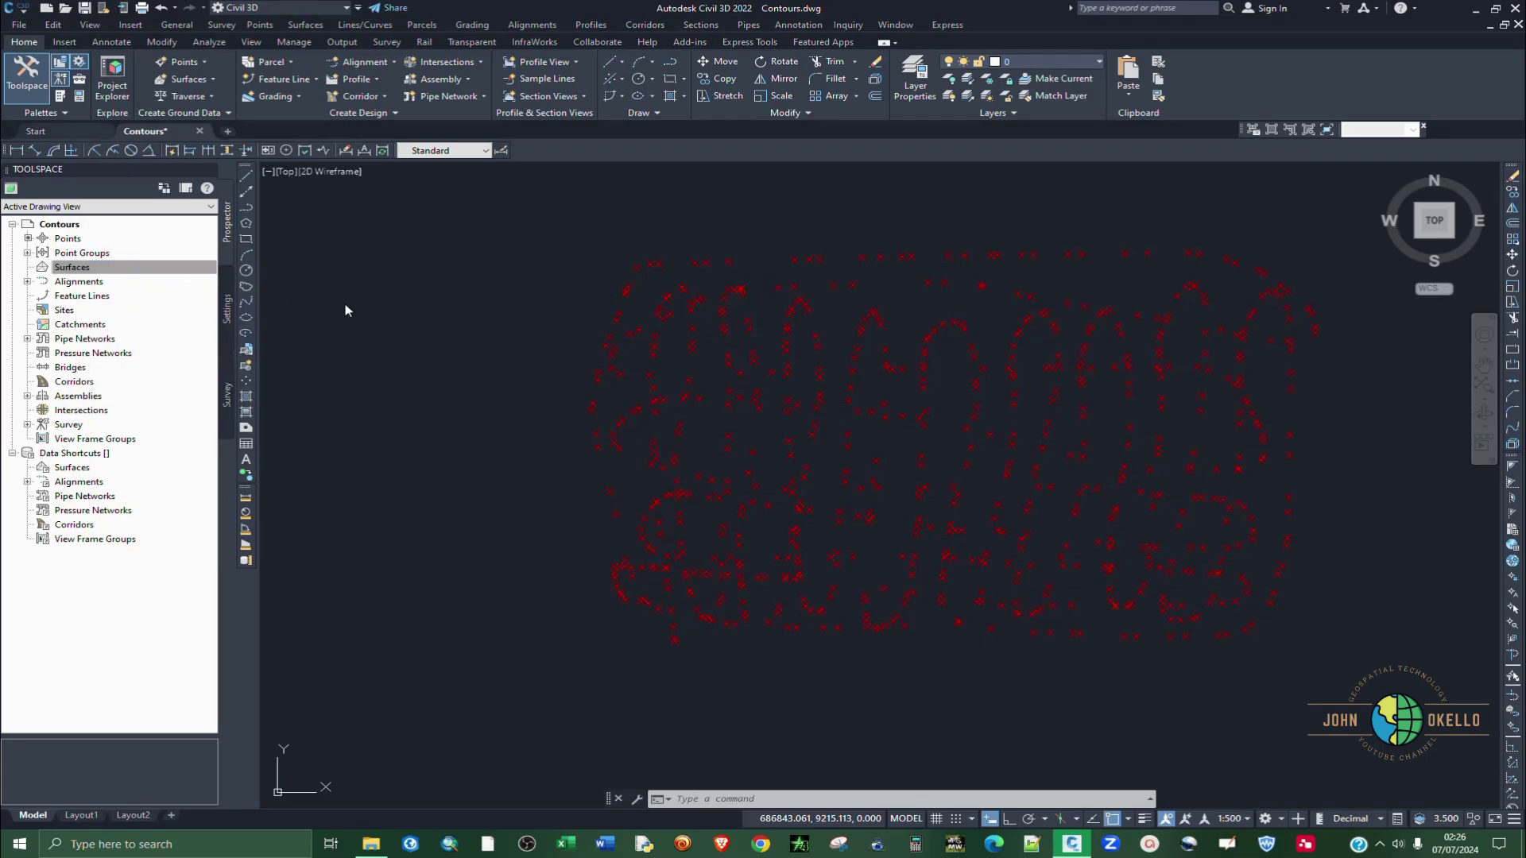
click(344, 307)
click(83, 266)
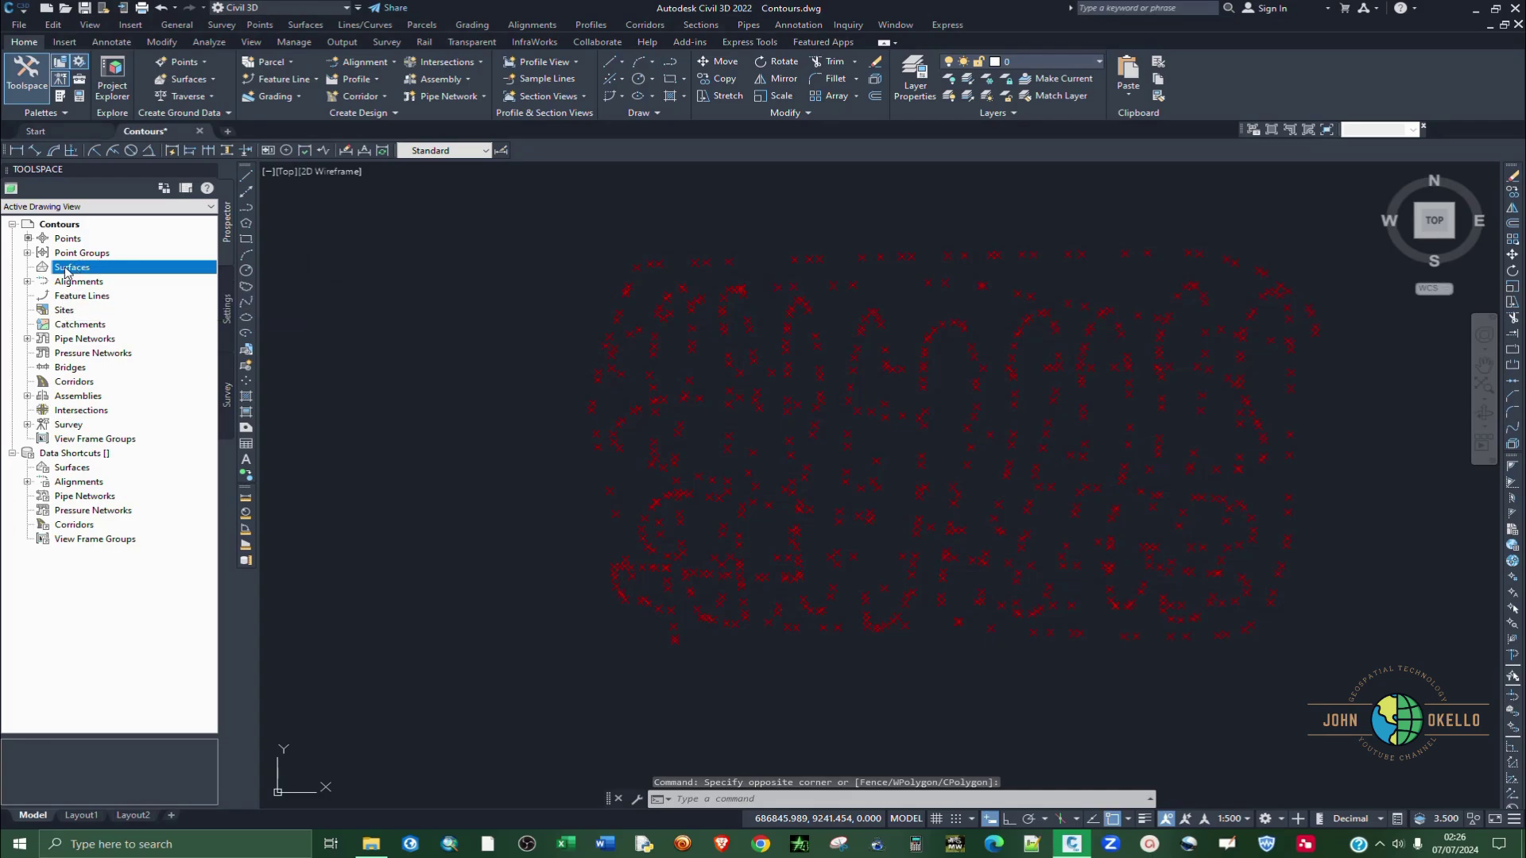
right_click(67, 270)
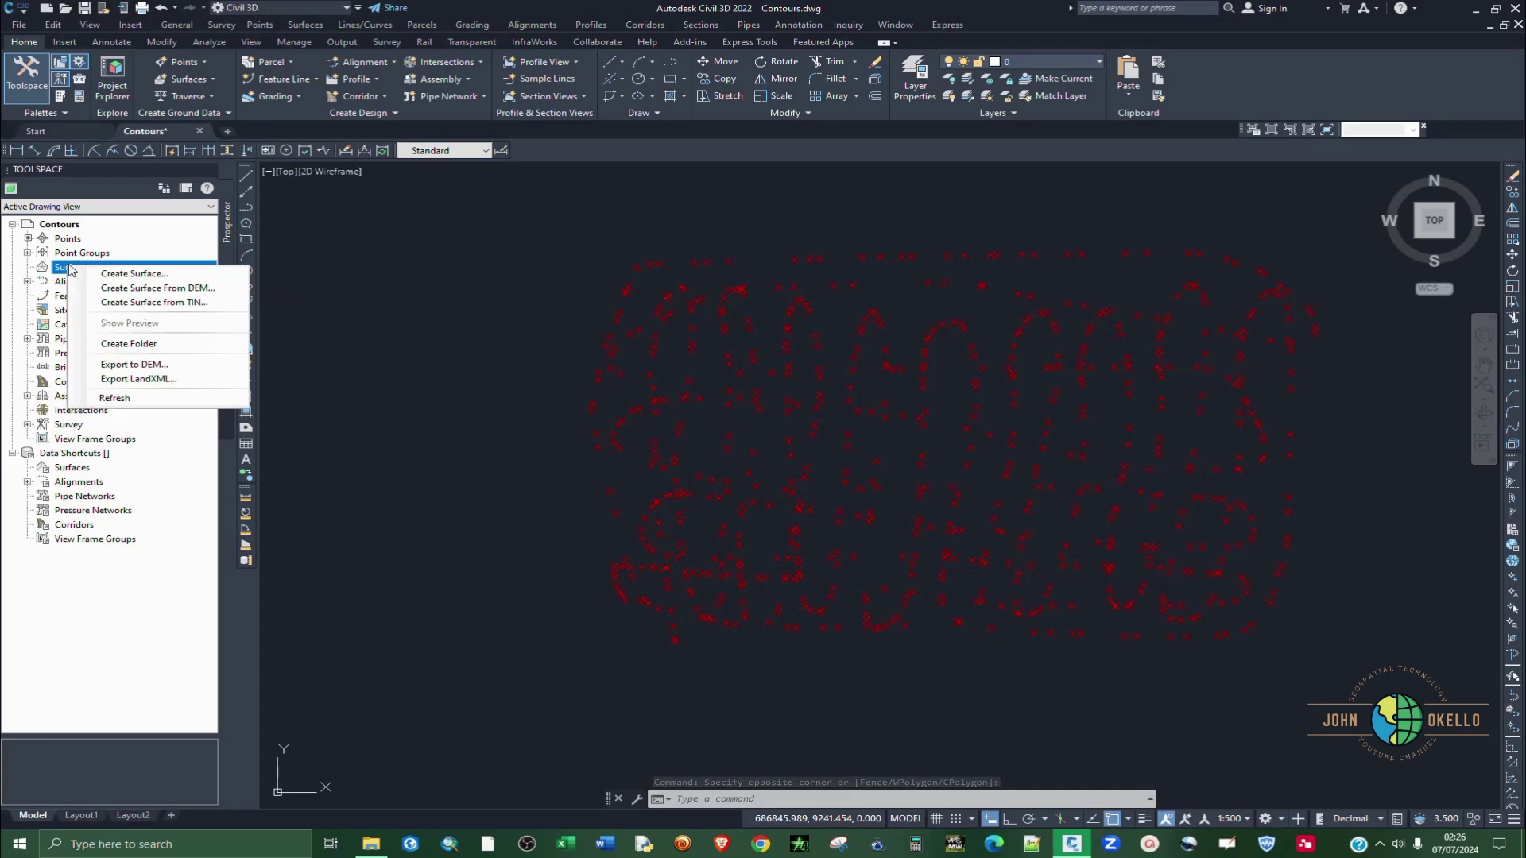
Start Create Surface and keep TIN surface as the surface type.
click(128, 275)
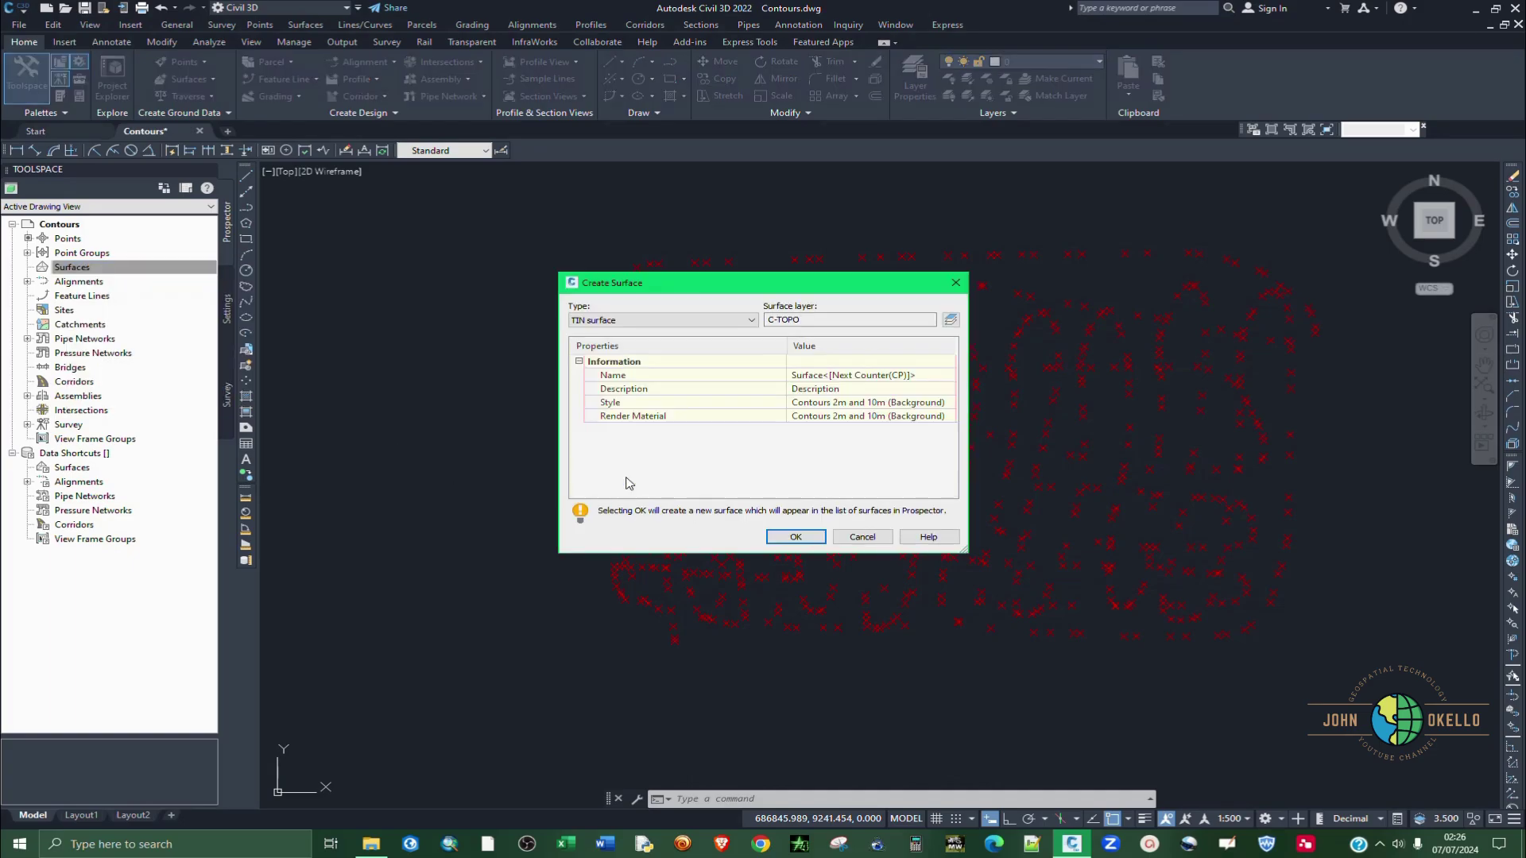
drag(664, 291, 479, 286)
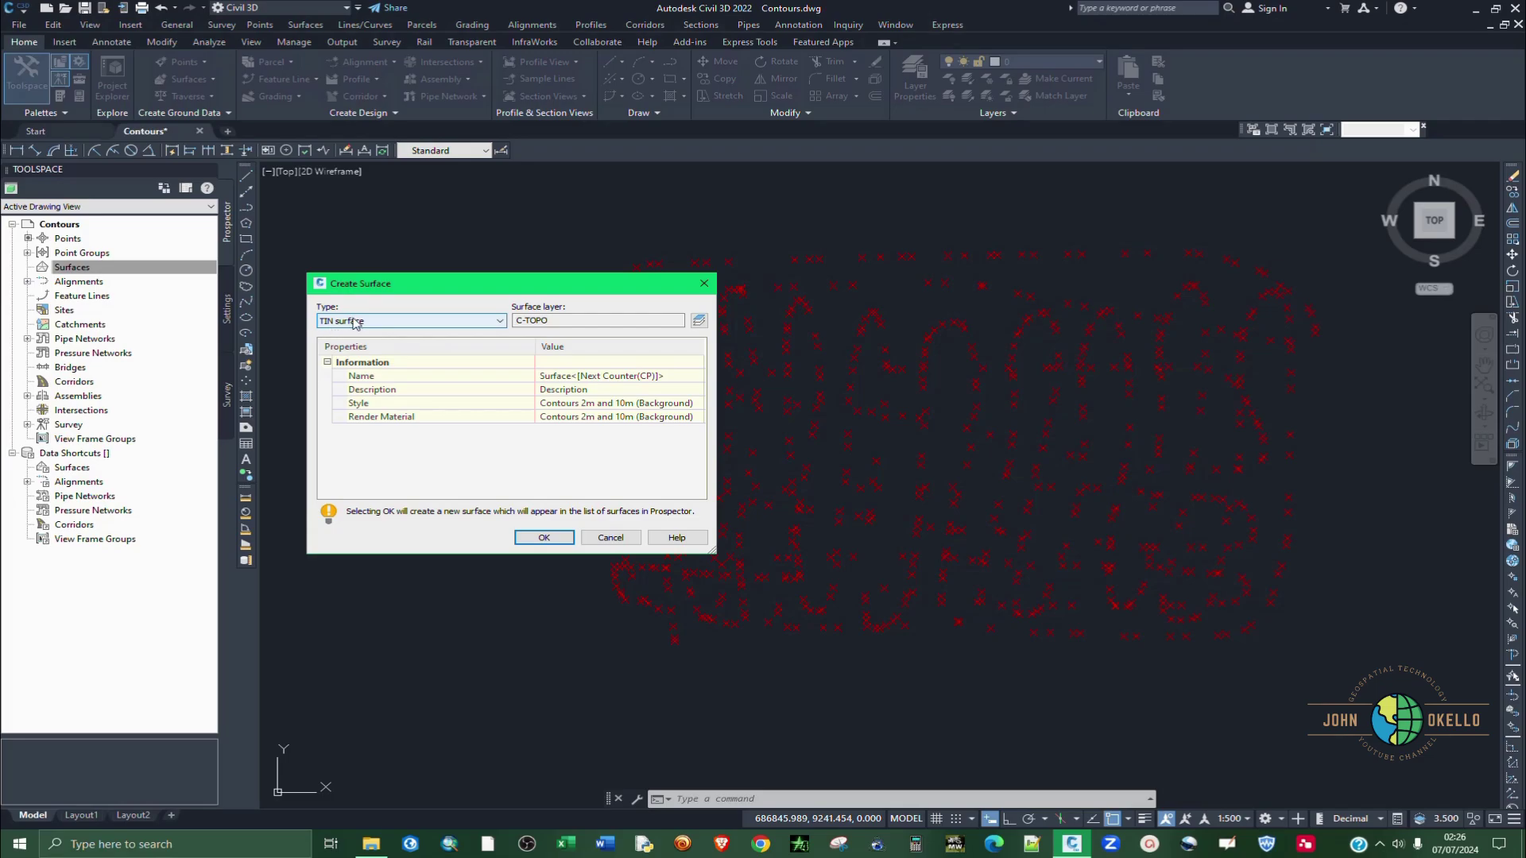
click(443, 324)
click(443, 324)
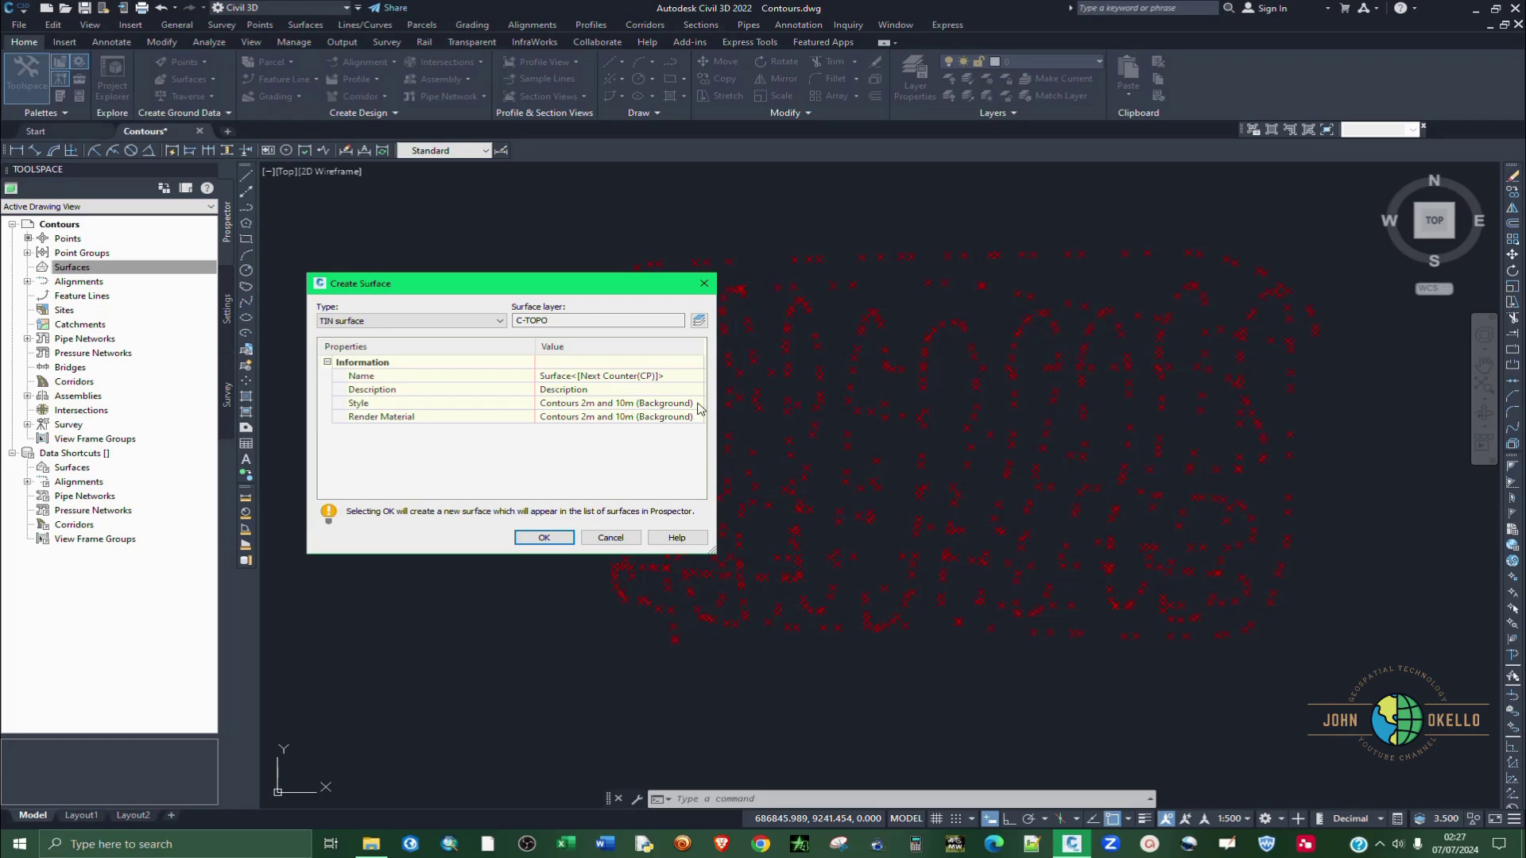
Choose the Contours 1m and 5m (Background) style and open it for editing.
click(565, 403)
click(696, 404)
click(696, 404)
click(697, 405)
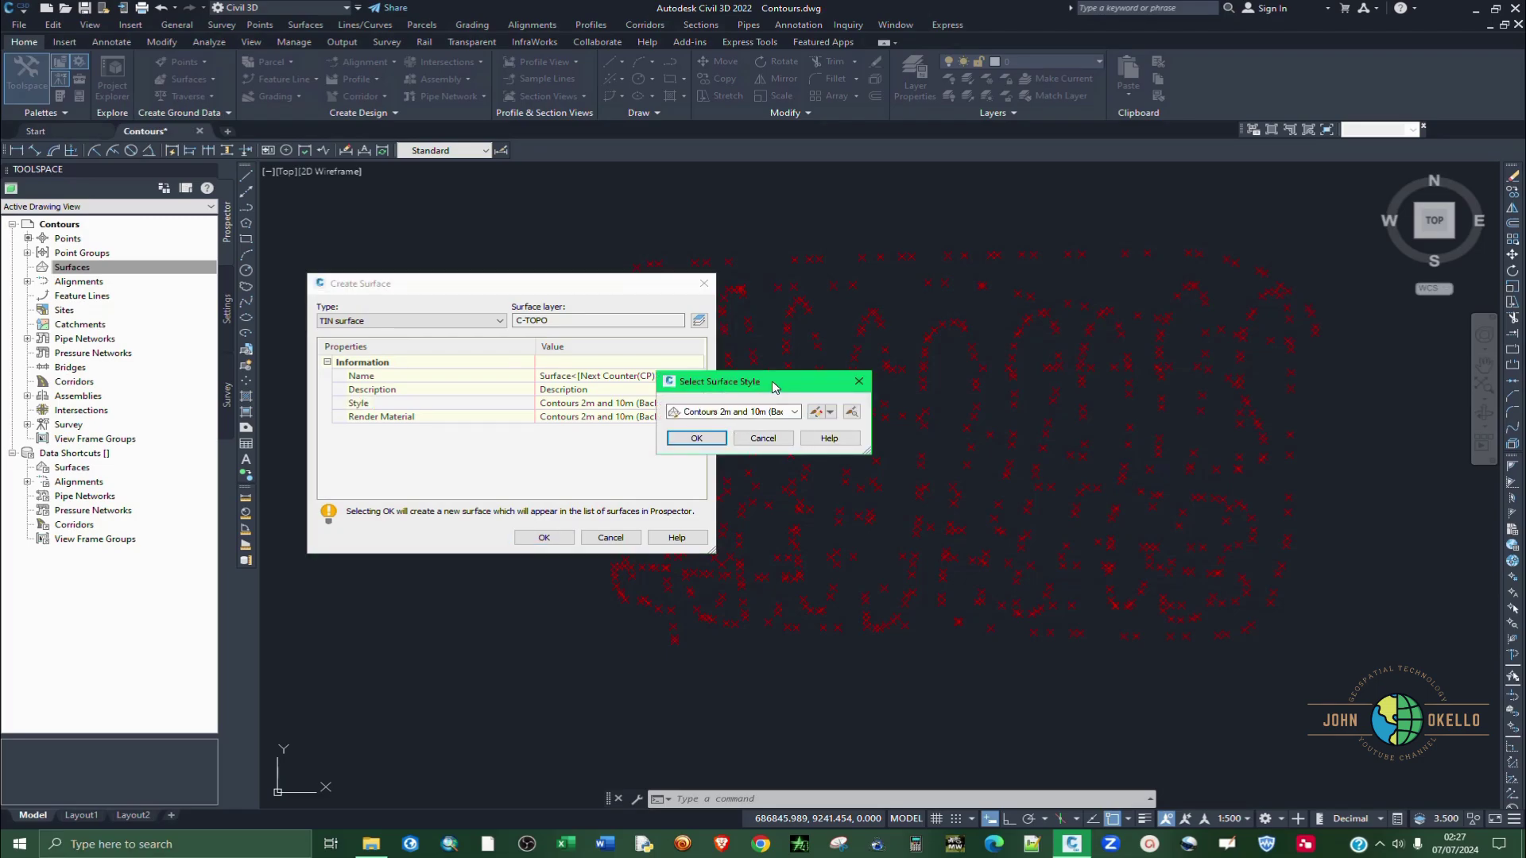
drag(773, 387, 535, 362)
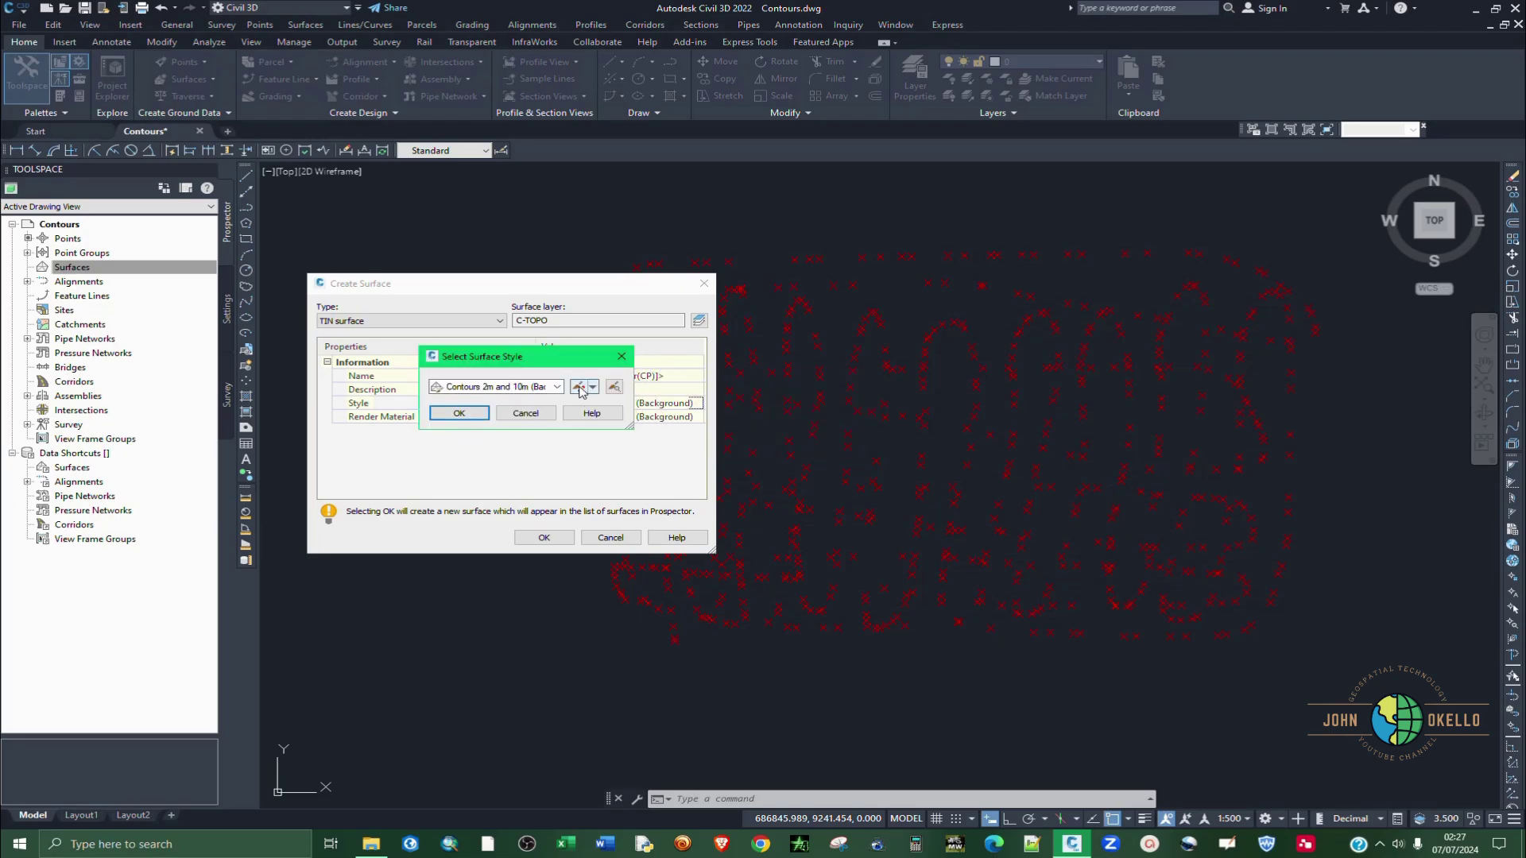
click(550, 387)
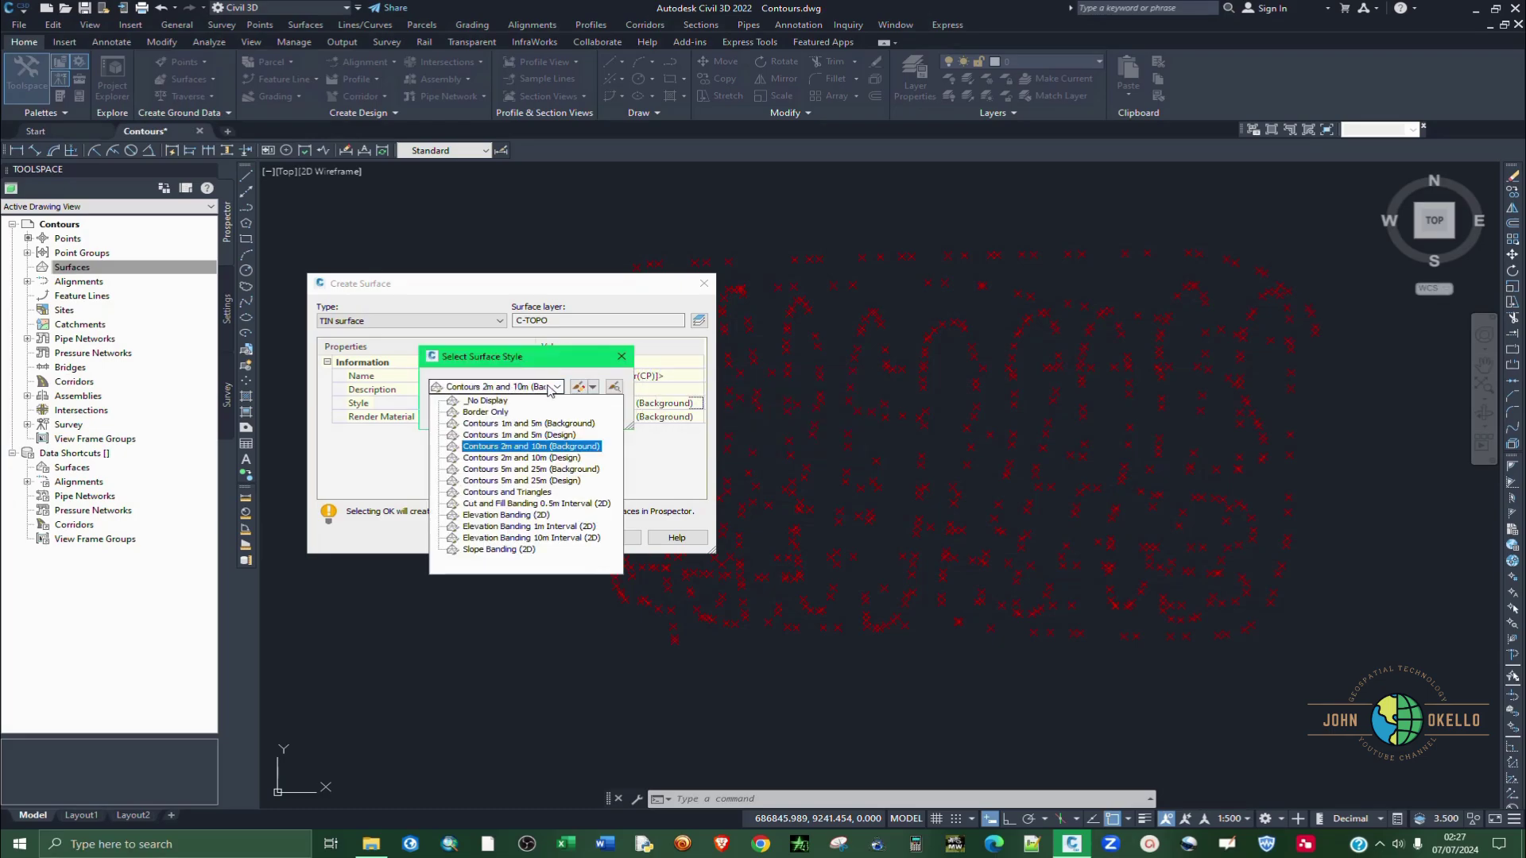
click(493, 424)
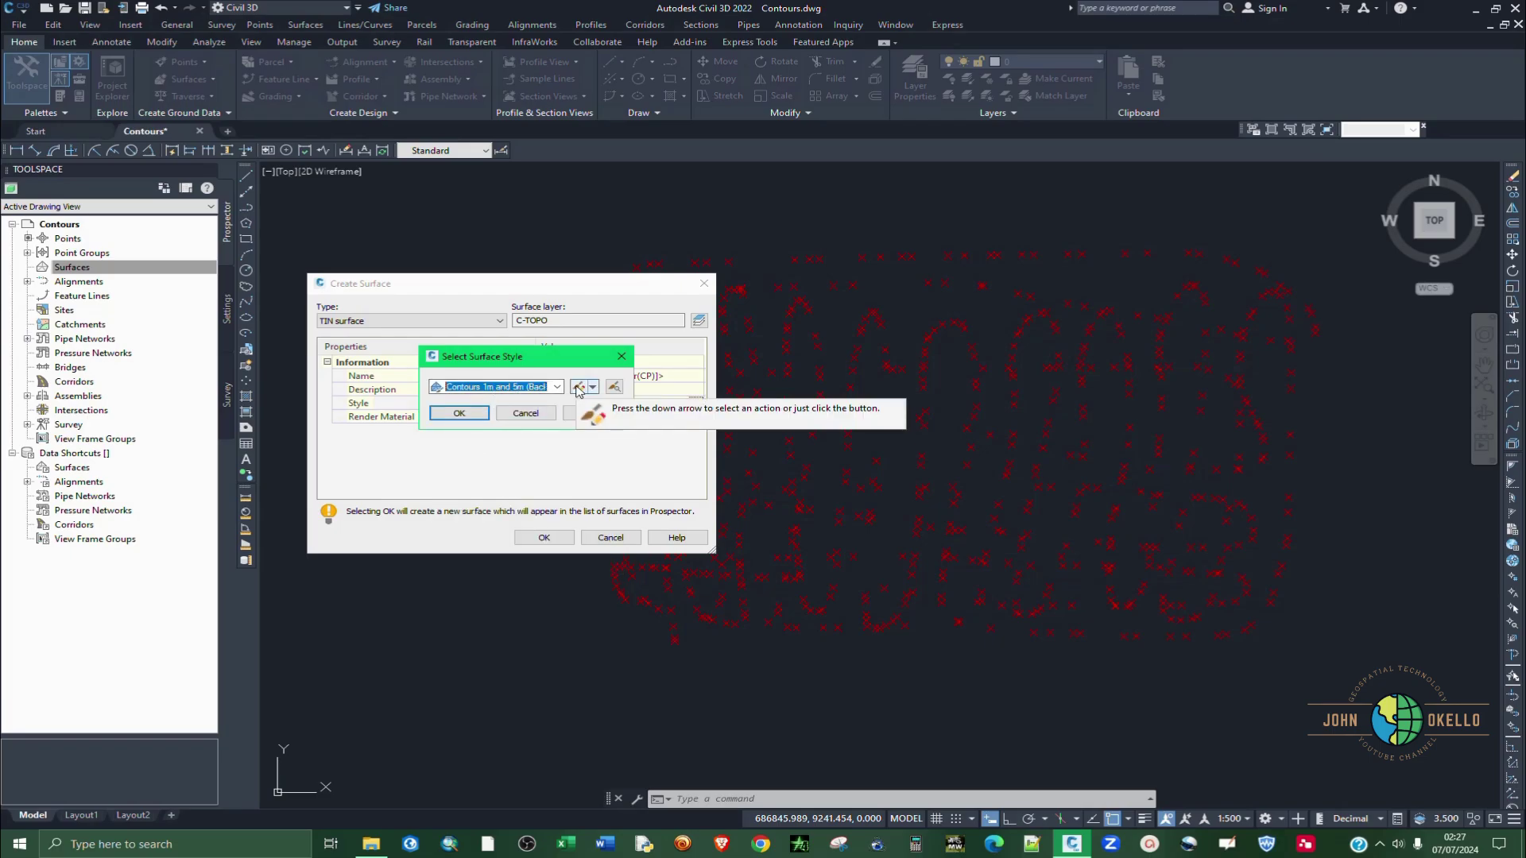
click(577, 387)
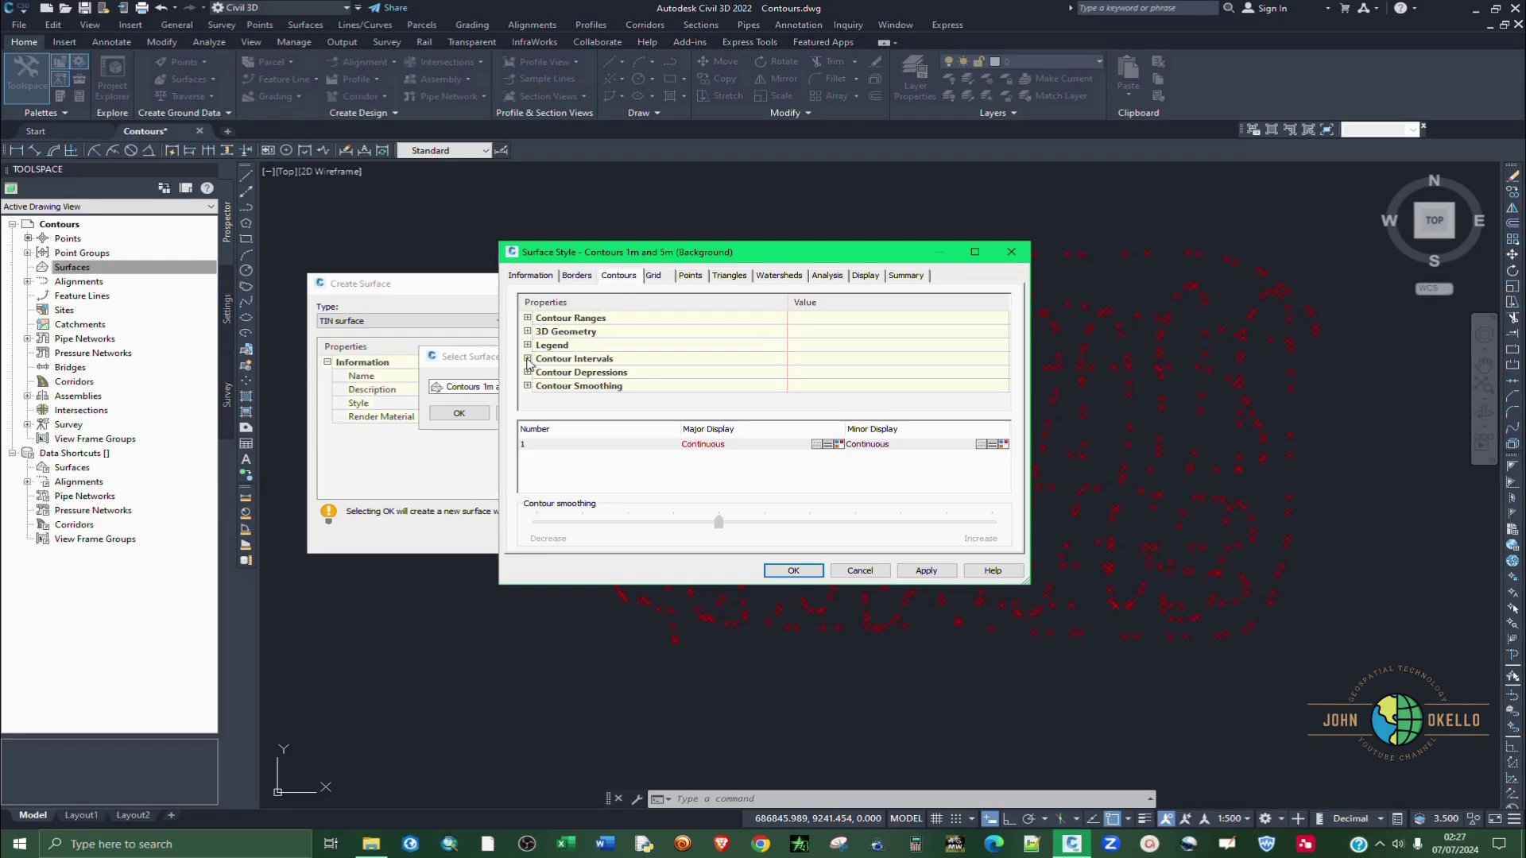
Expand Contour Intervals and enter a 0.5 Minor Interval and a new Major Interval.
click(527, 360)
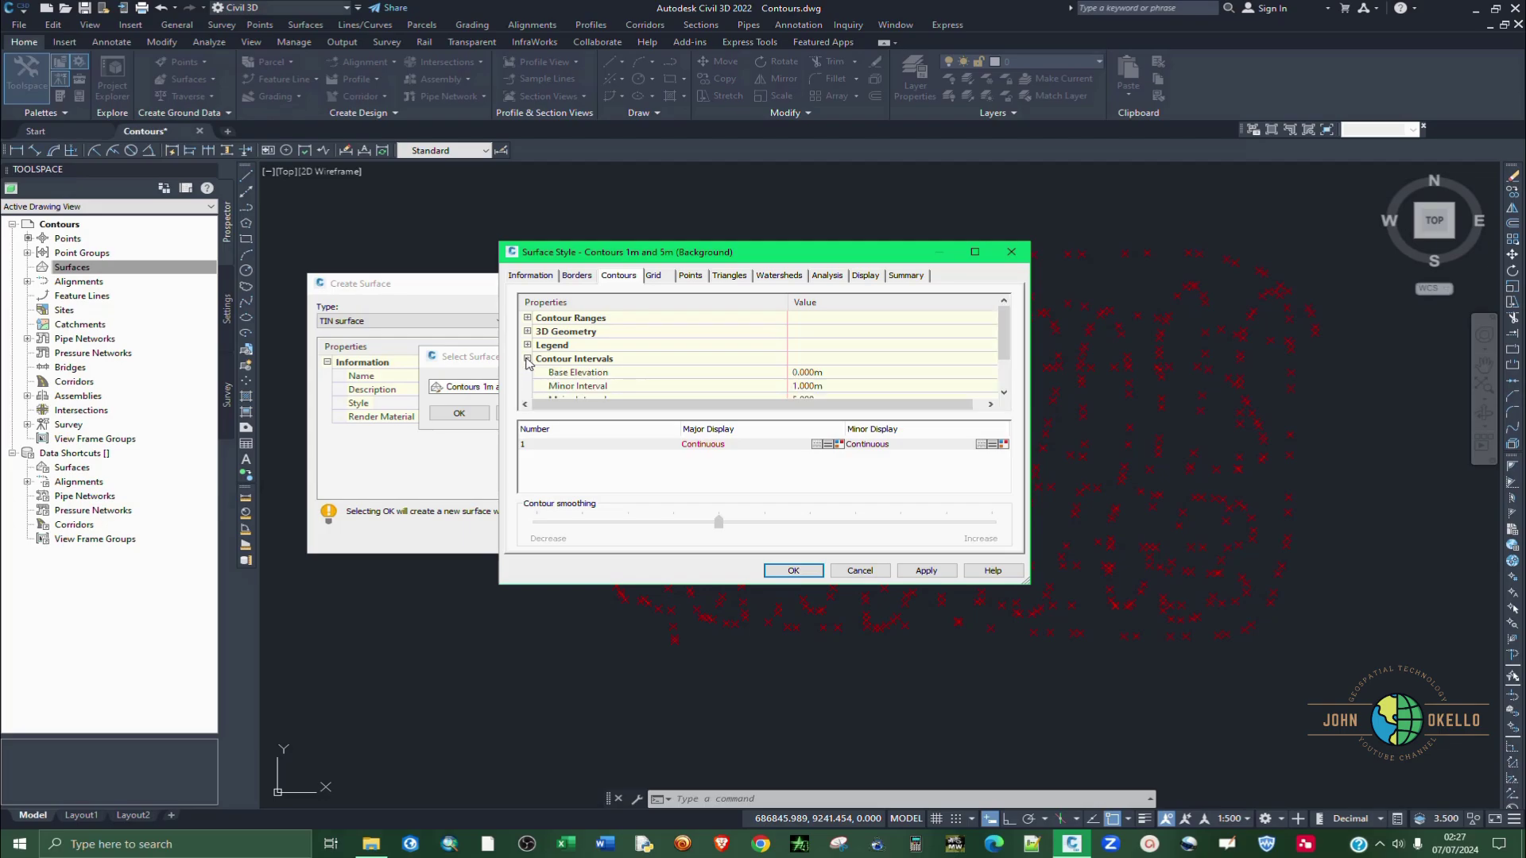
scroll(604, 364, down, 1)
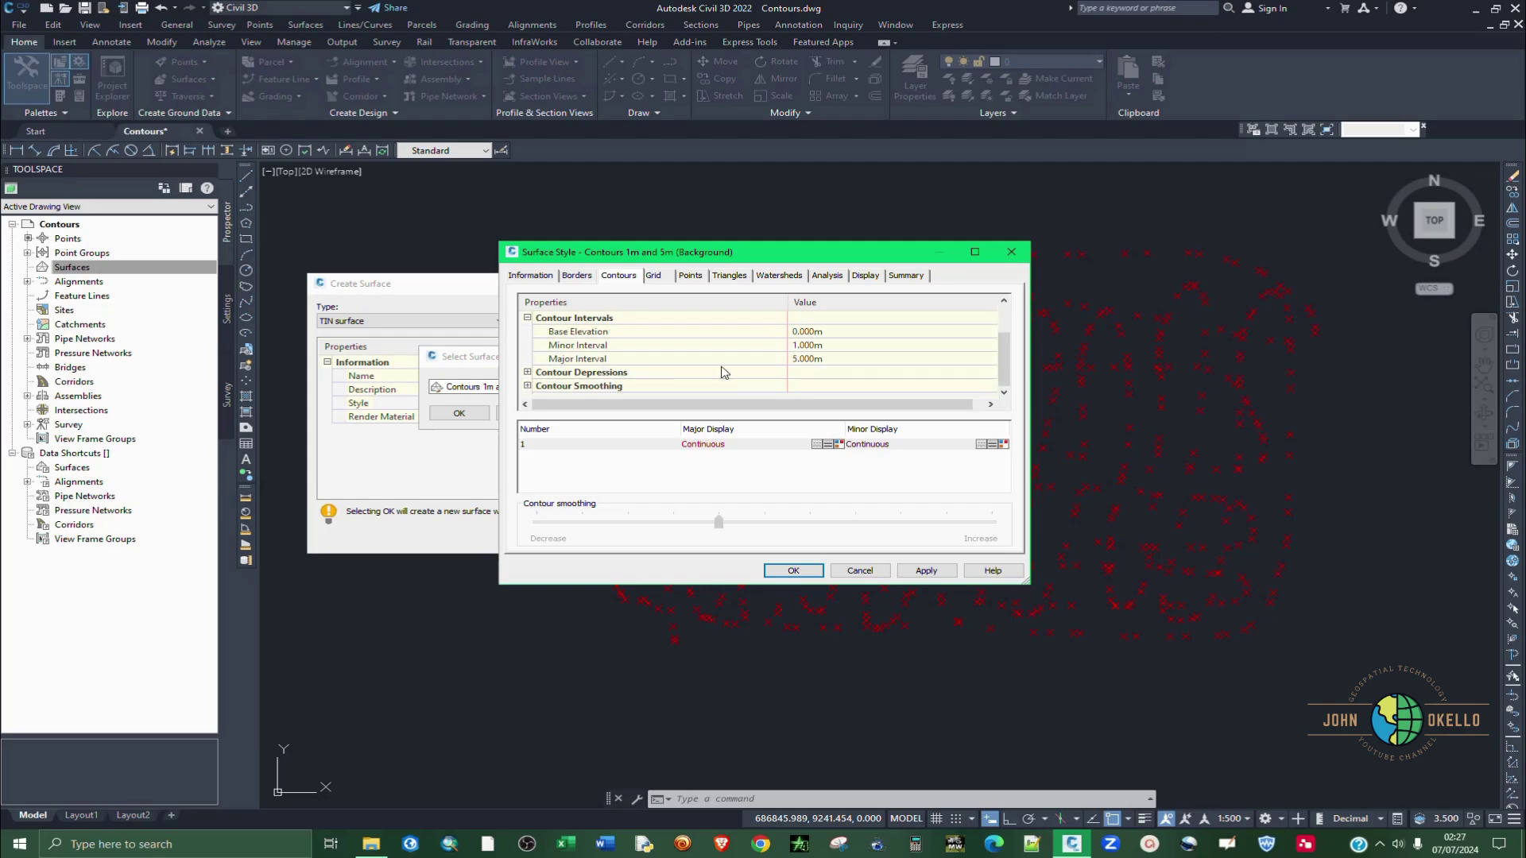
click(809, 345)
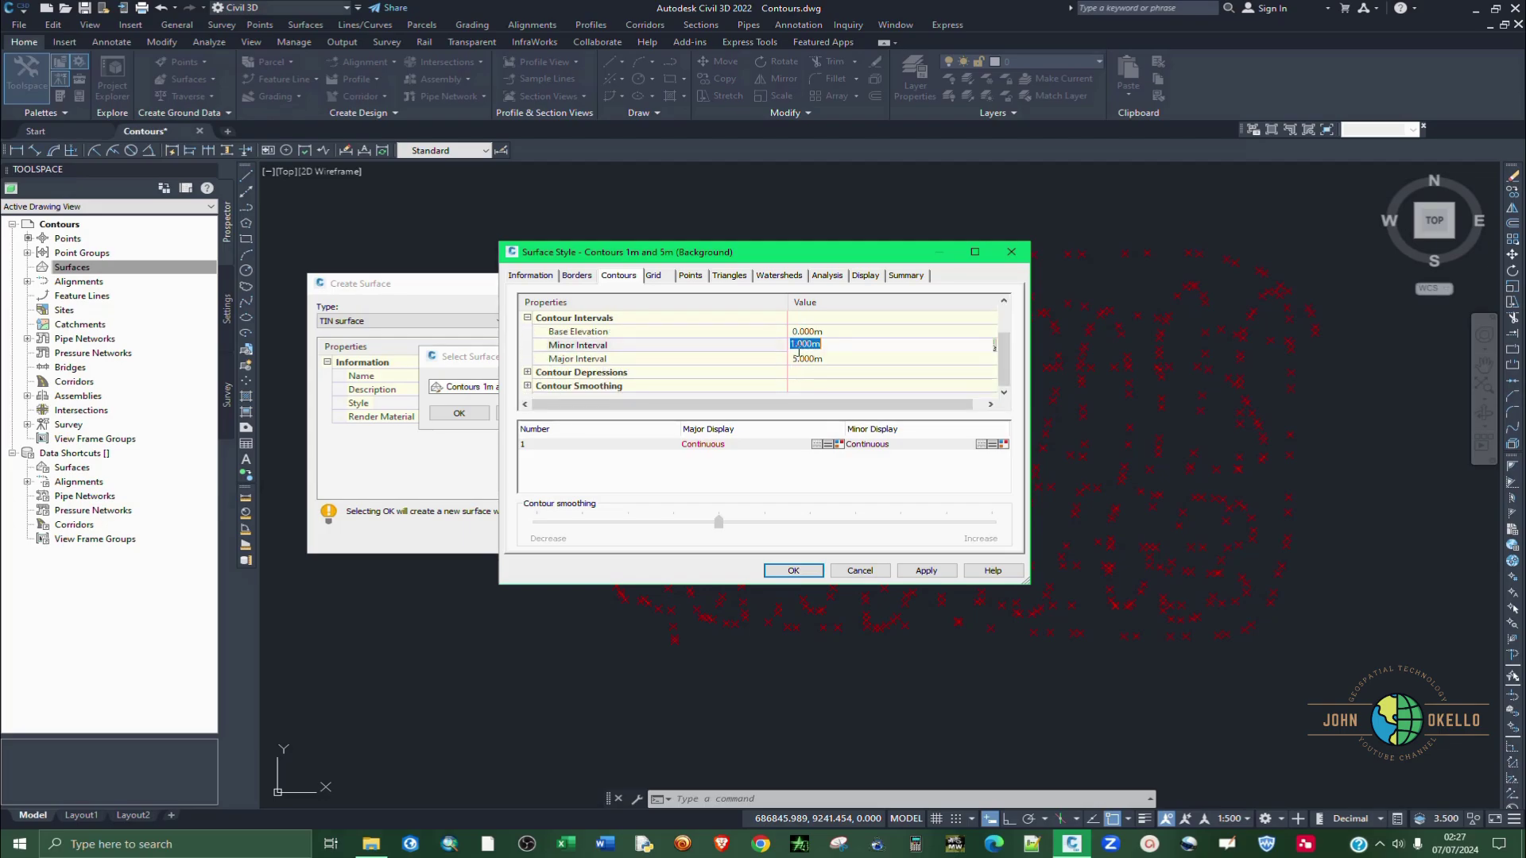
click(799, 344)
double_click(801, 343)
text(0.5)
key(Return)
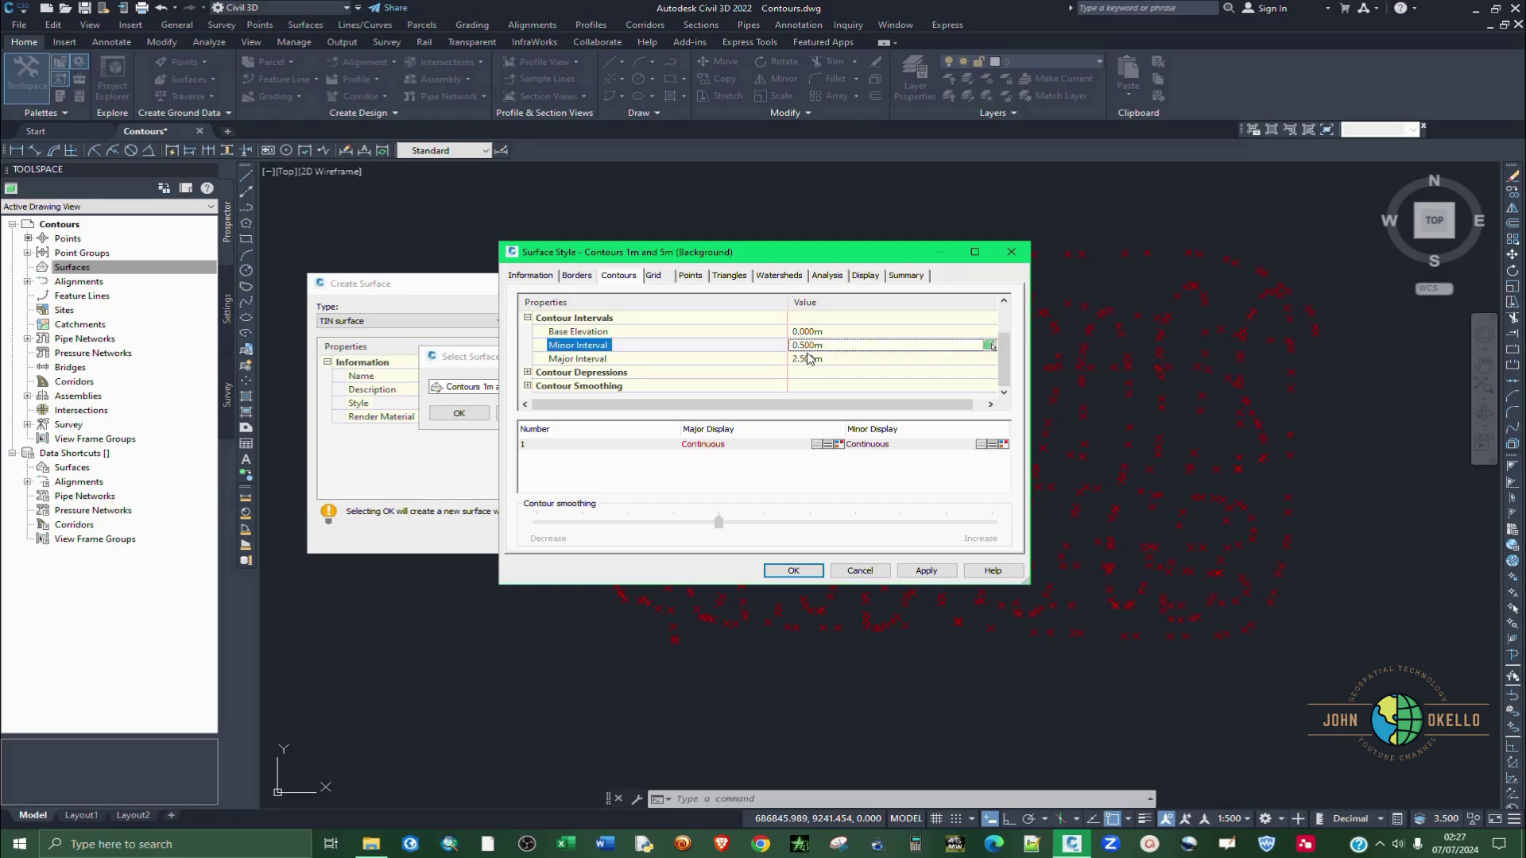
click(808, 358)
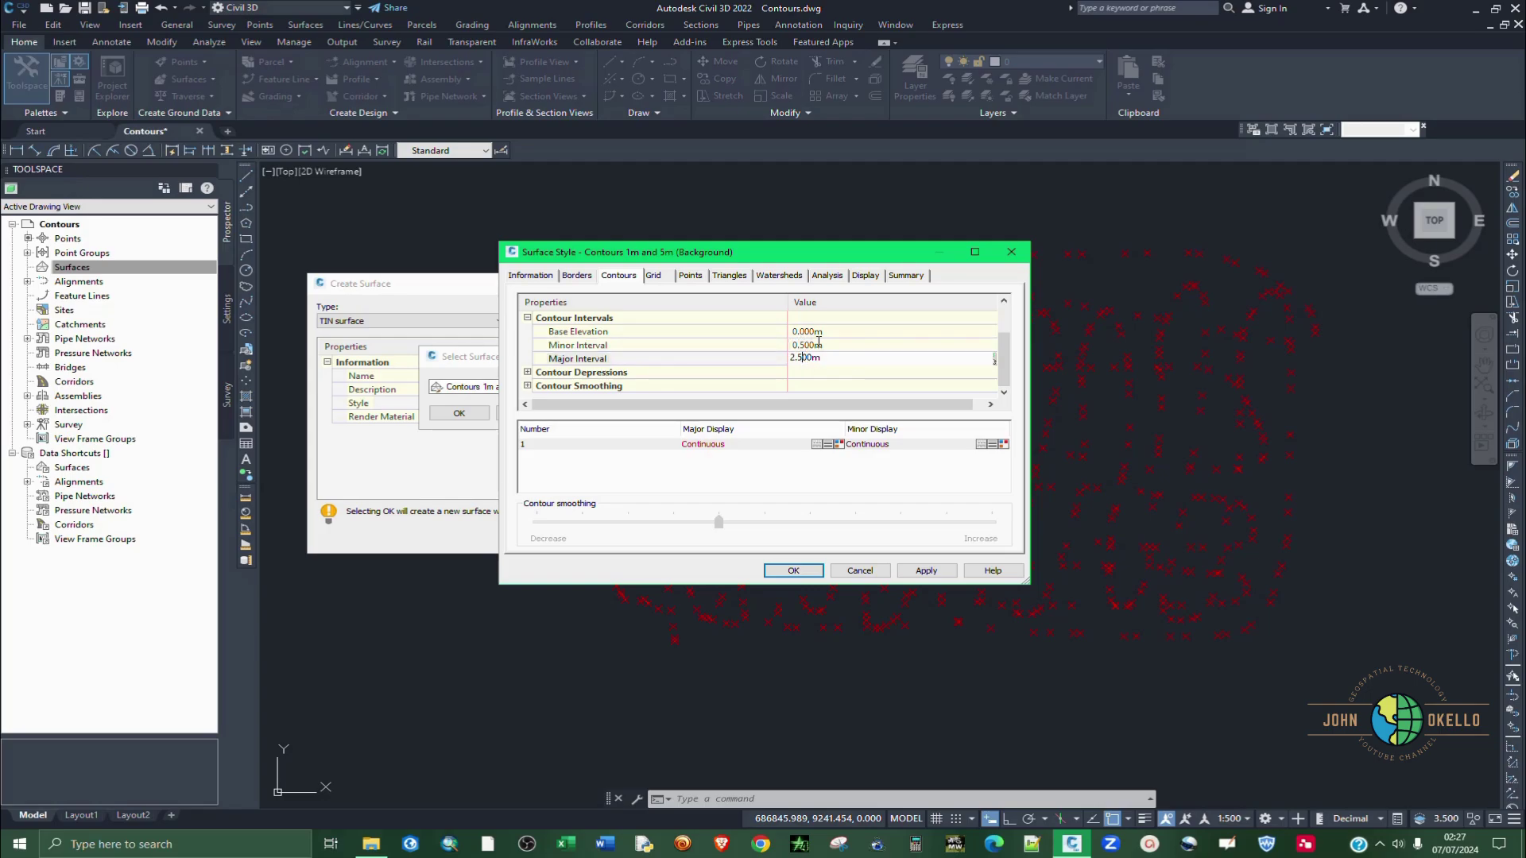
key(BackSpace)
key(BackSpace)
key(BackSpace)
key(Return)
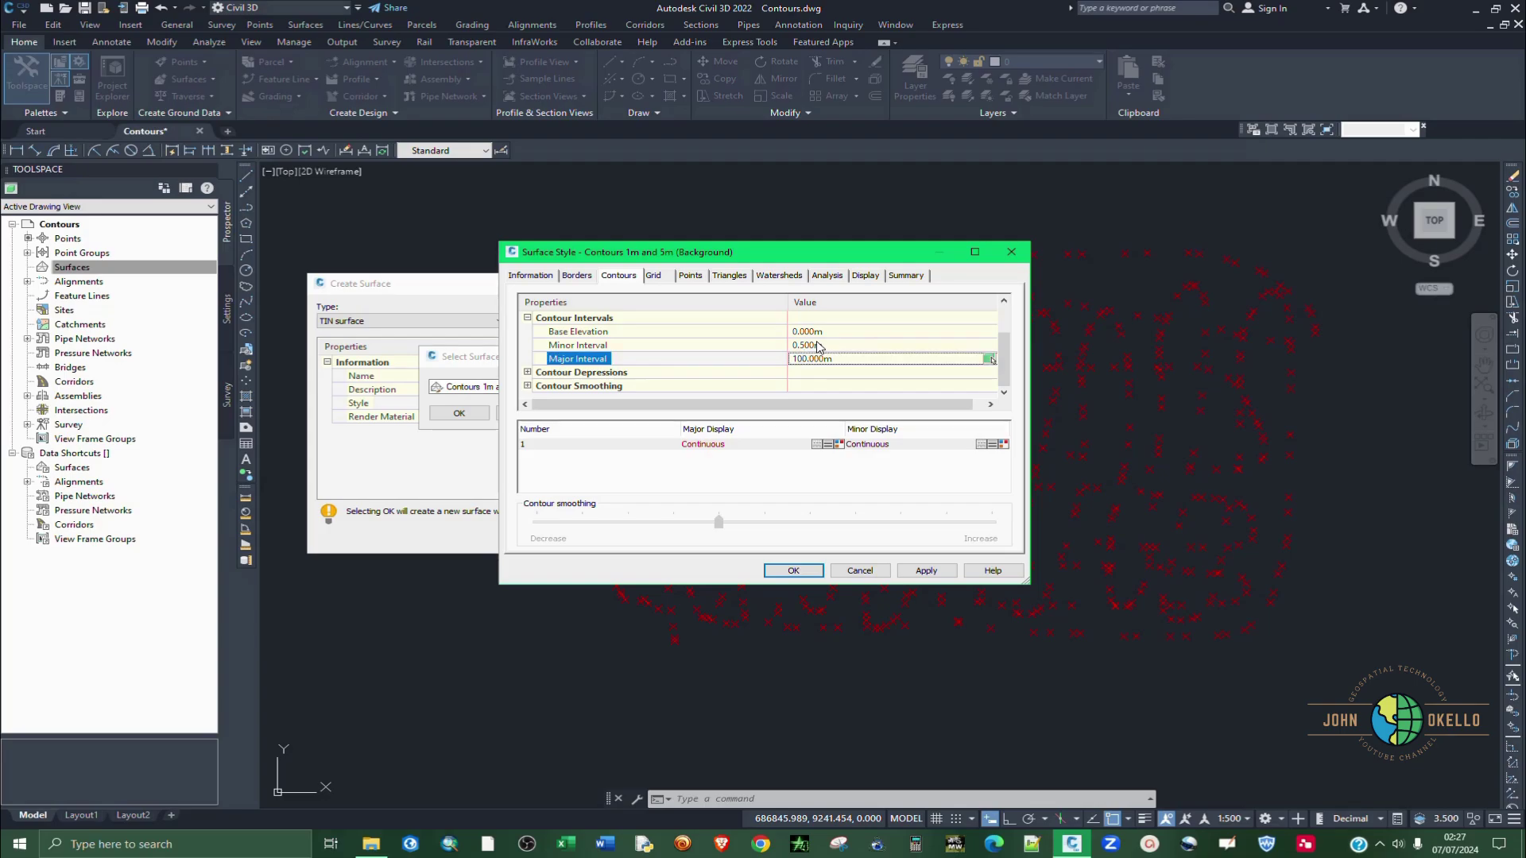
Correct the intervals to 0.500m minor and 1.000m major, then apply and accept.
click(819, 345)
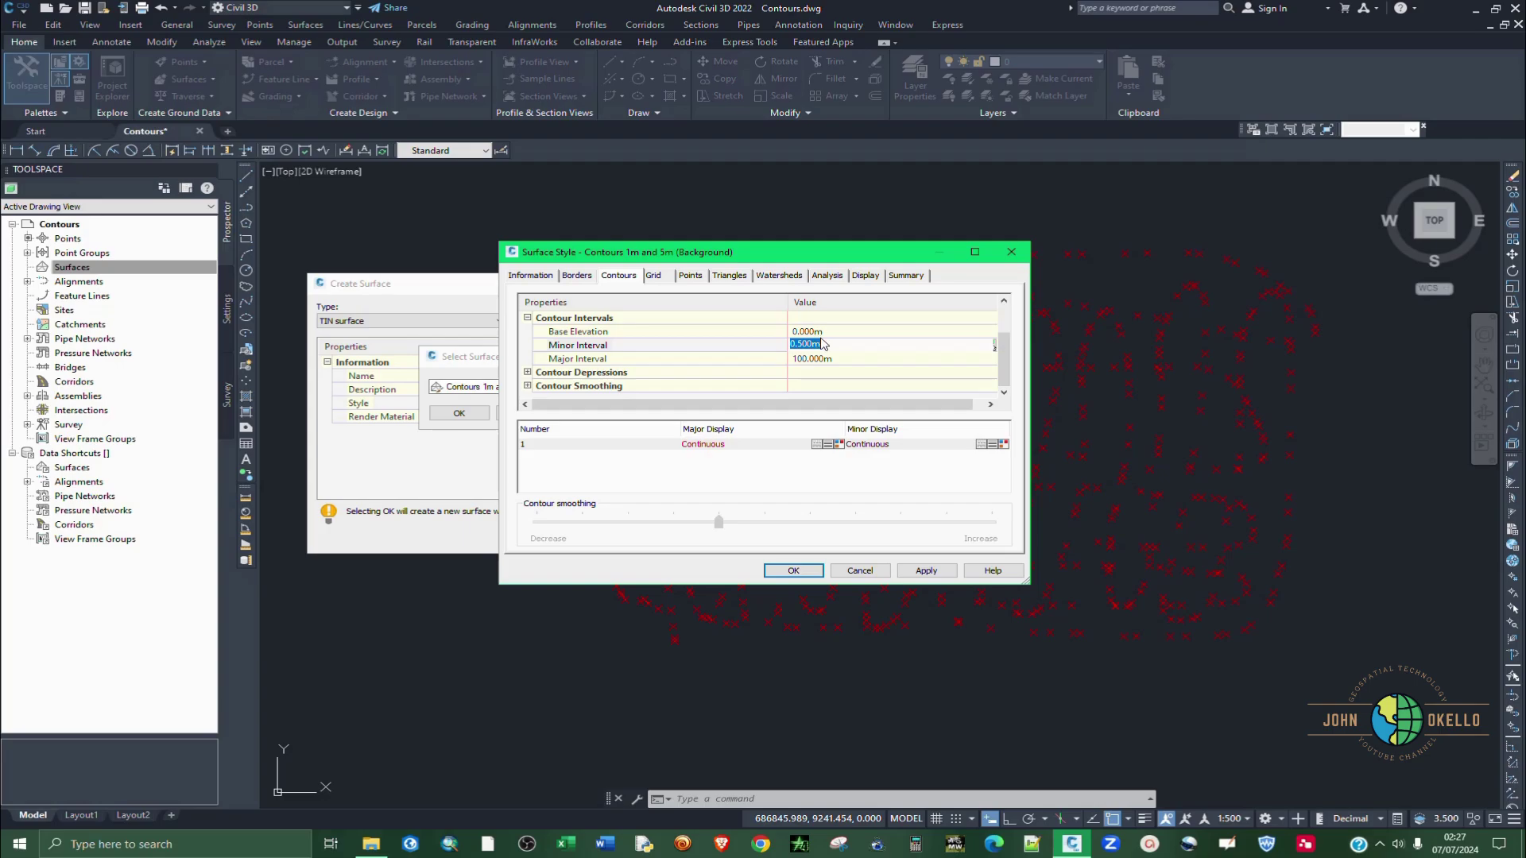
drag(812, 344, 772, 348)
text(0)
key(Return)
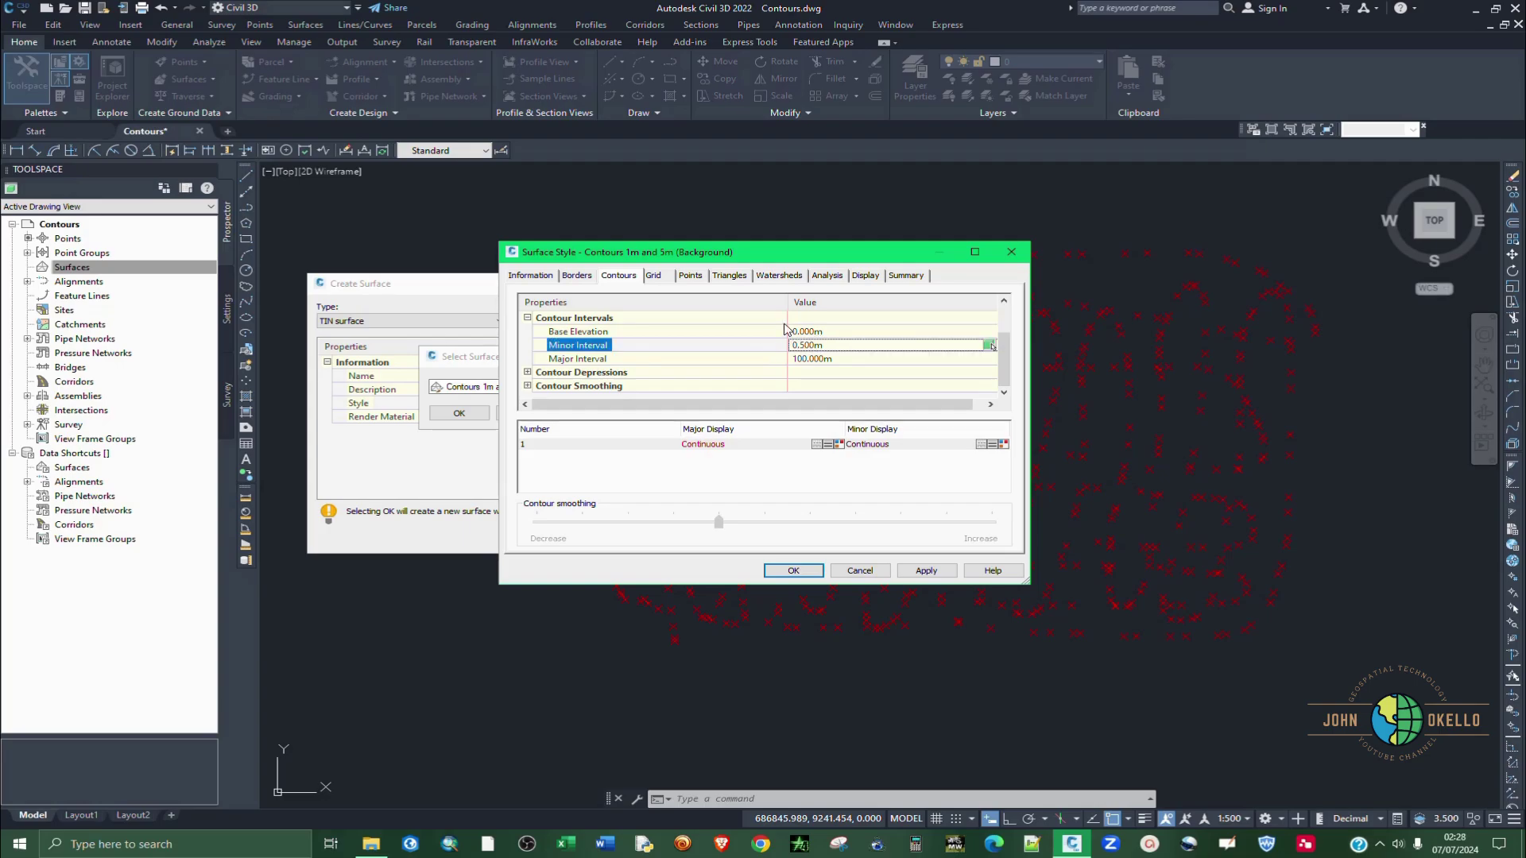
click(839, 357)
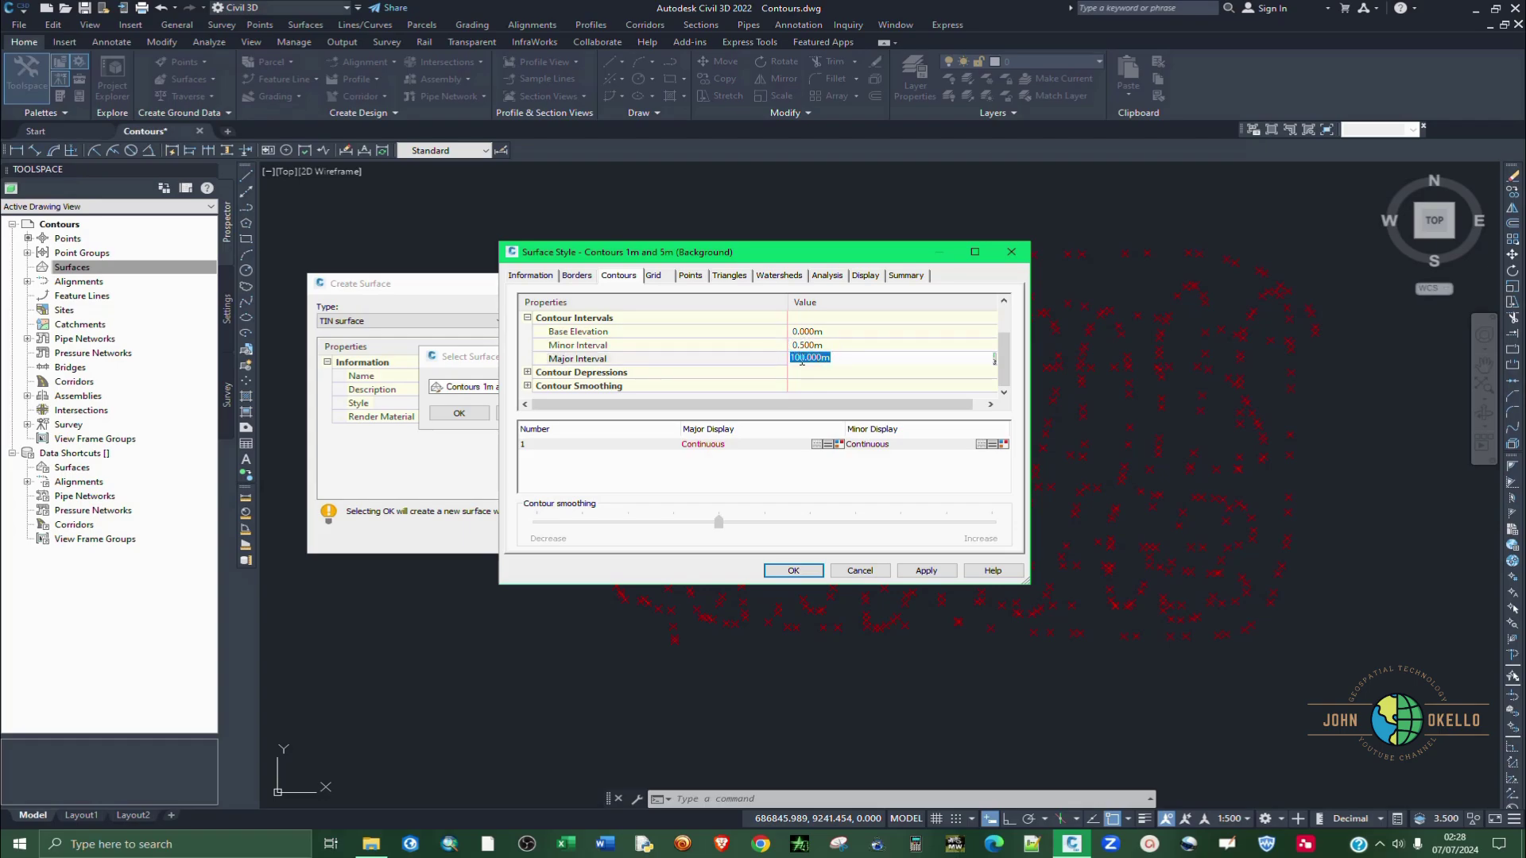
click(805, 358)
key(Return)
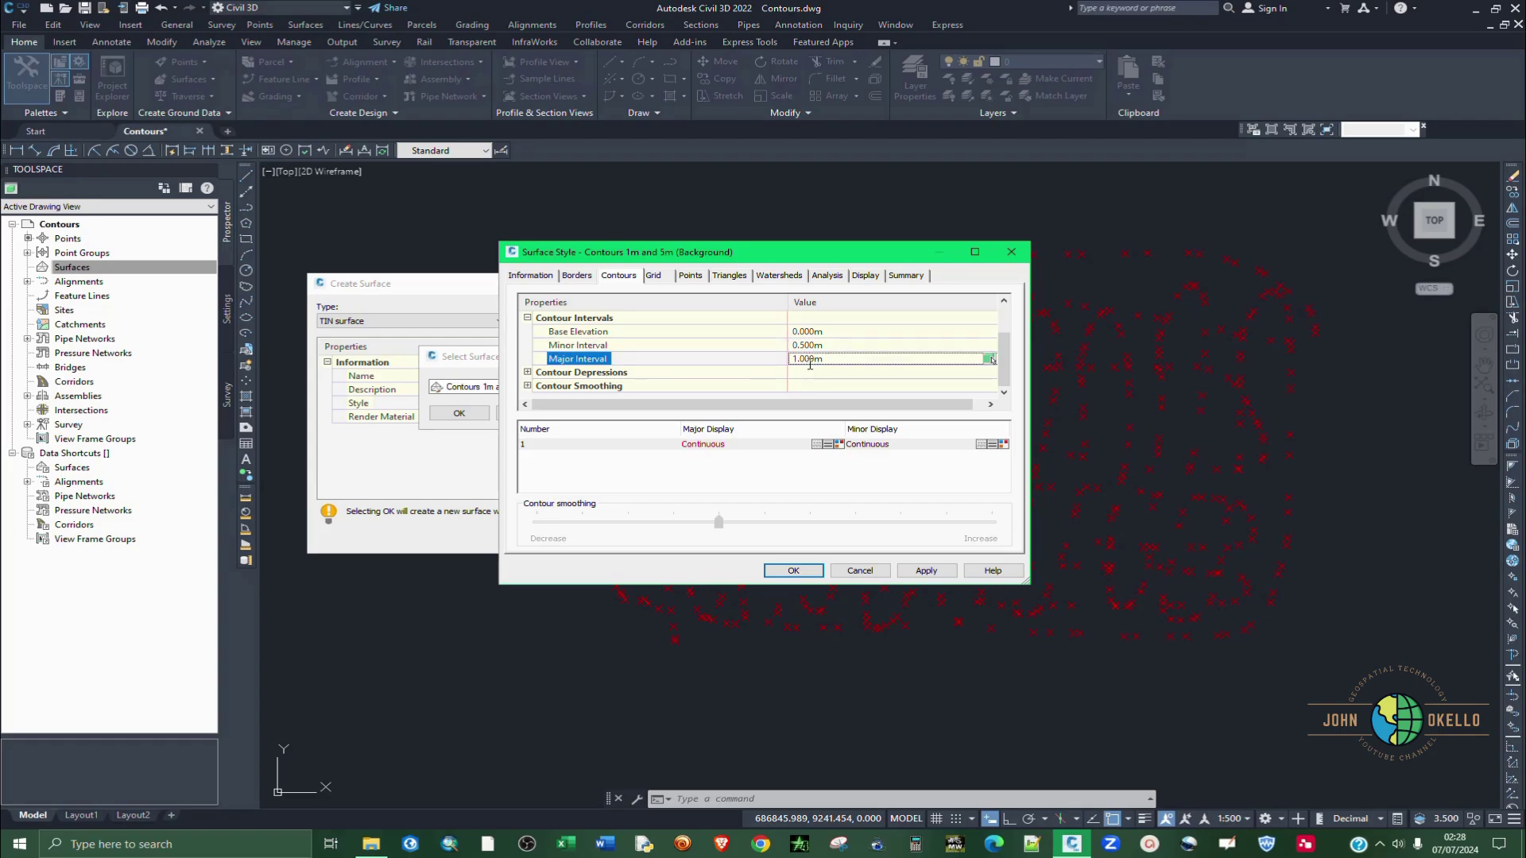
click(930, 575)
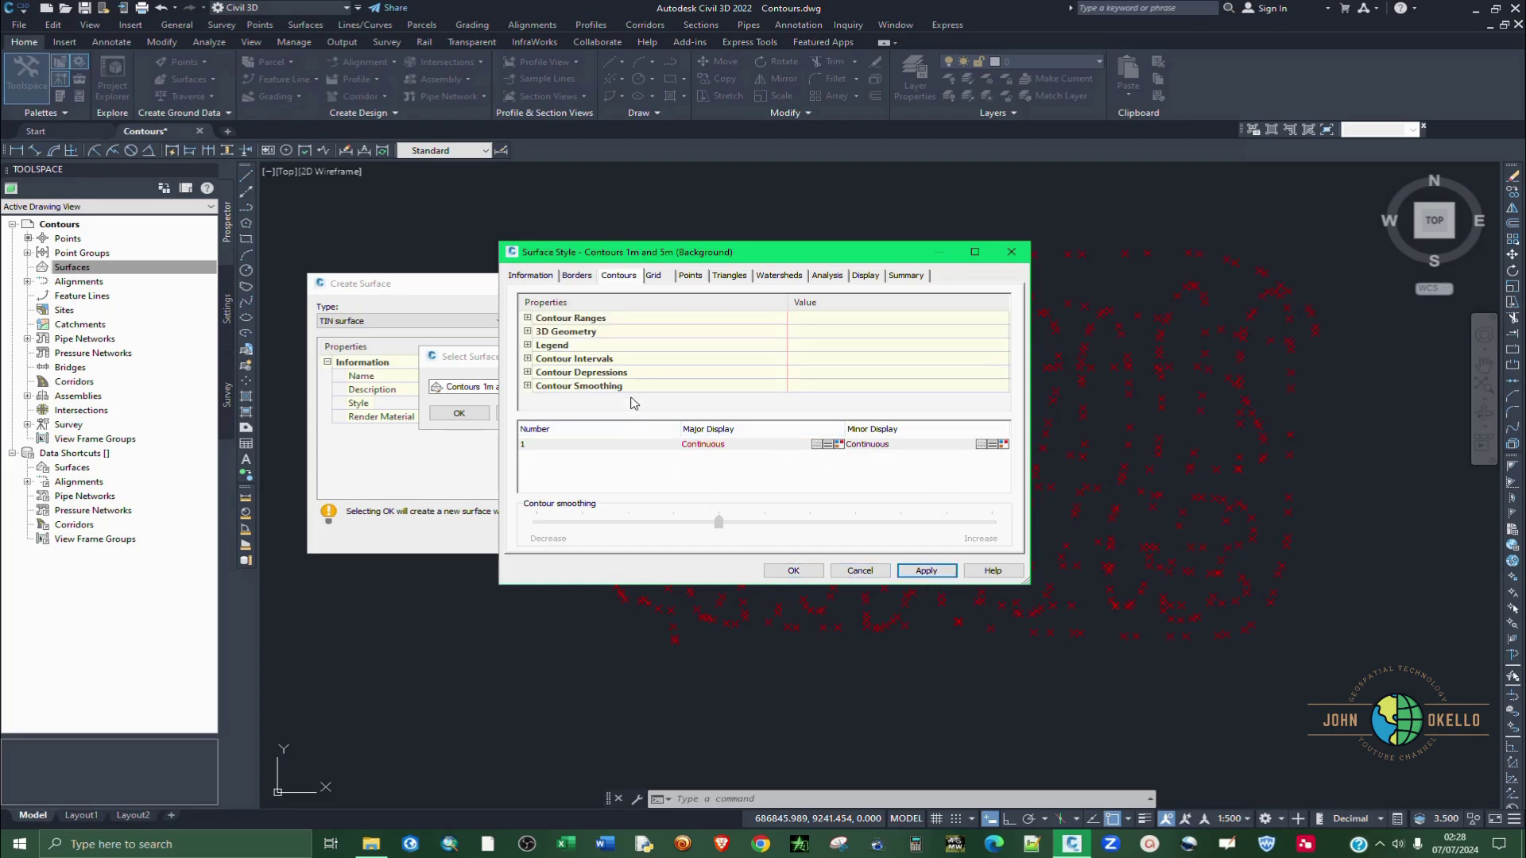
click(793, 570)
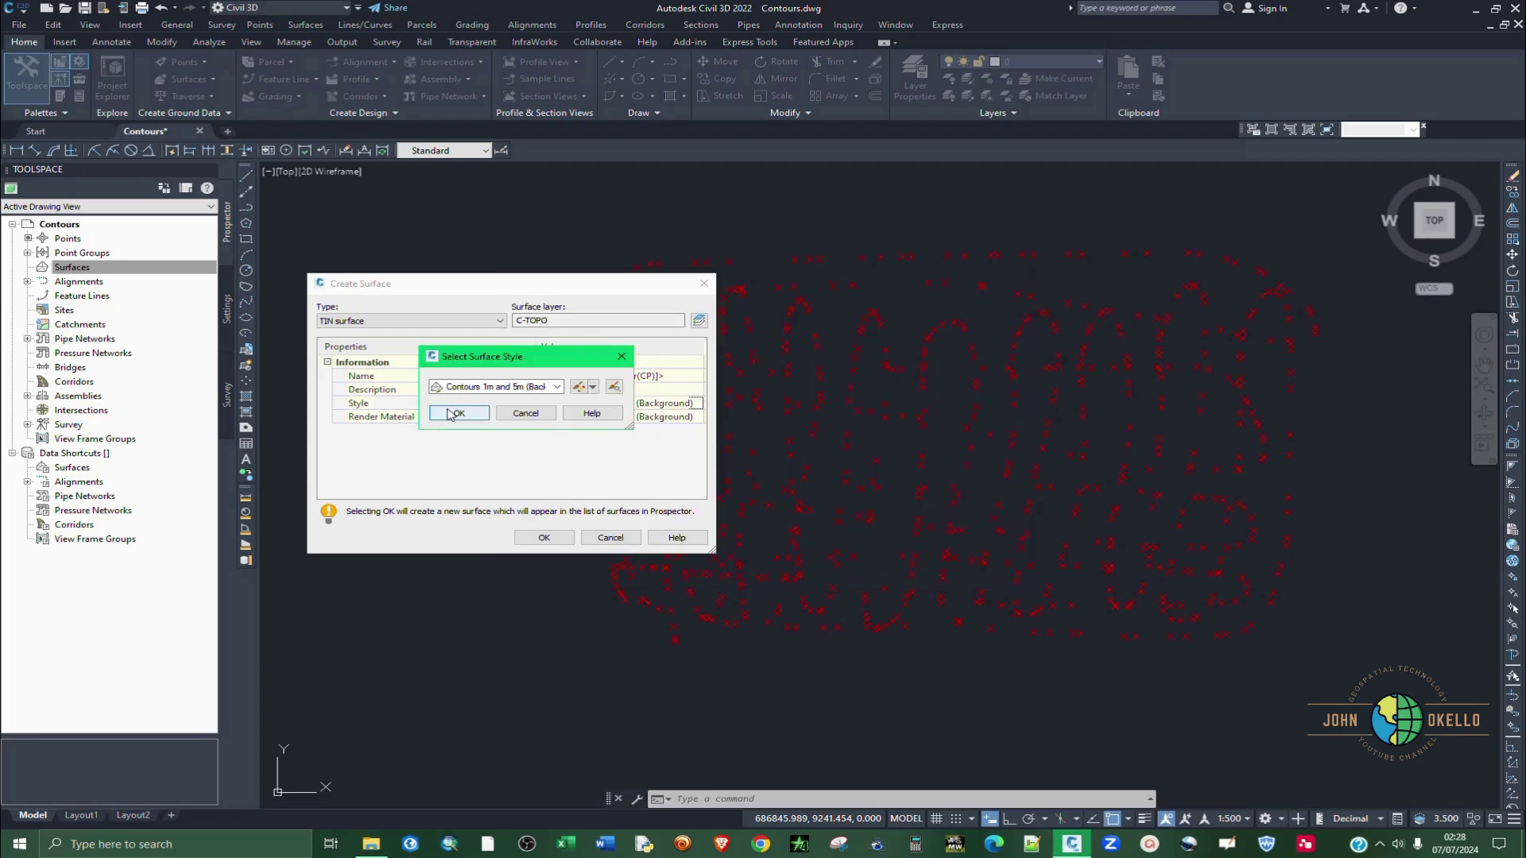
Confirm the style, set Render Material to ByBlock, and create TIN surface Surface1.
click(446, 416)
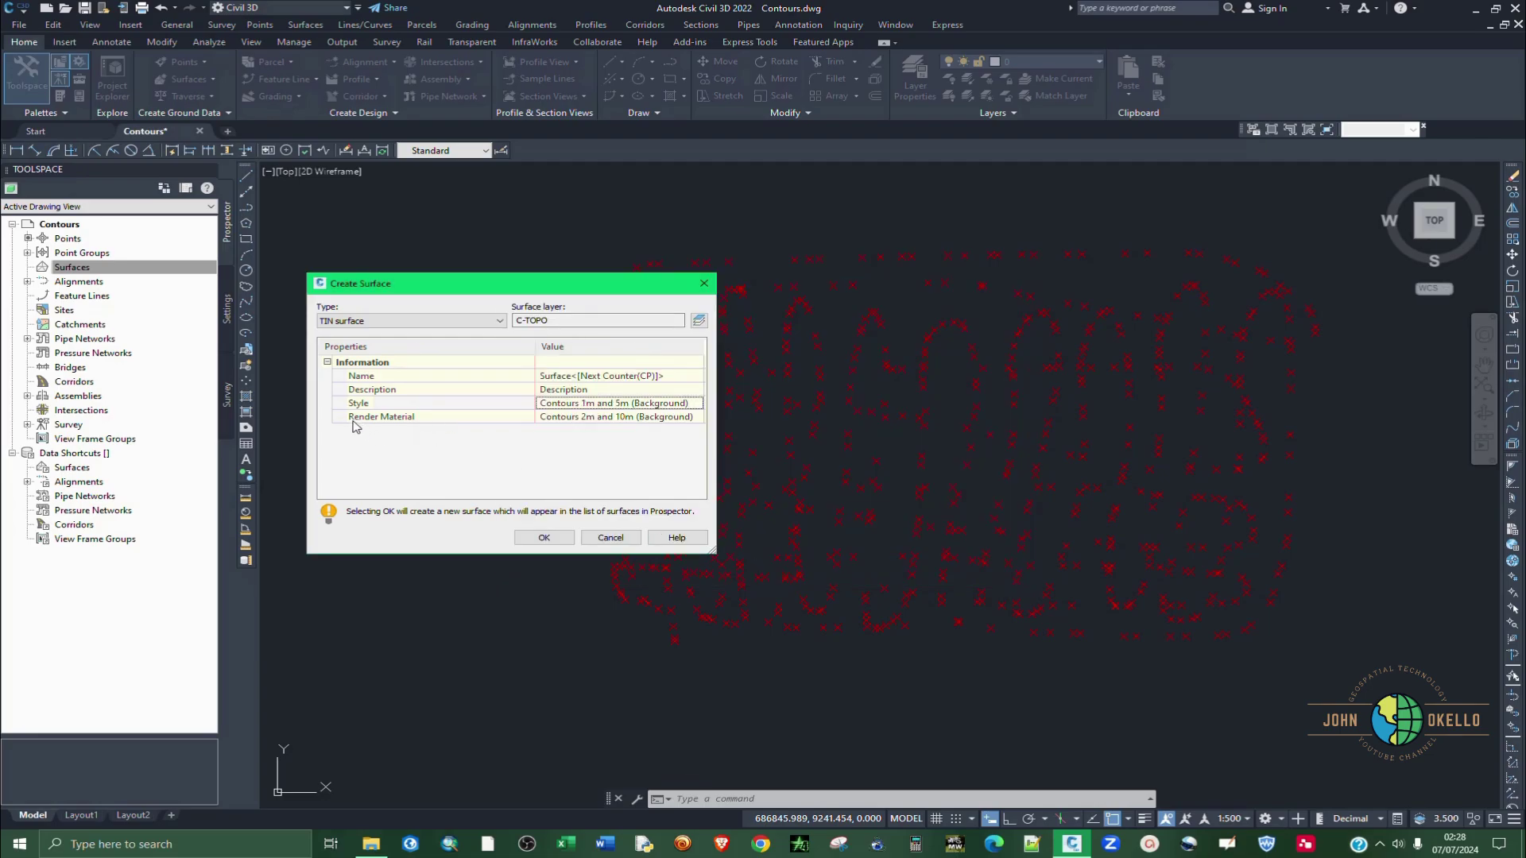
click(642, 419)
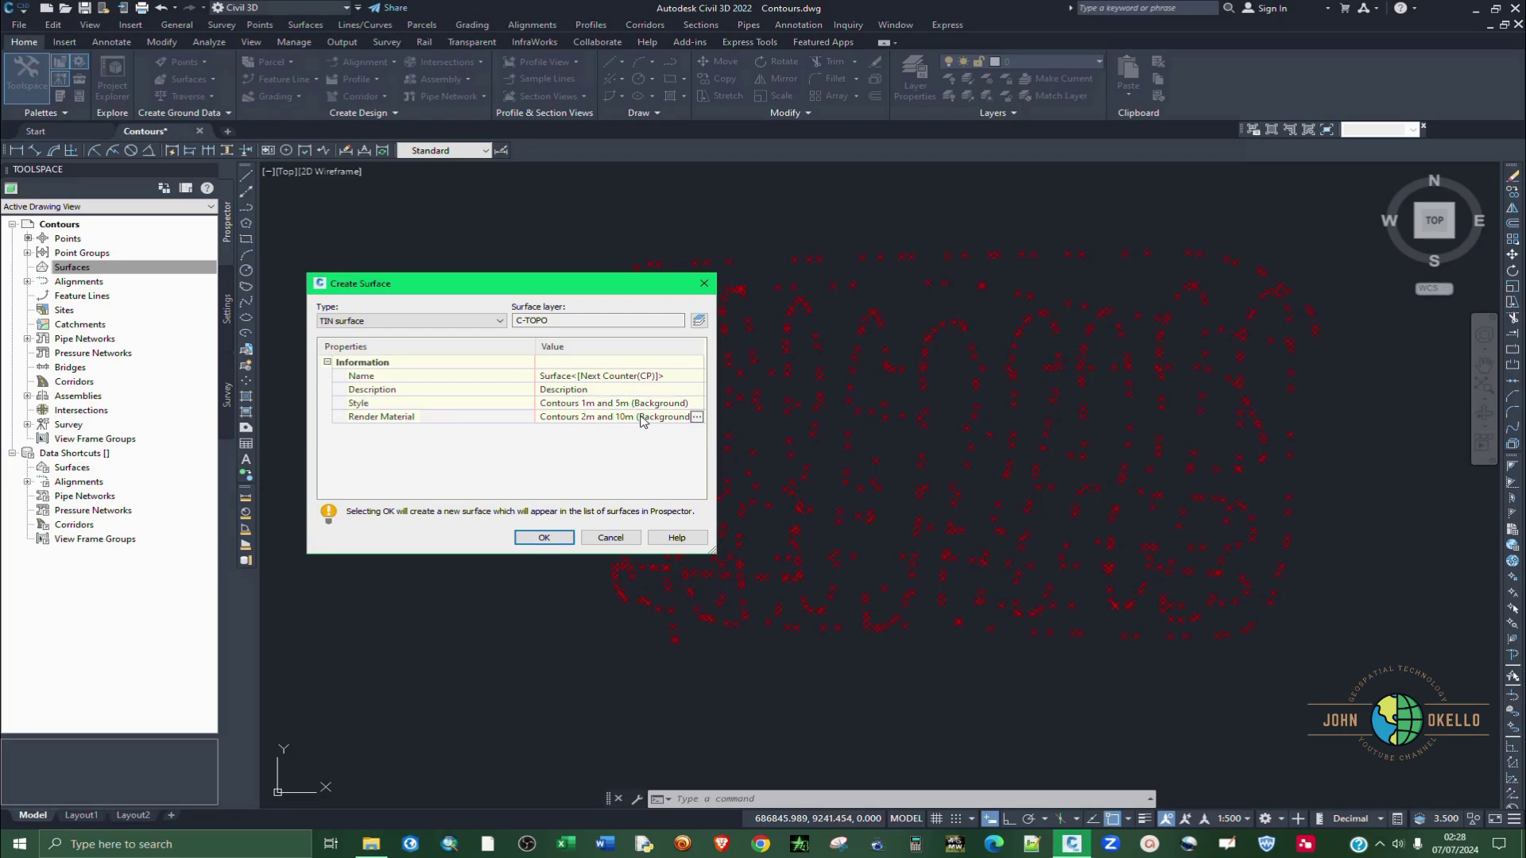
click(696, 418)
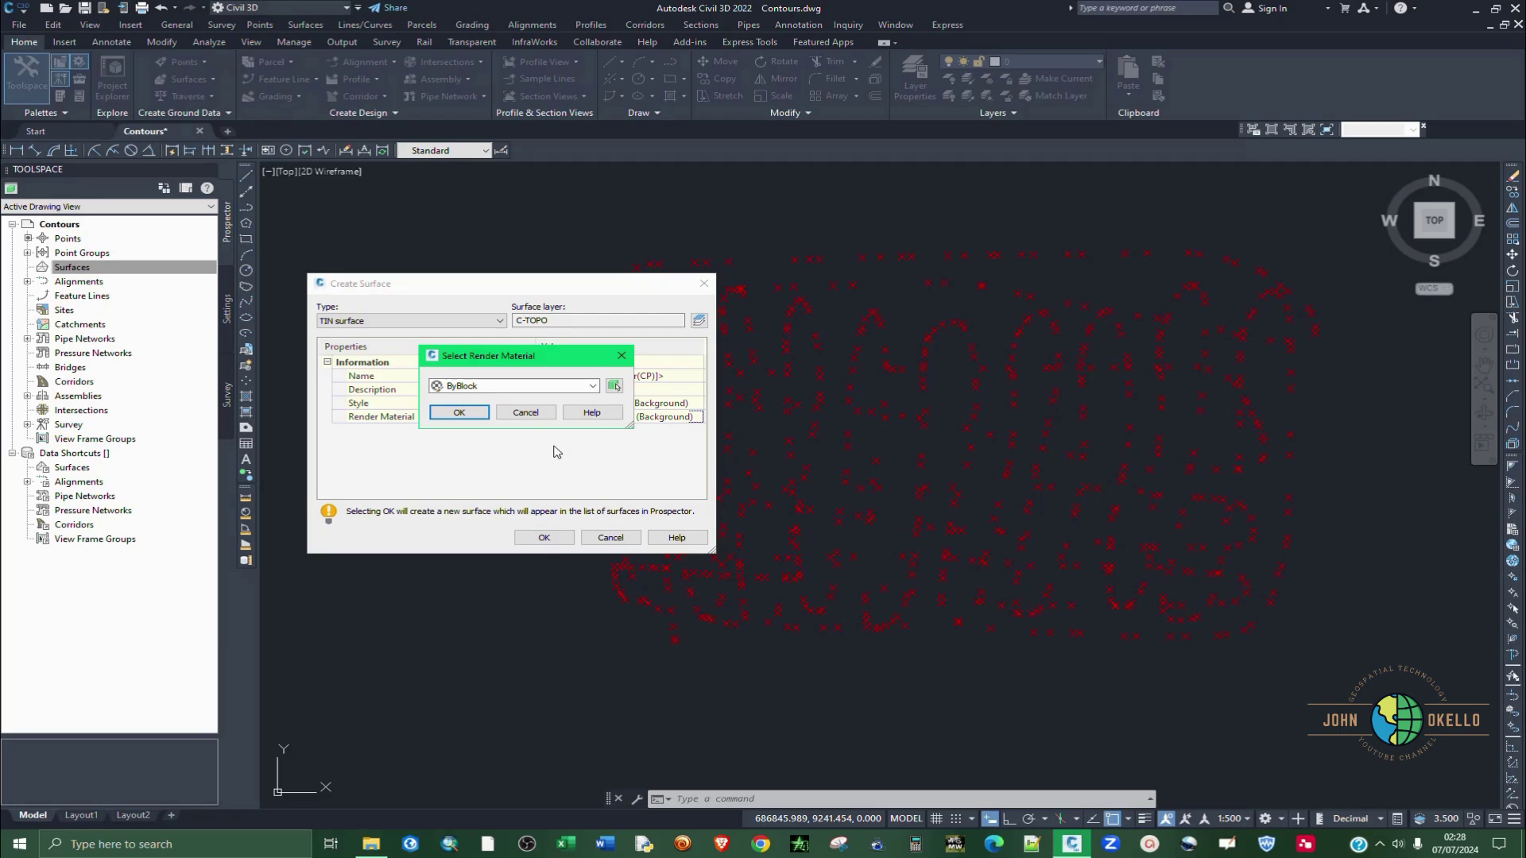
click(441, 387)
click(459, 413)
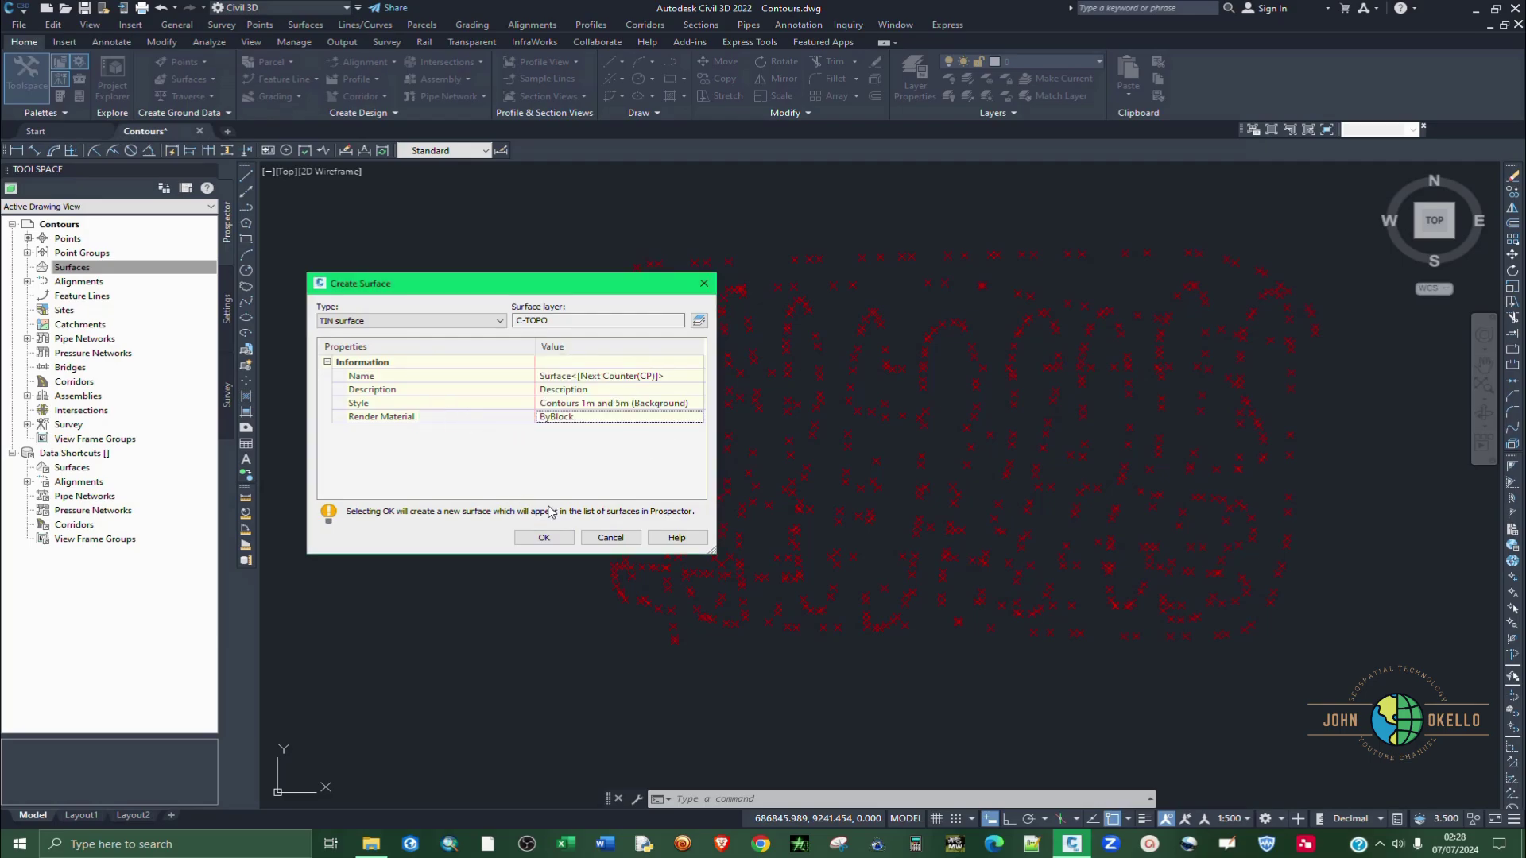
click(544, 537)
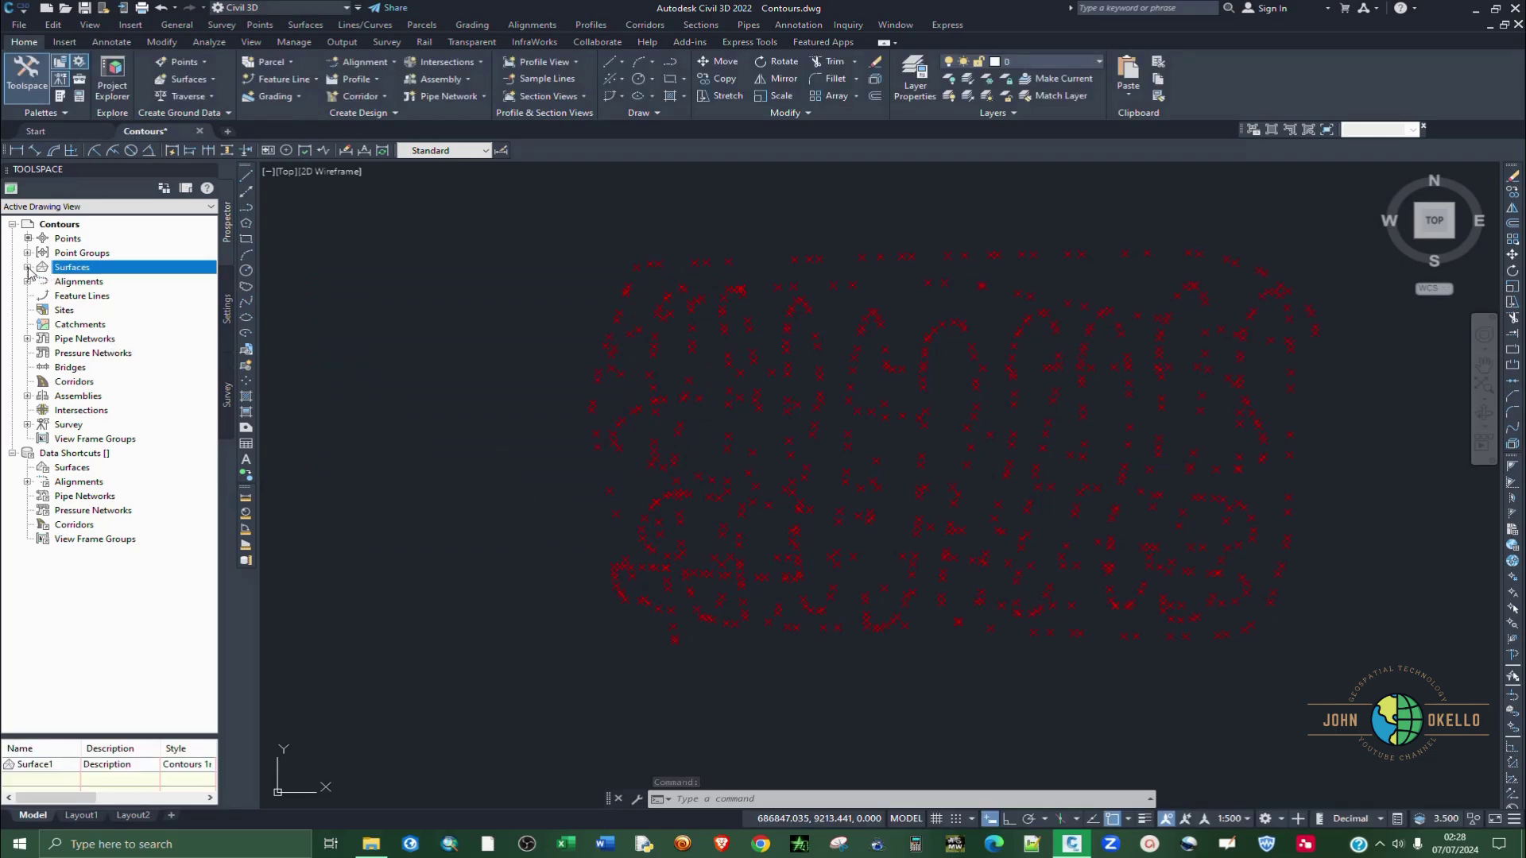
Expand Surfaces > Surface1 > Definition in Prospector and select Point Groups.
click(27, 268)
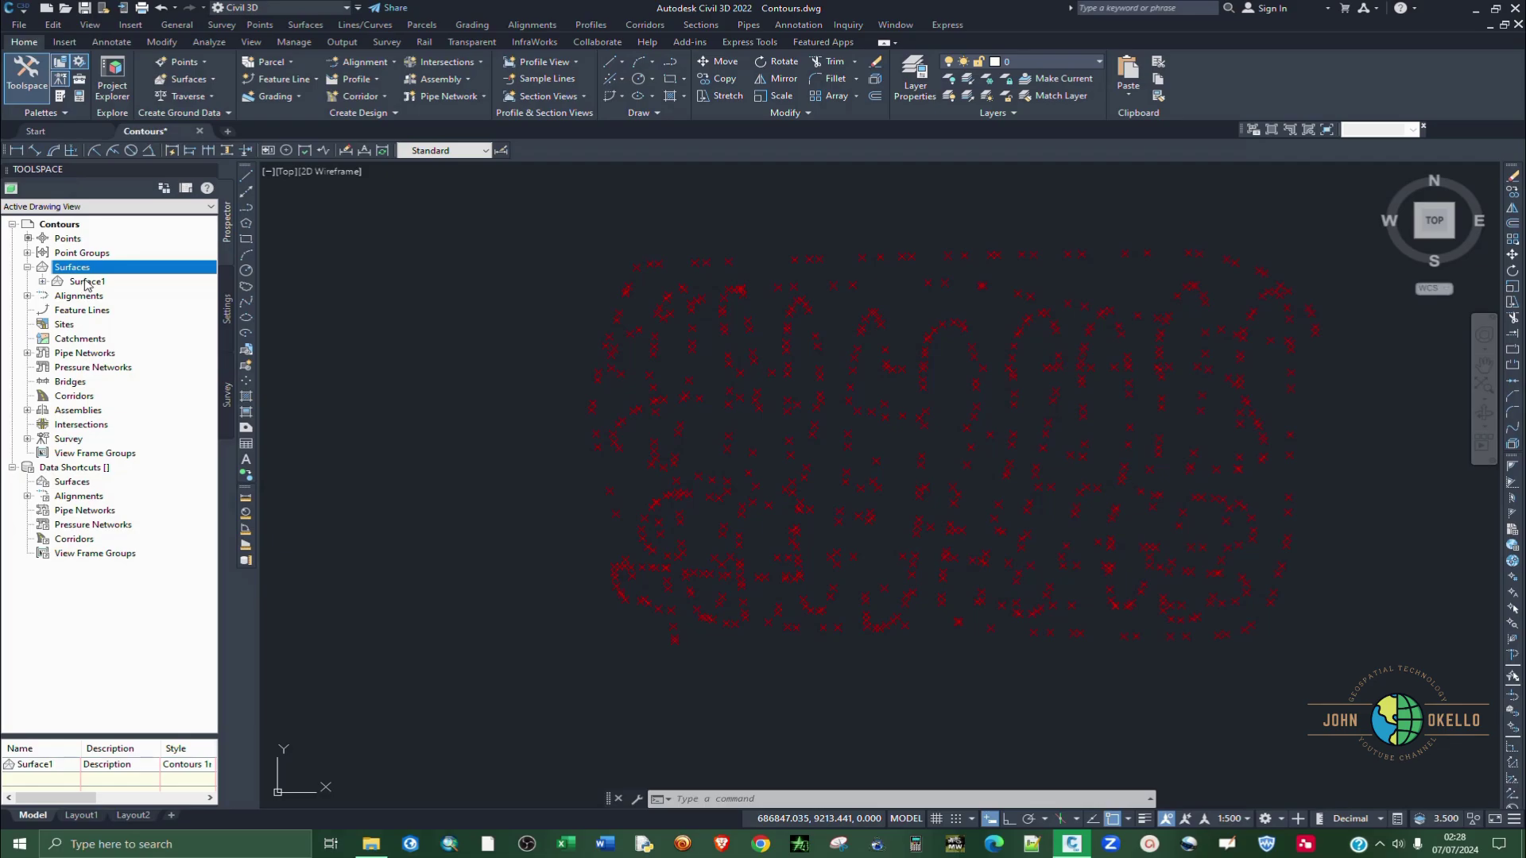
click(42, 283)
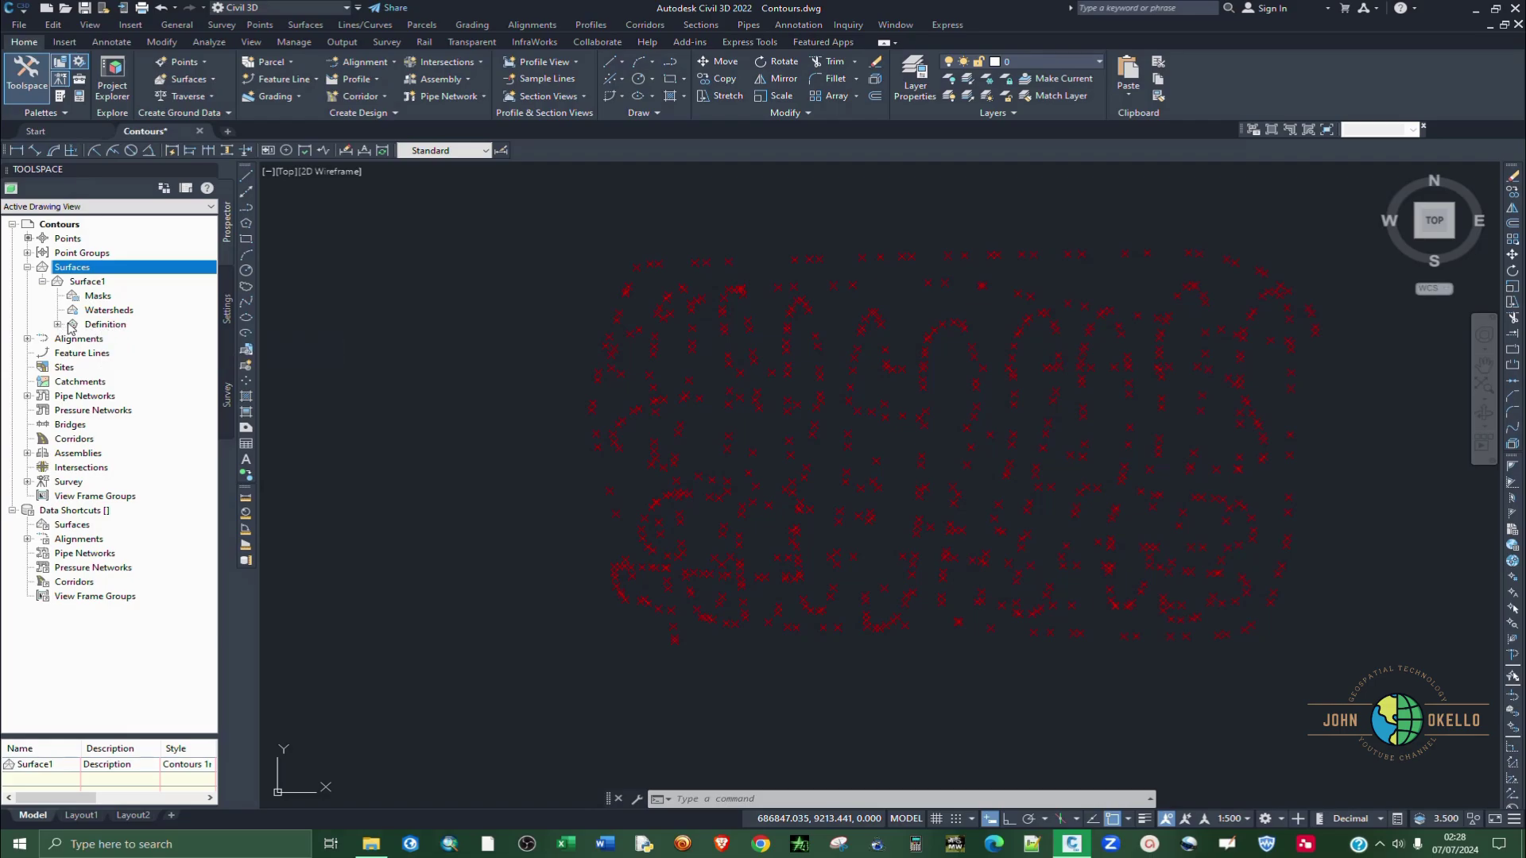
click(57, 325)
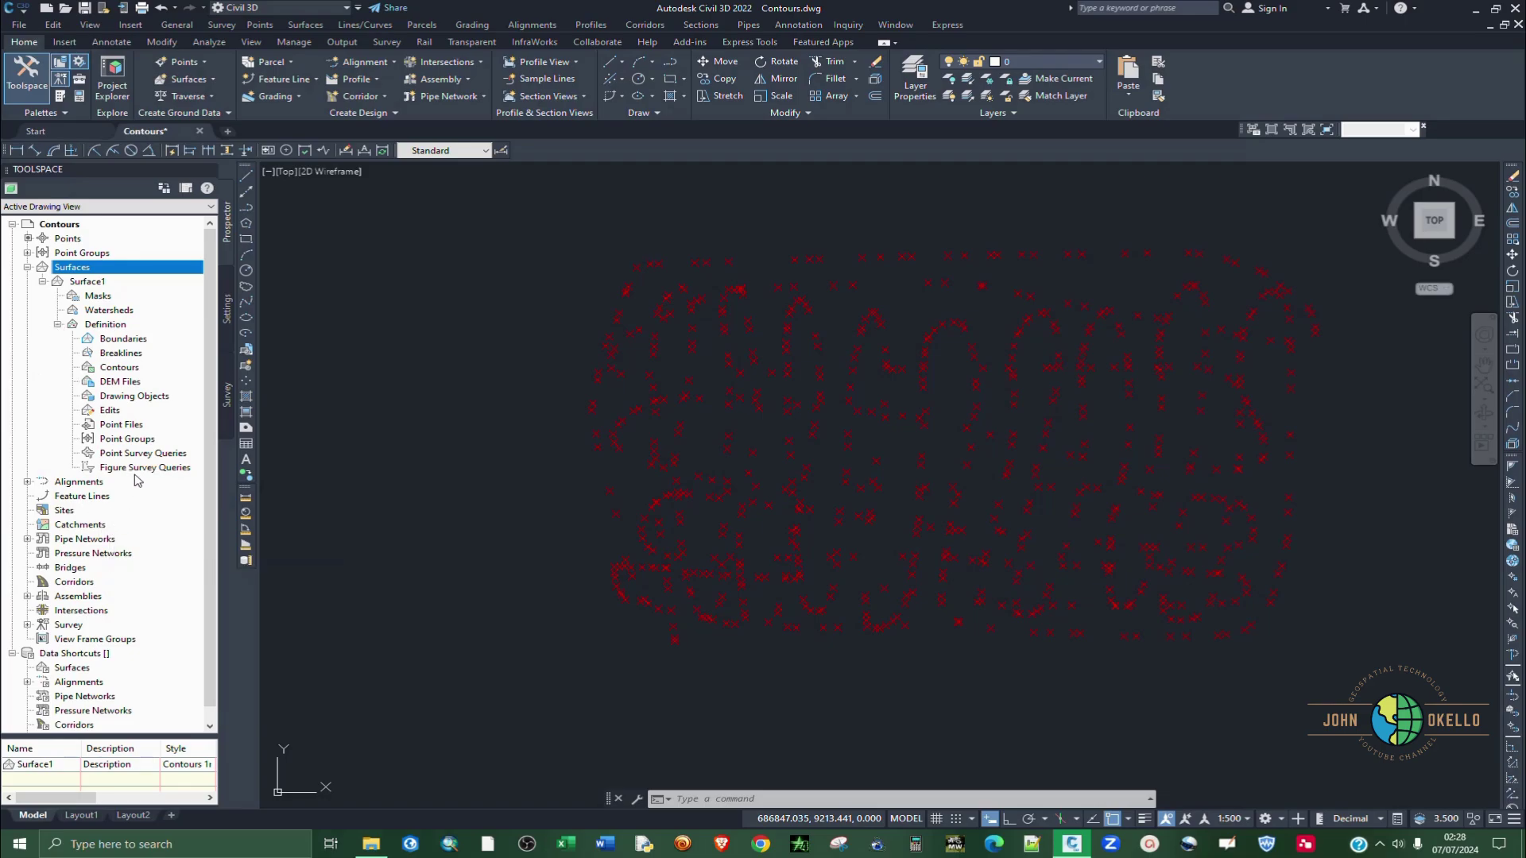
click(118, 439)
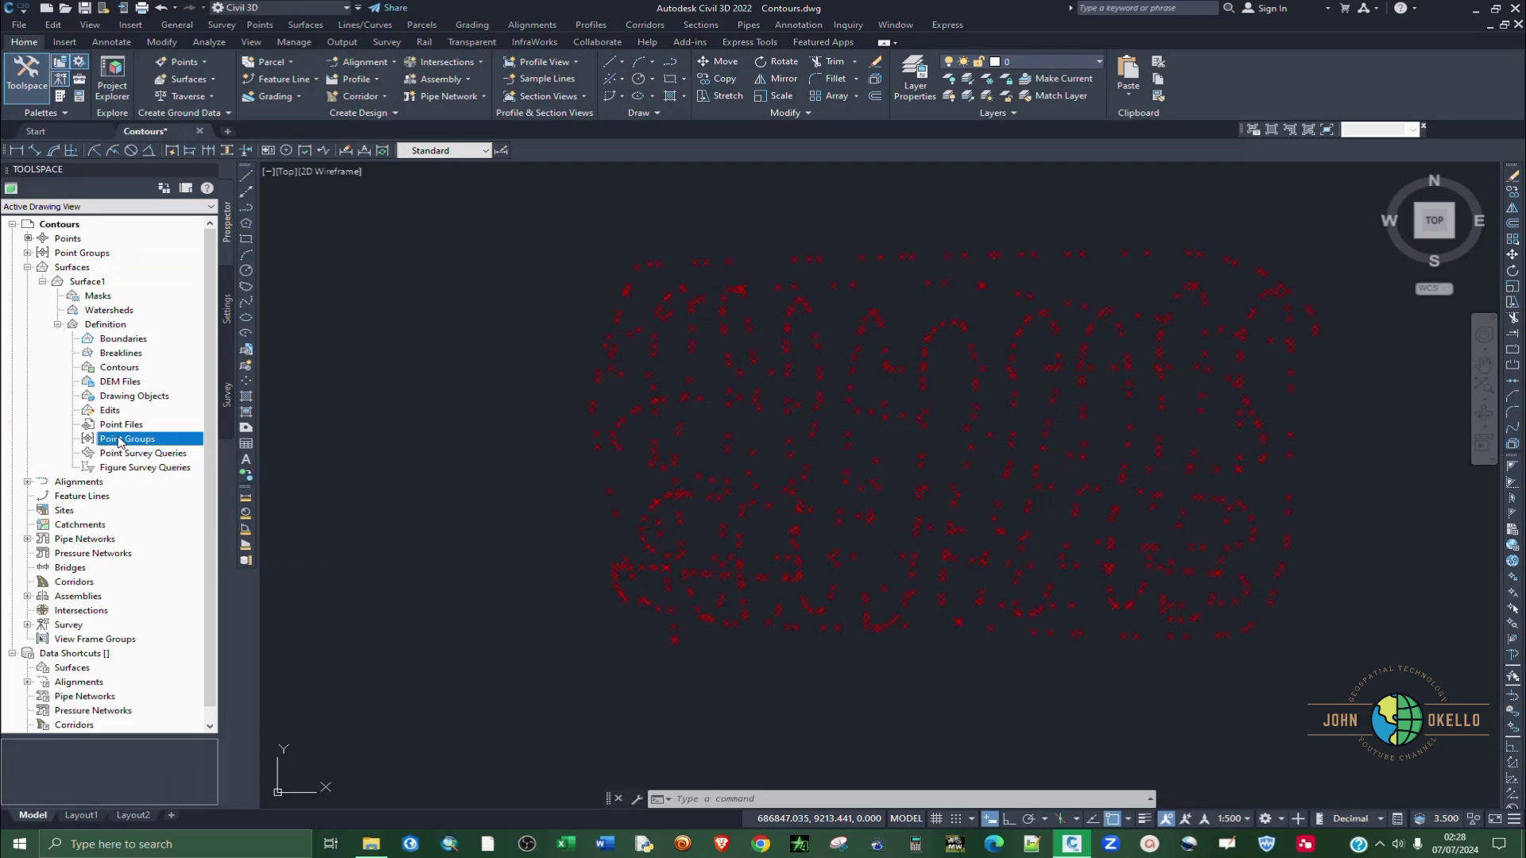
Add the _All Points point group to Surface1's definition, retrying after a cancelled first attempt.
right_click(119, 442)
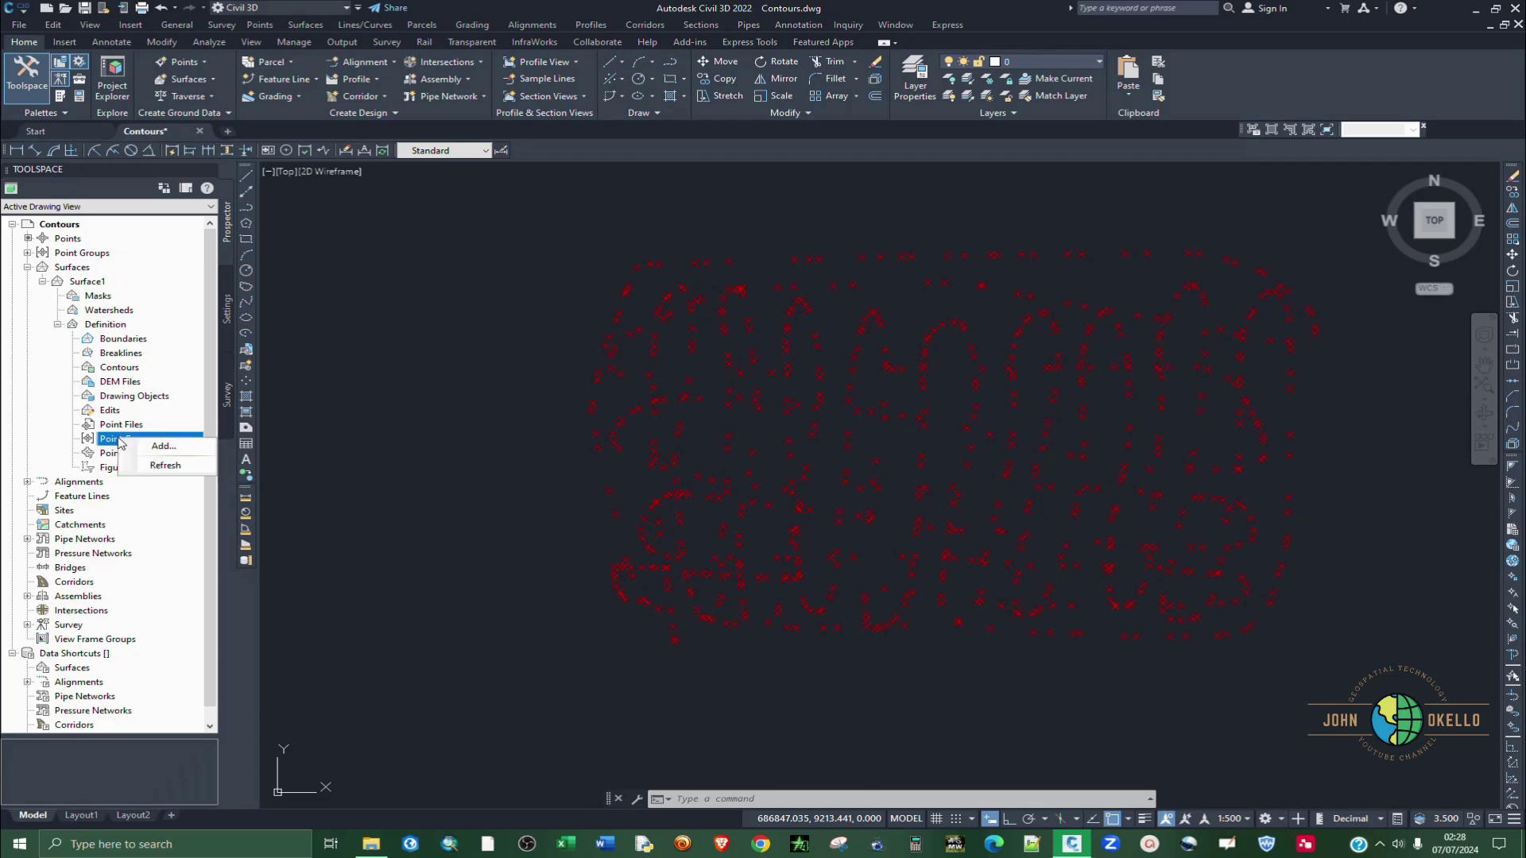
click(161, 447)
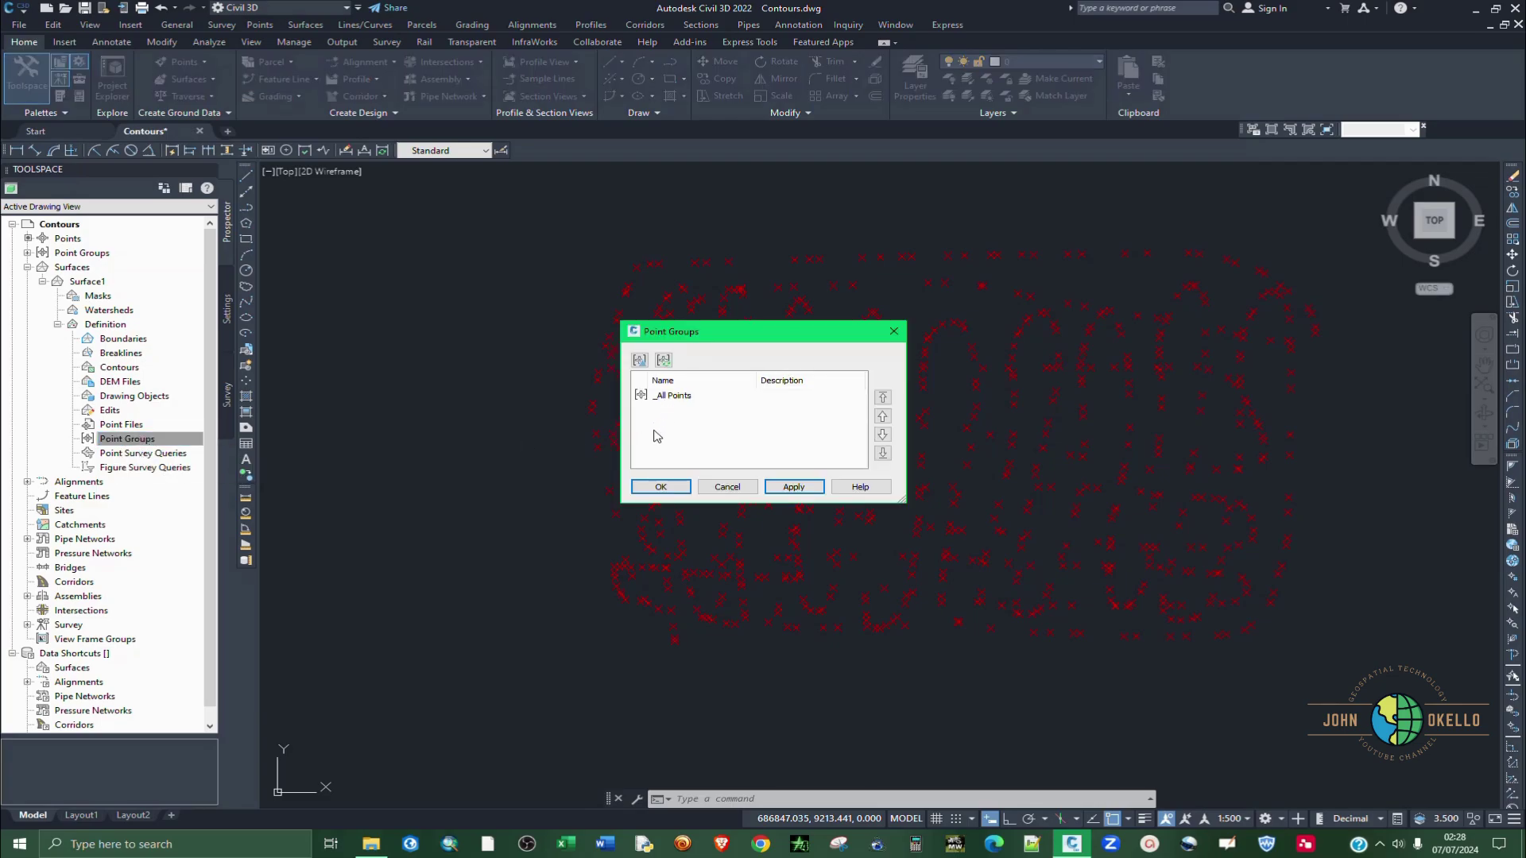
click(678, 397)
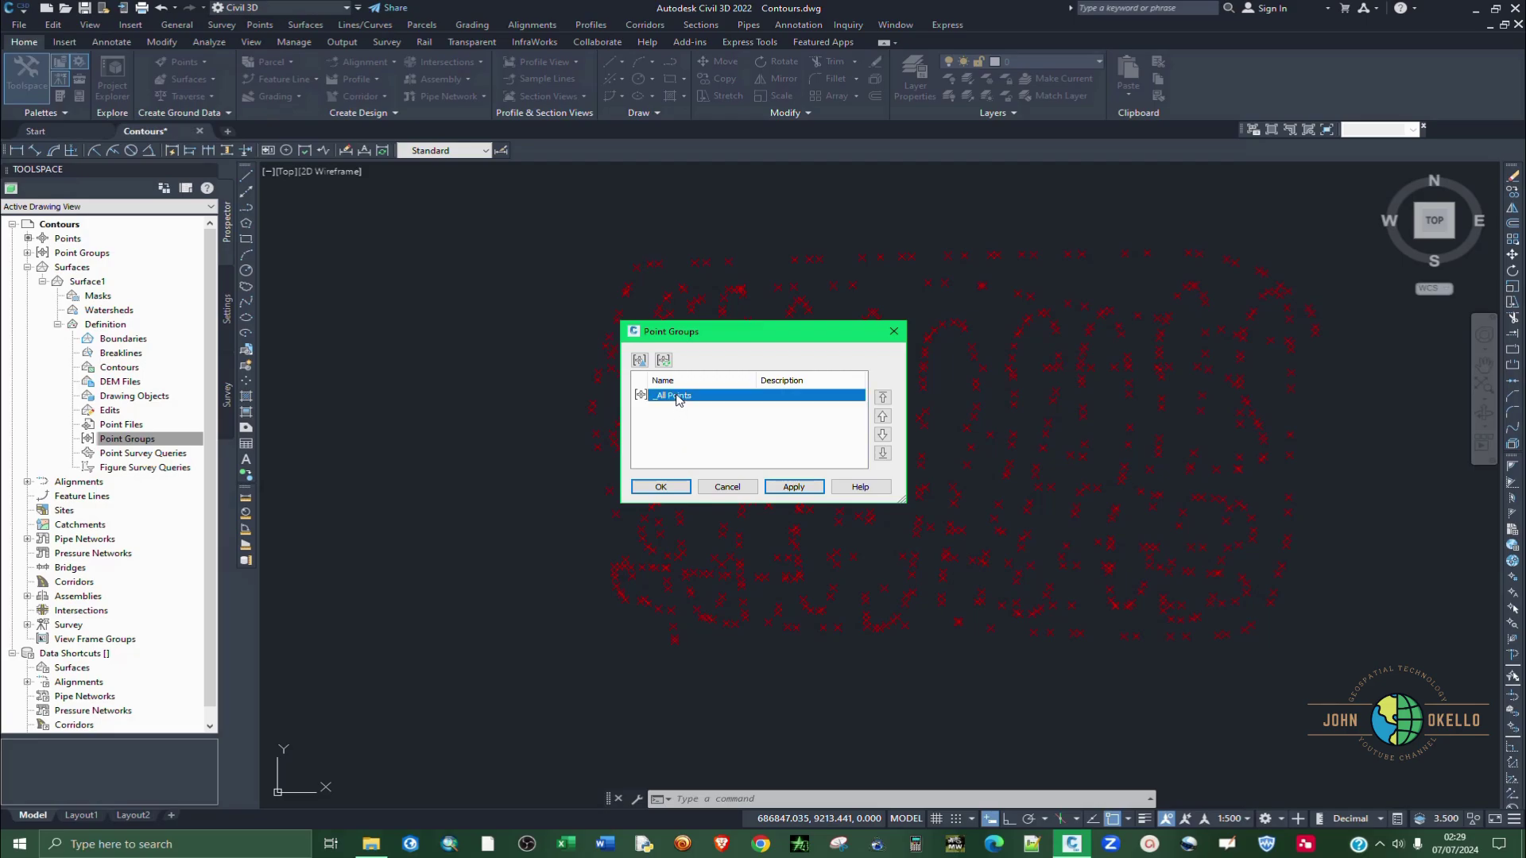
click(737, 487)
click(112, 442)
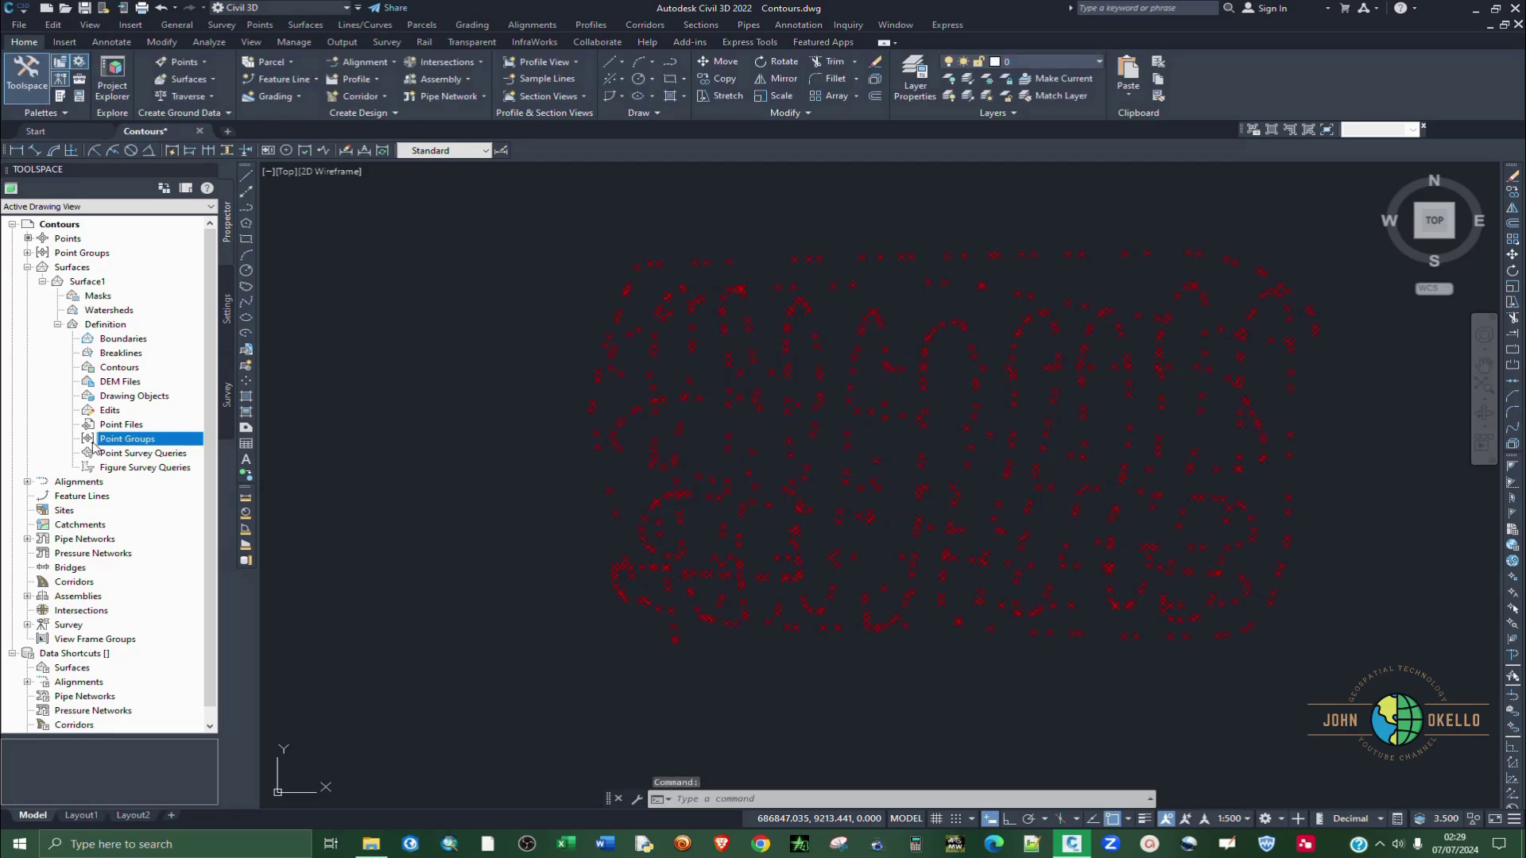
right_click(141, 444)
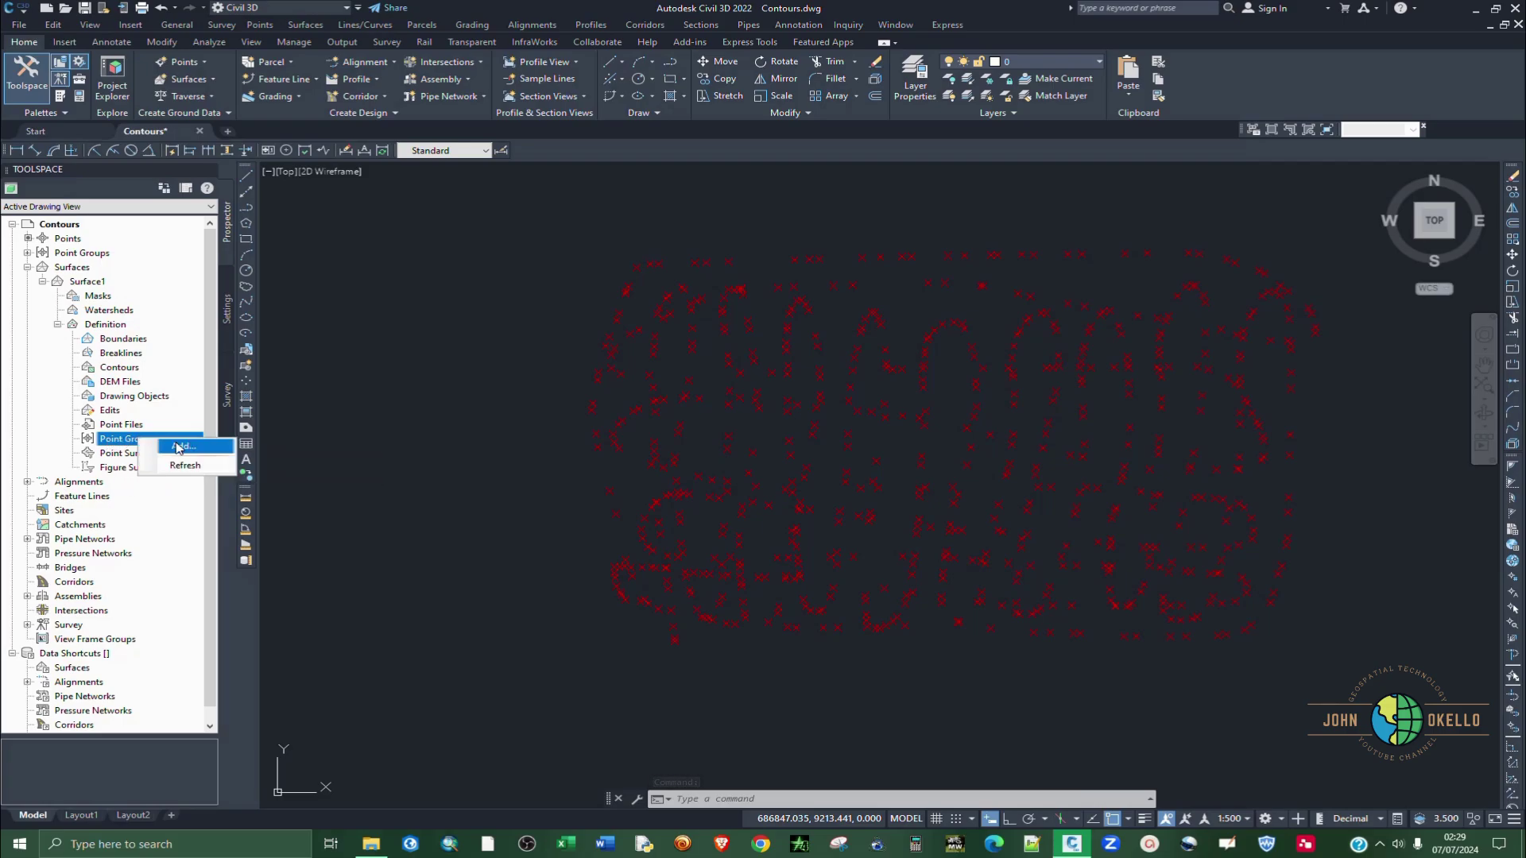
click(176, 448)
click(672, 401)
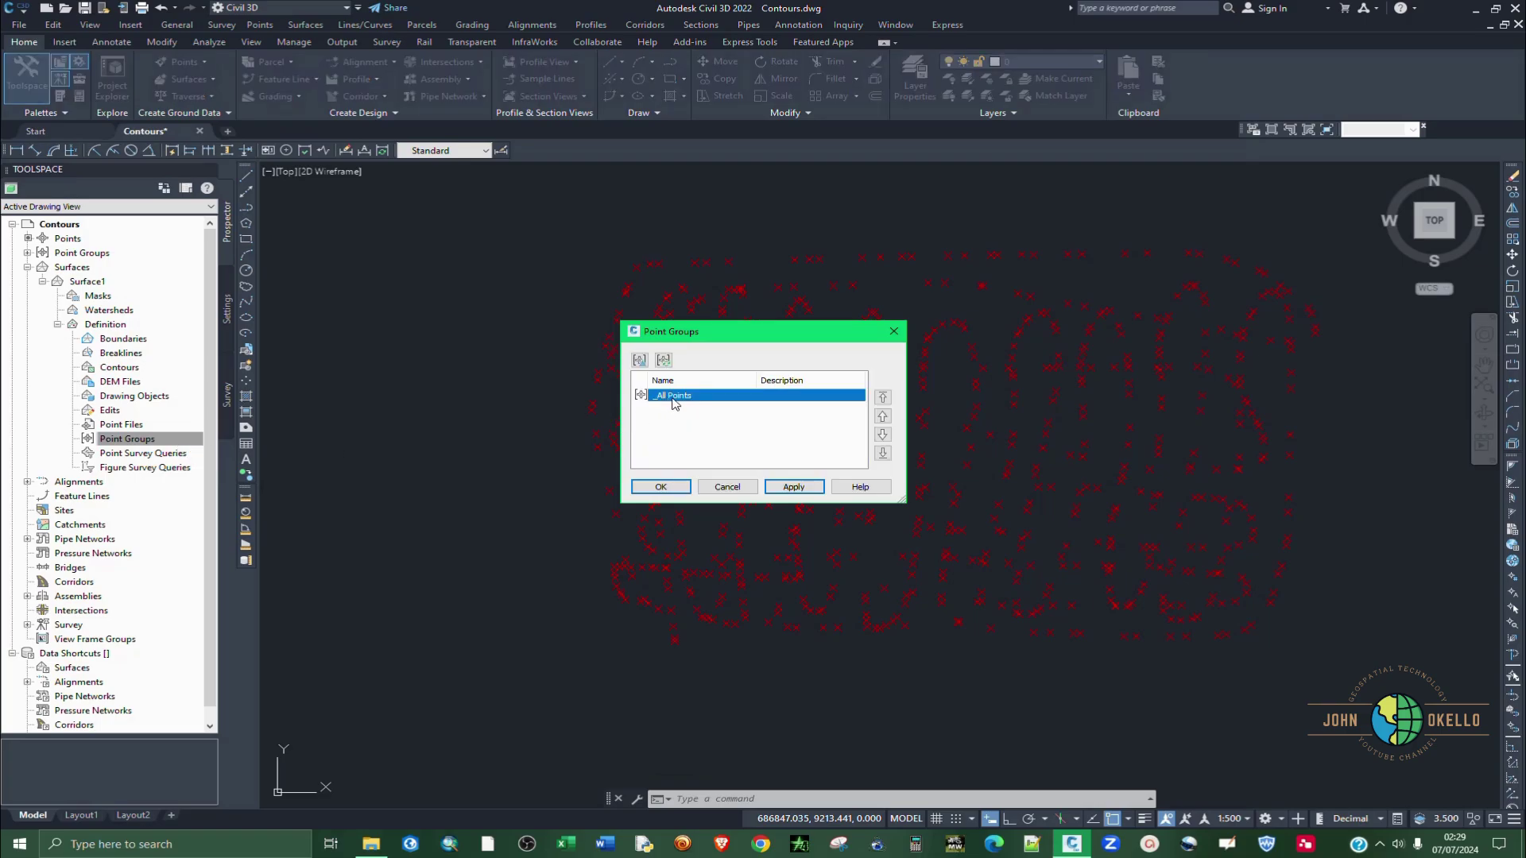
click(789, 488)
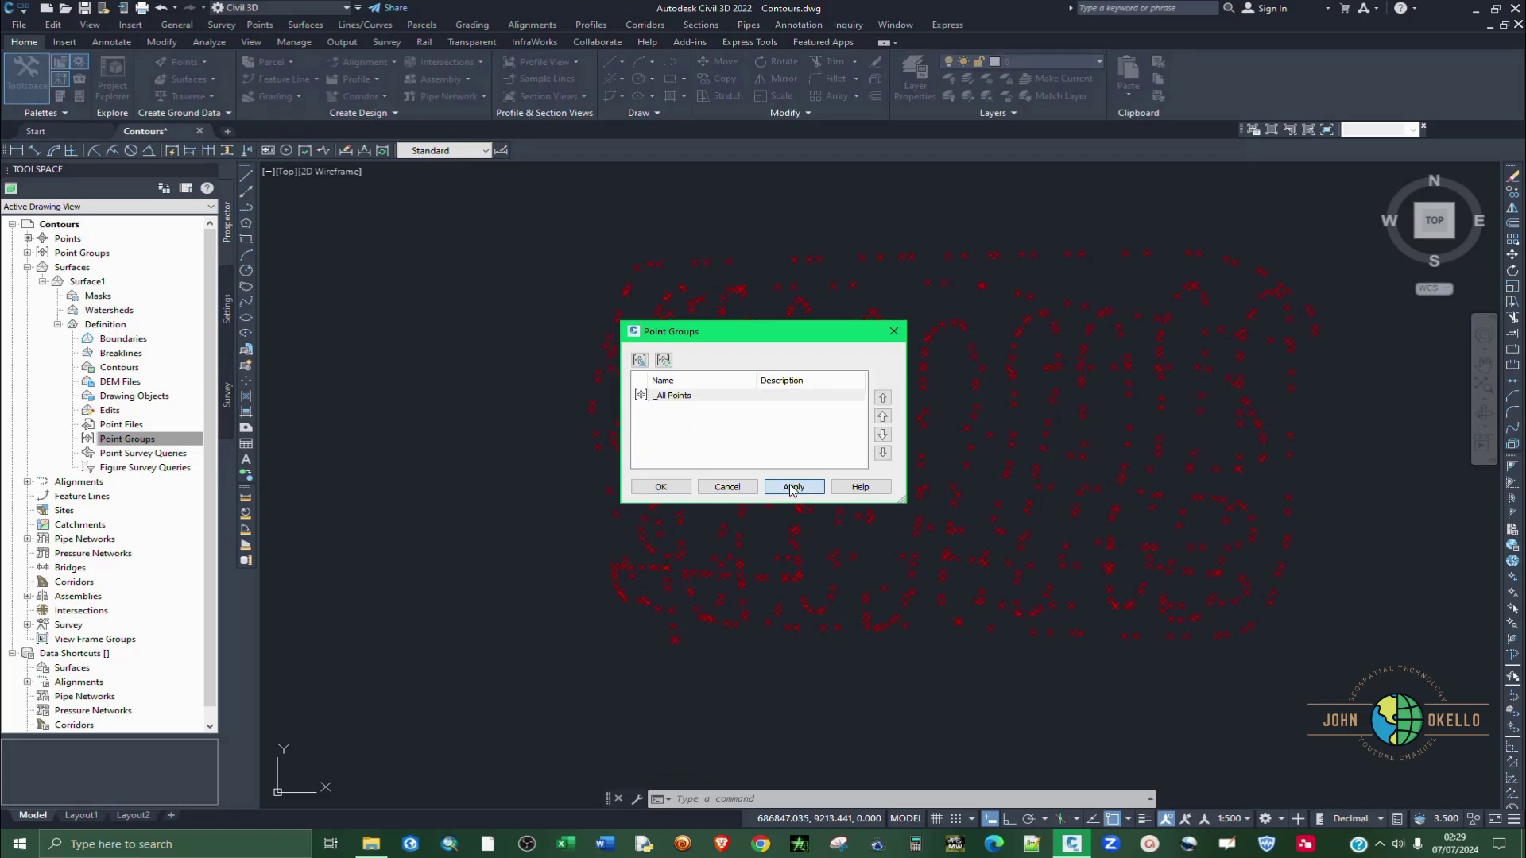
click(663, 487)
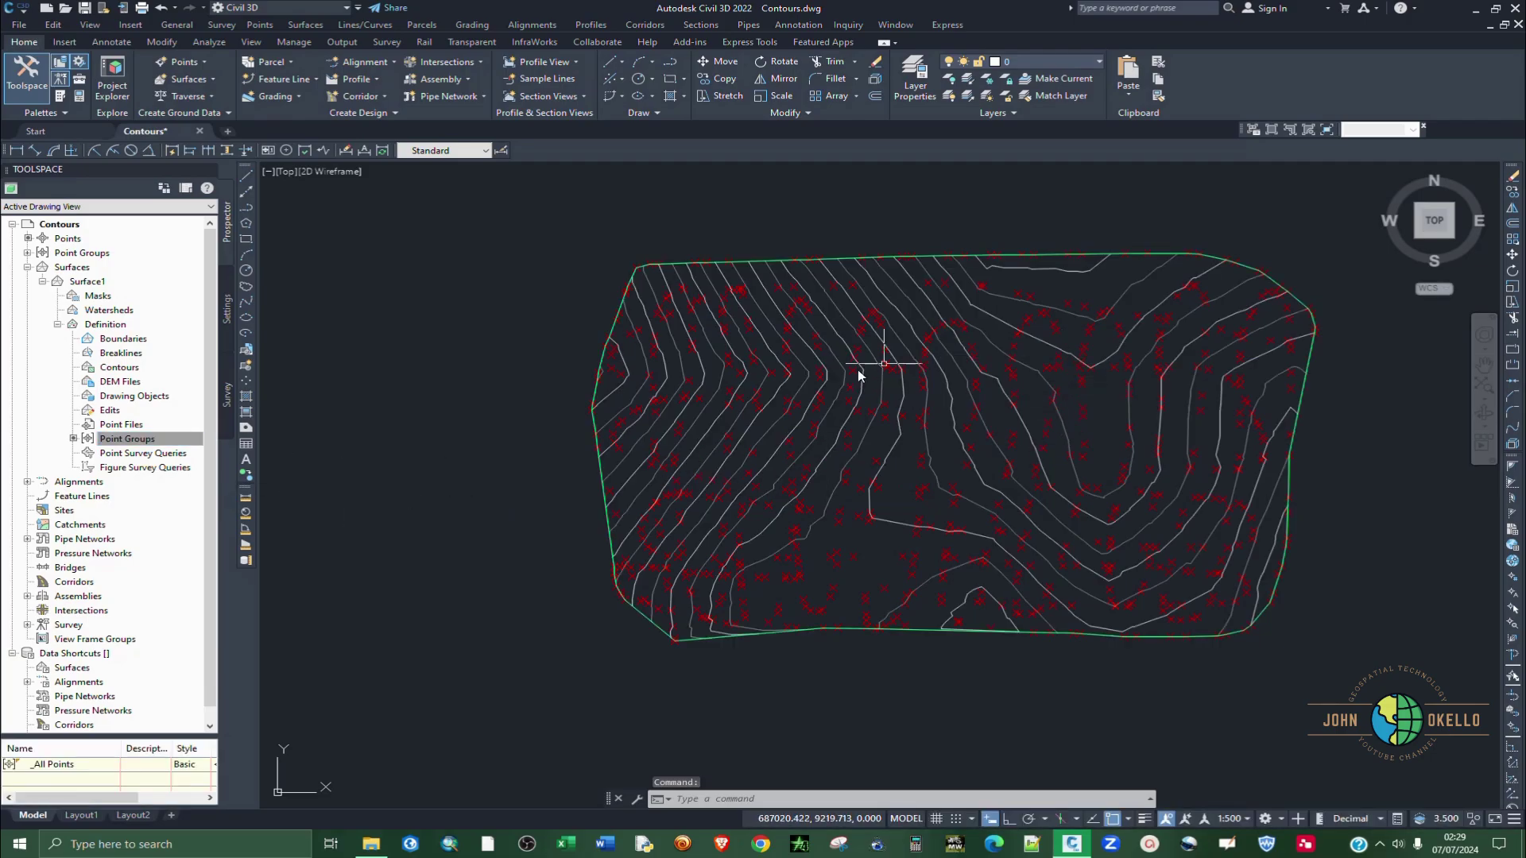
Pick one COGO point and use Select Similar to select all 681 survey points.
scroll(1001, 385, up, 2)
scroll(906, 378, down, 2)
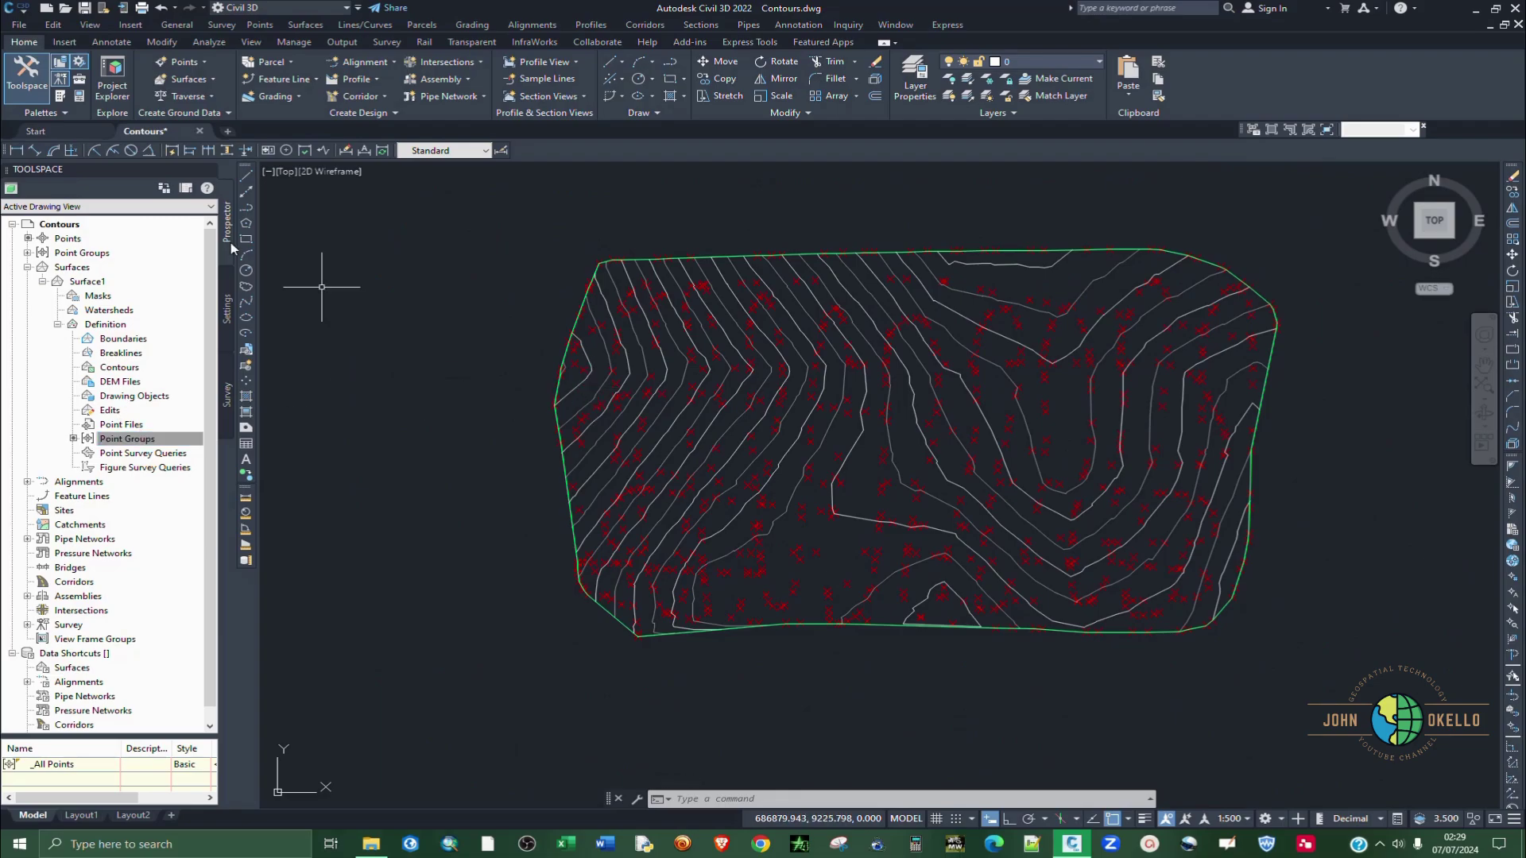
scroll(584, 572, up, 3)
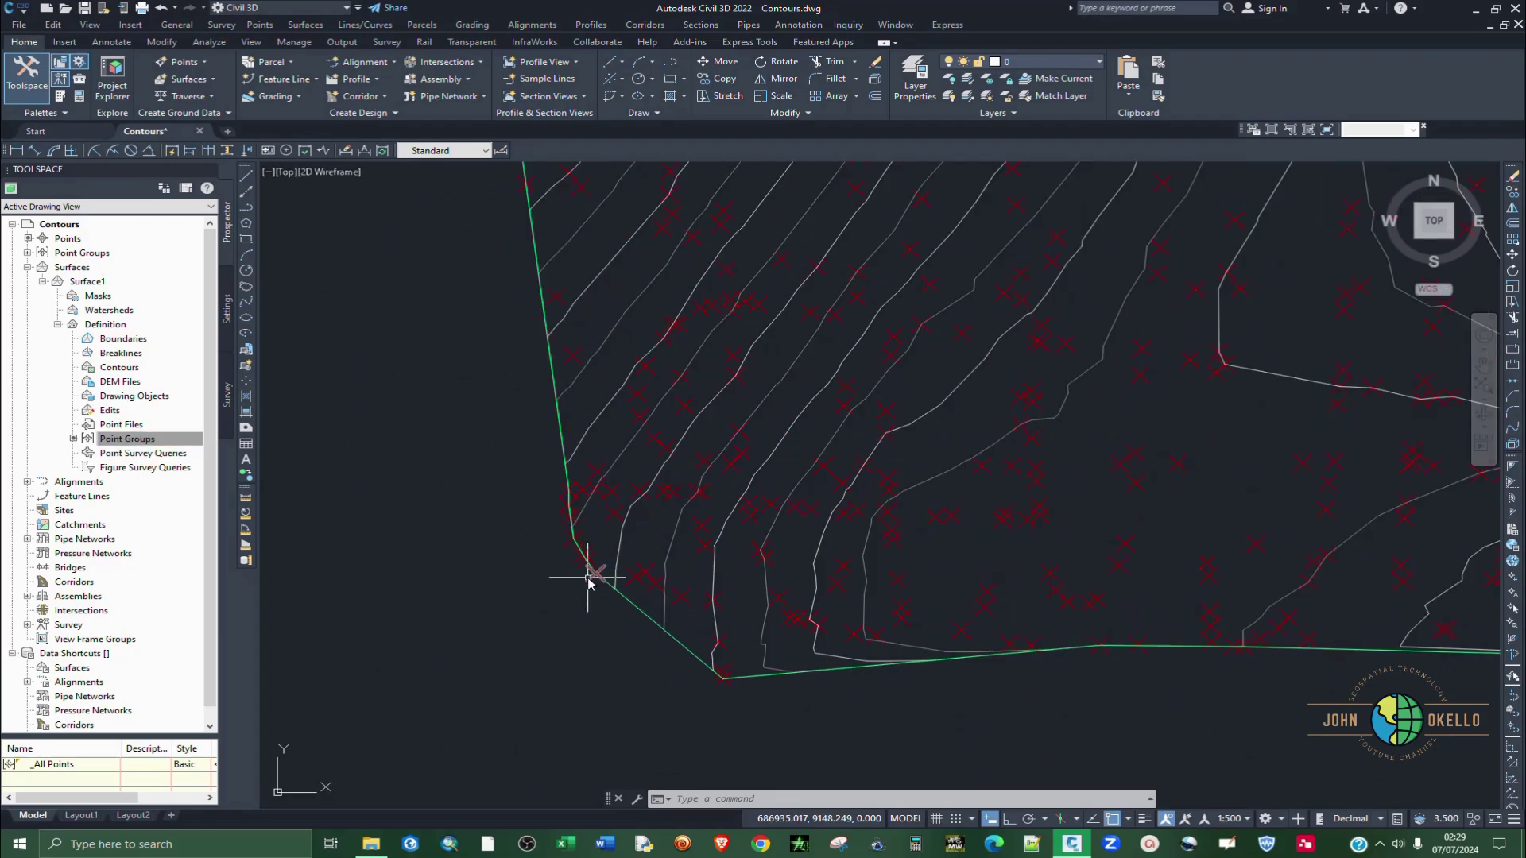
click(596, 571)
scroll(536, 496, down, 1)
right_click(477, 504)
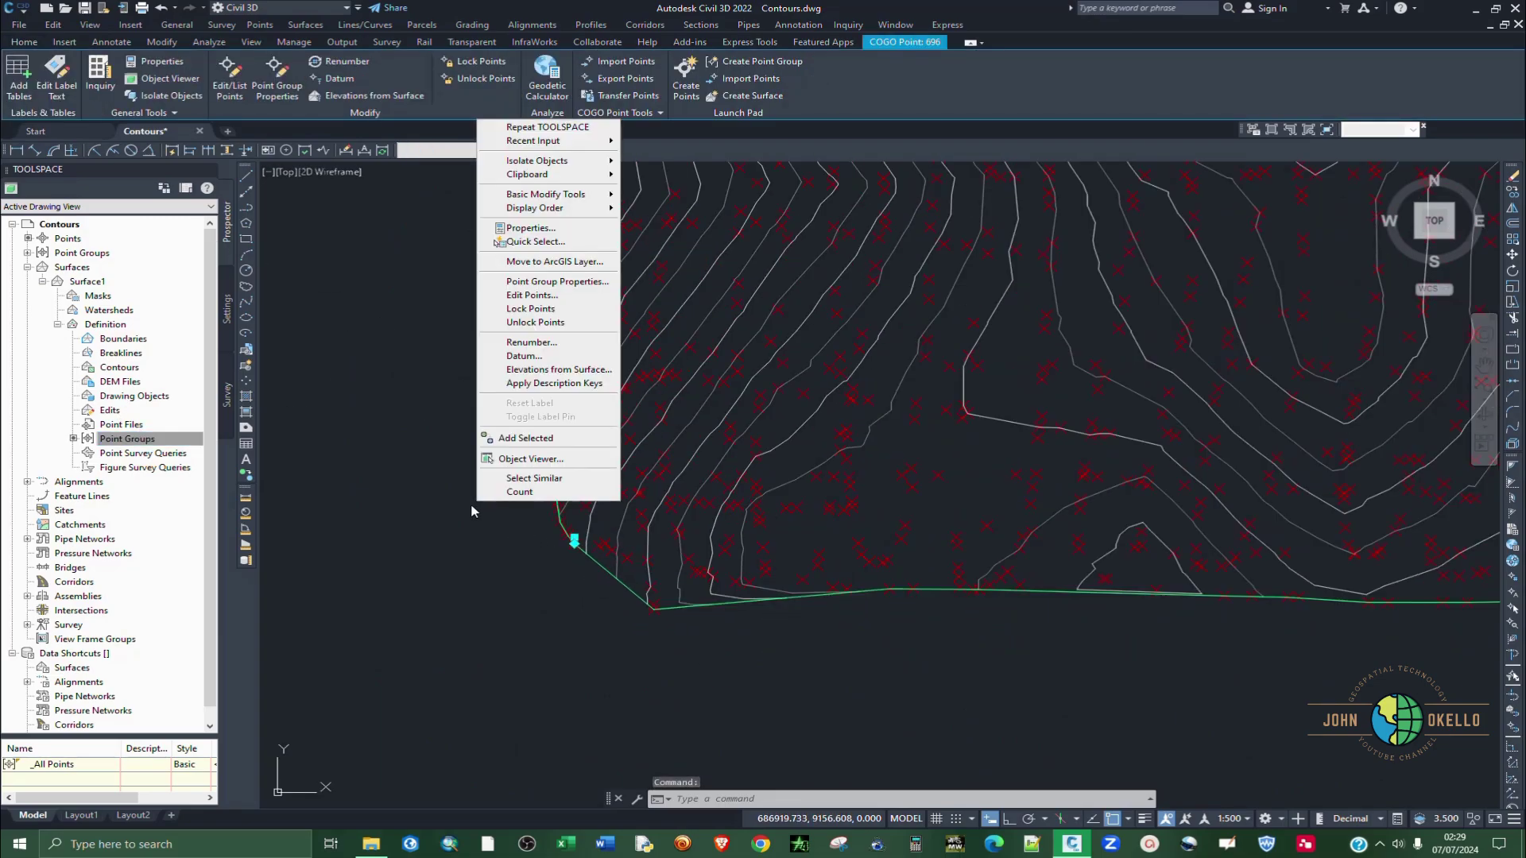
click(529, 482)
Hide the selected survey points with Isolate Objects > Hide Selected Objects.
scroll(459, 610, down, 3)
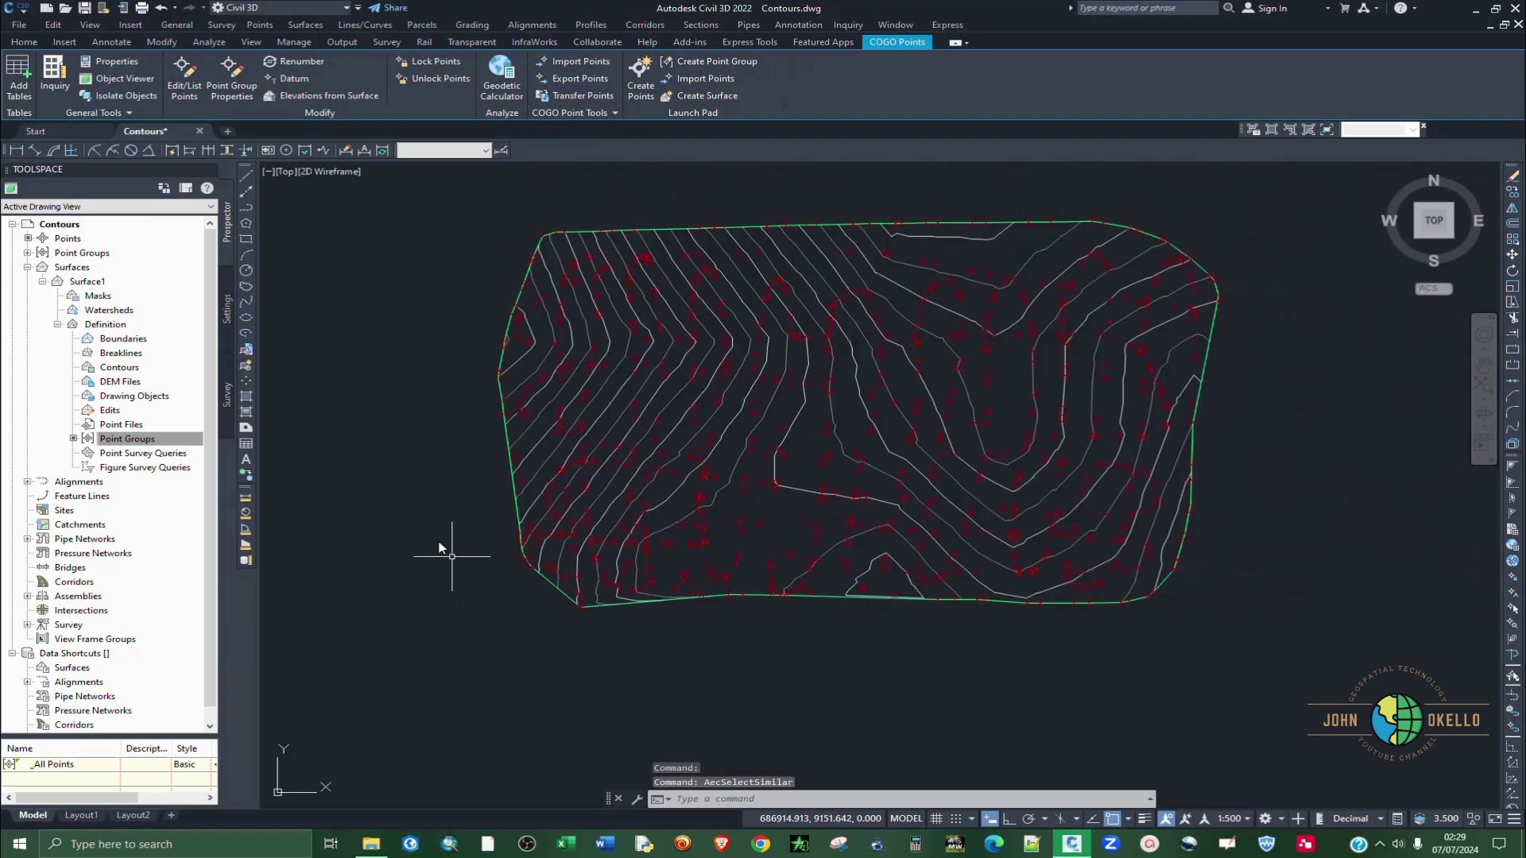
right_click(432, 542)
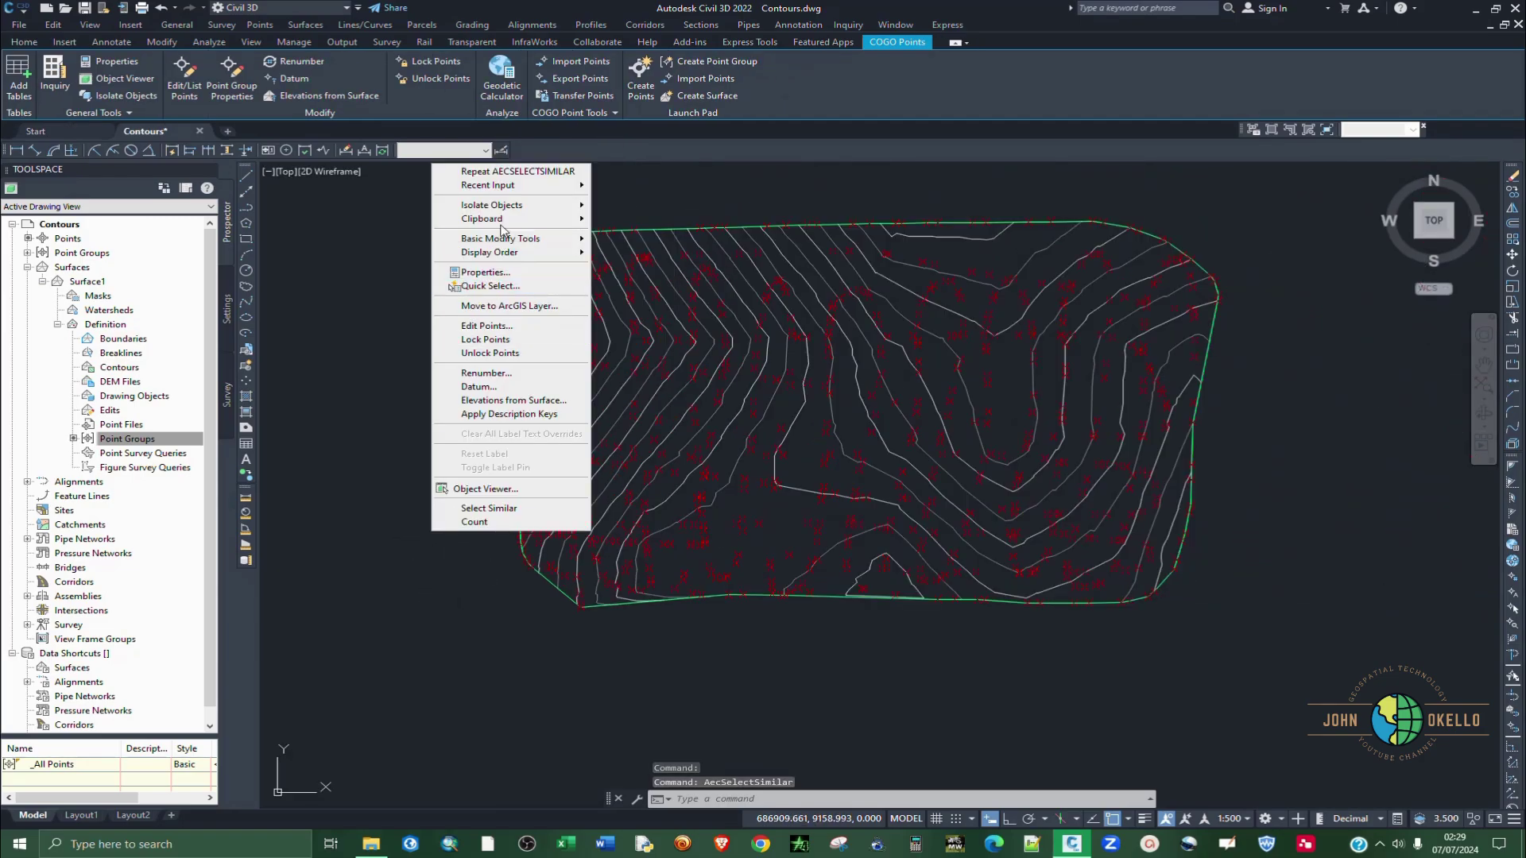
mouse_move(516, 205)
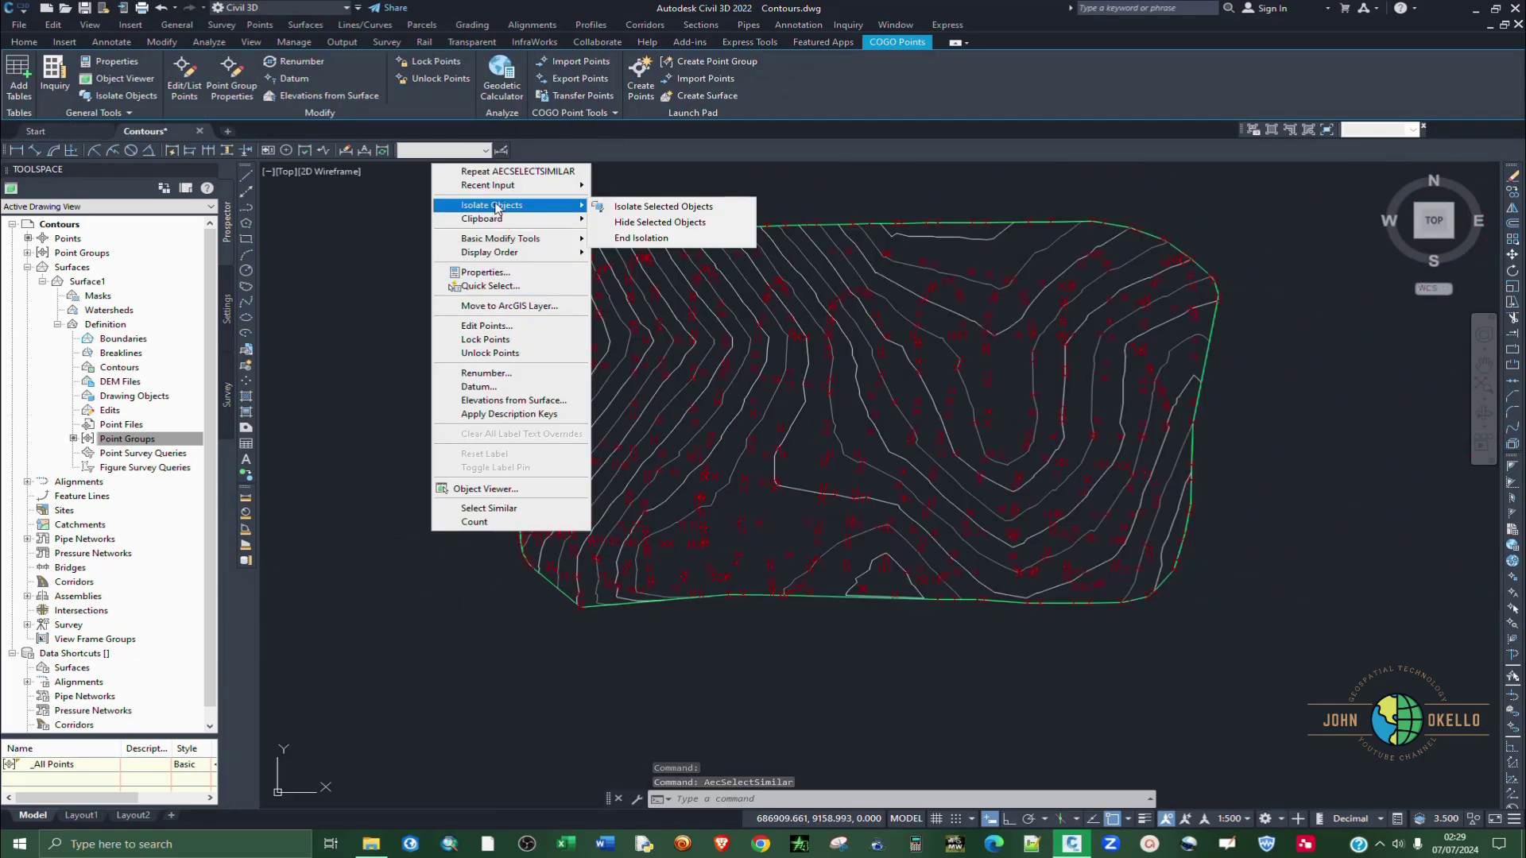
click(635, 223)
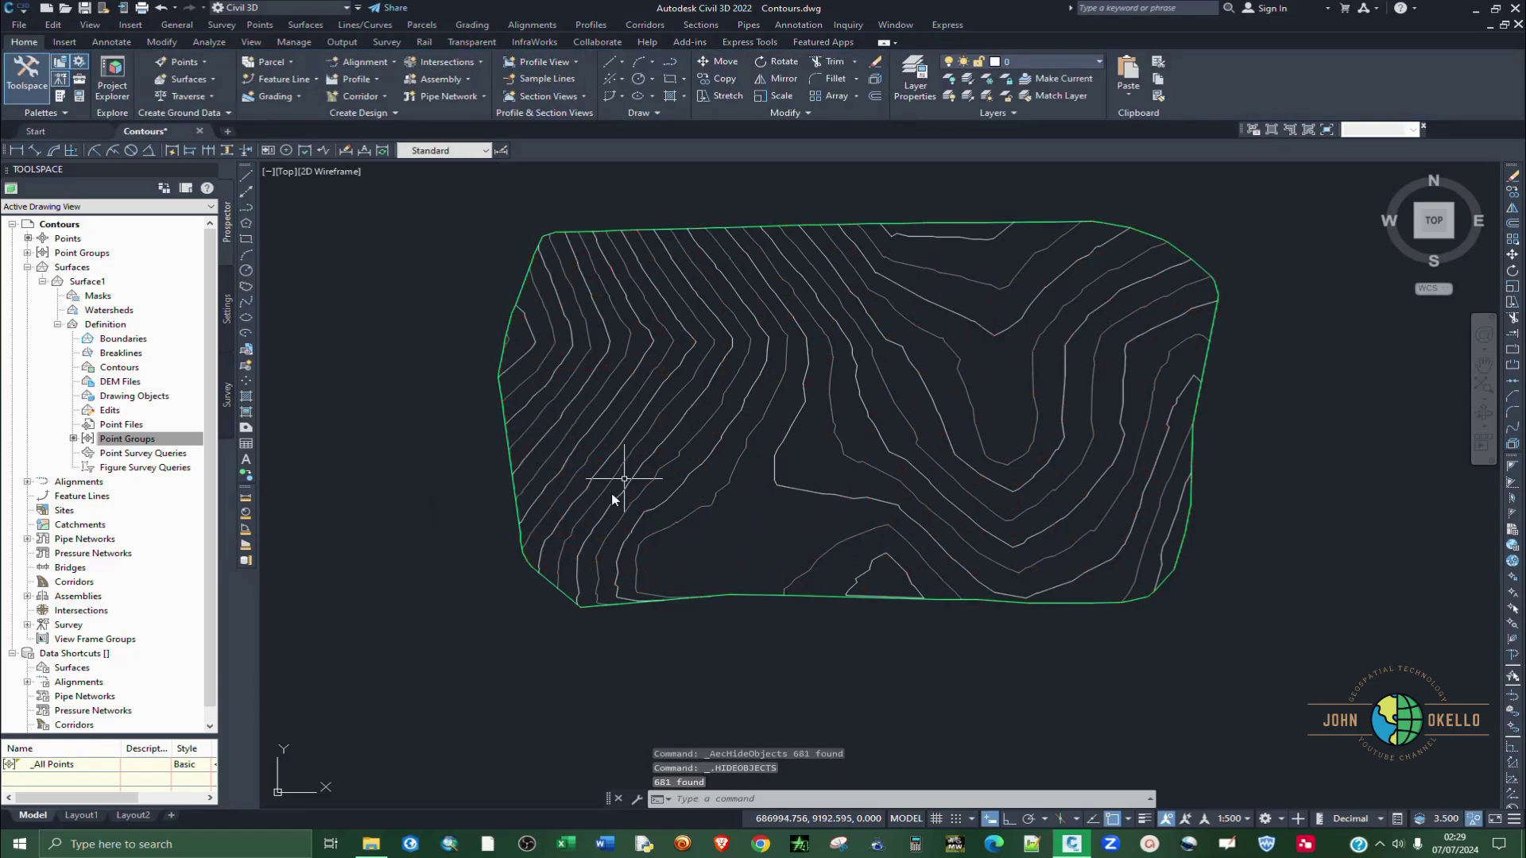
scroll(610, 502, down, 2)
scroll(741, 461, up, 2)
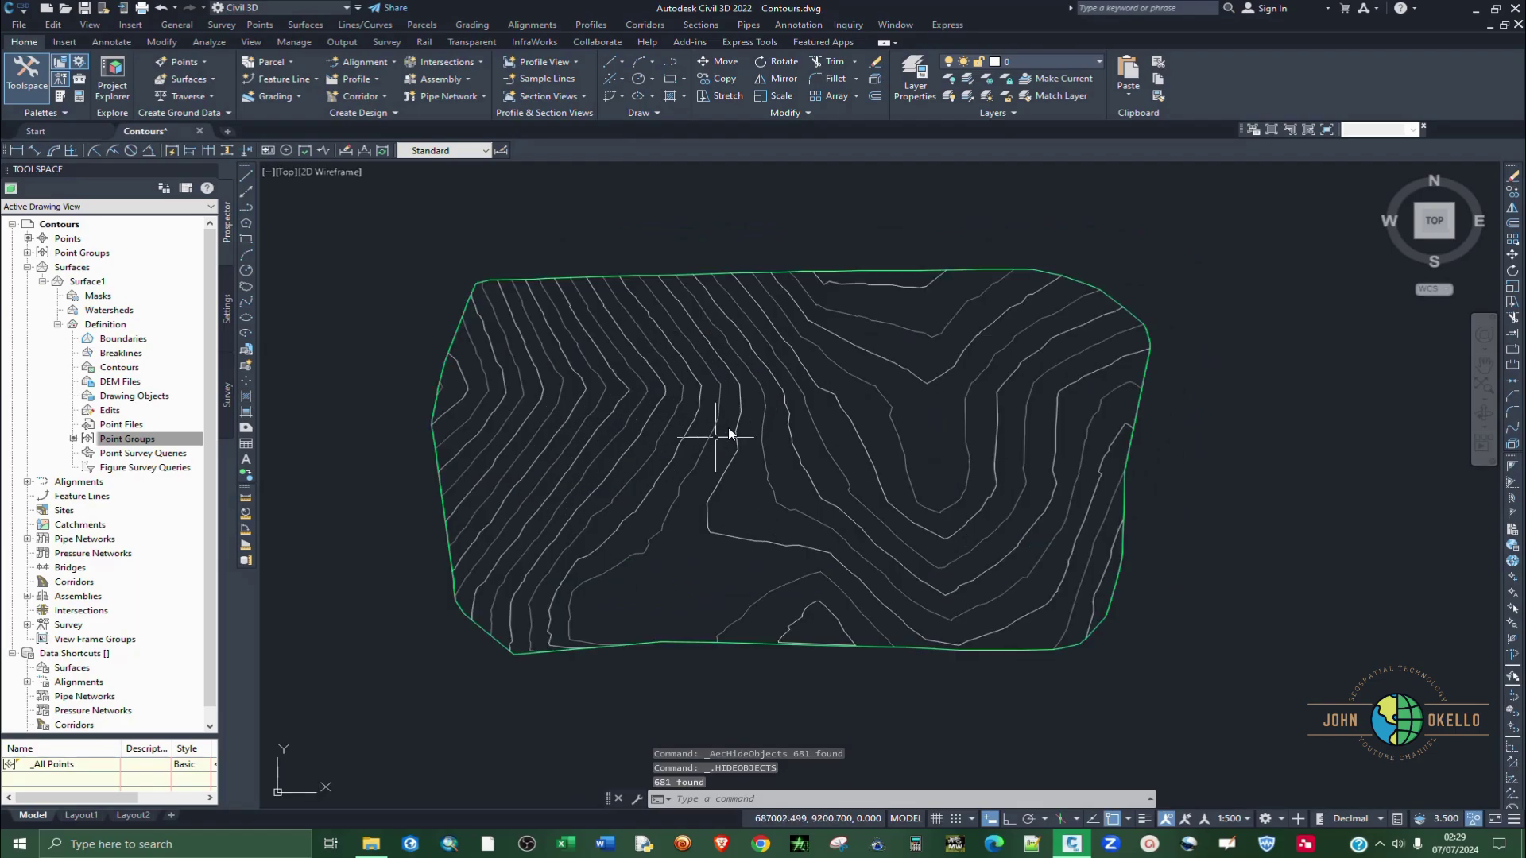
scroll(717, 534, up, 2)
scroll(681, 542, down, 2)
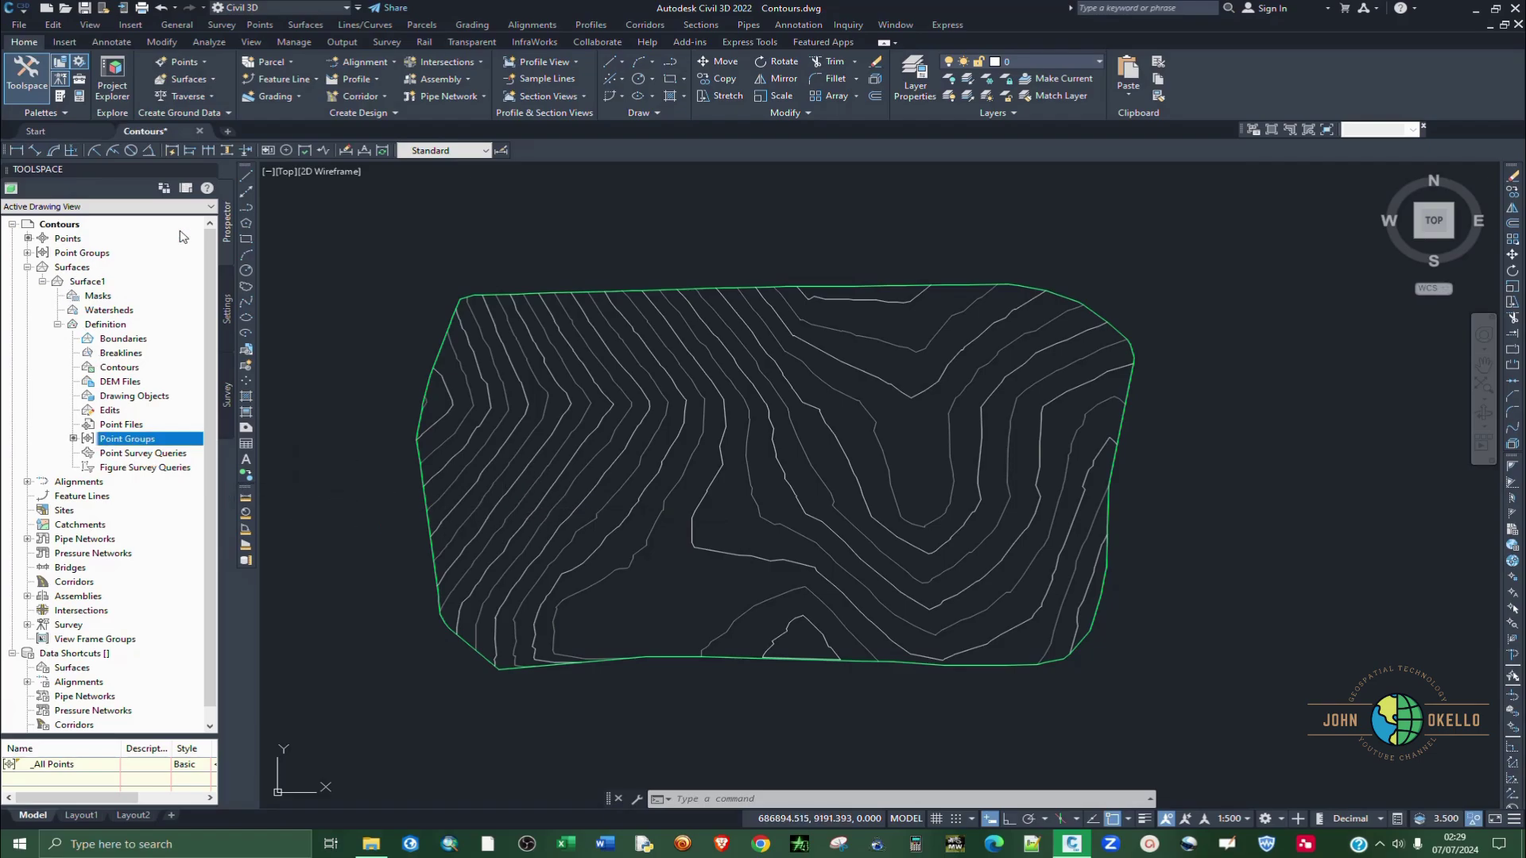
Start Smooth Surface from Surface1's Edits and set the output region to the whole Surface.
click(109, 410)
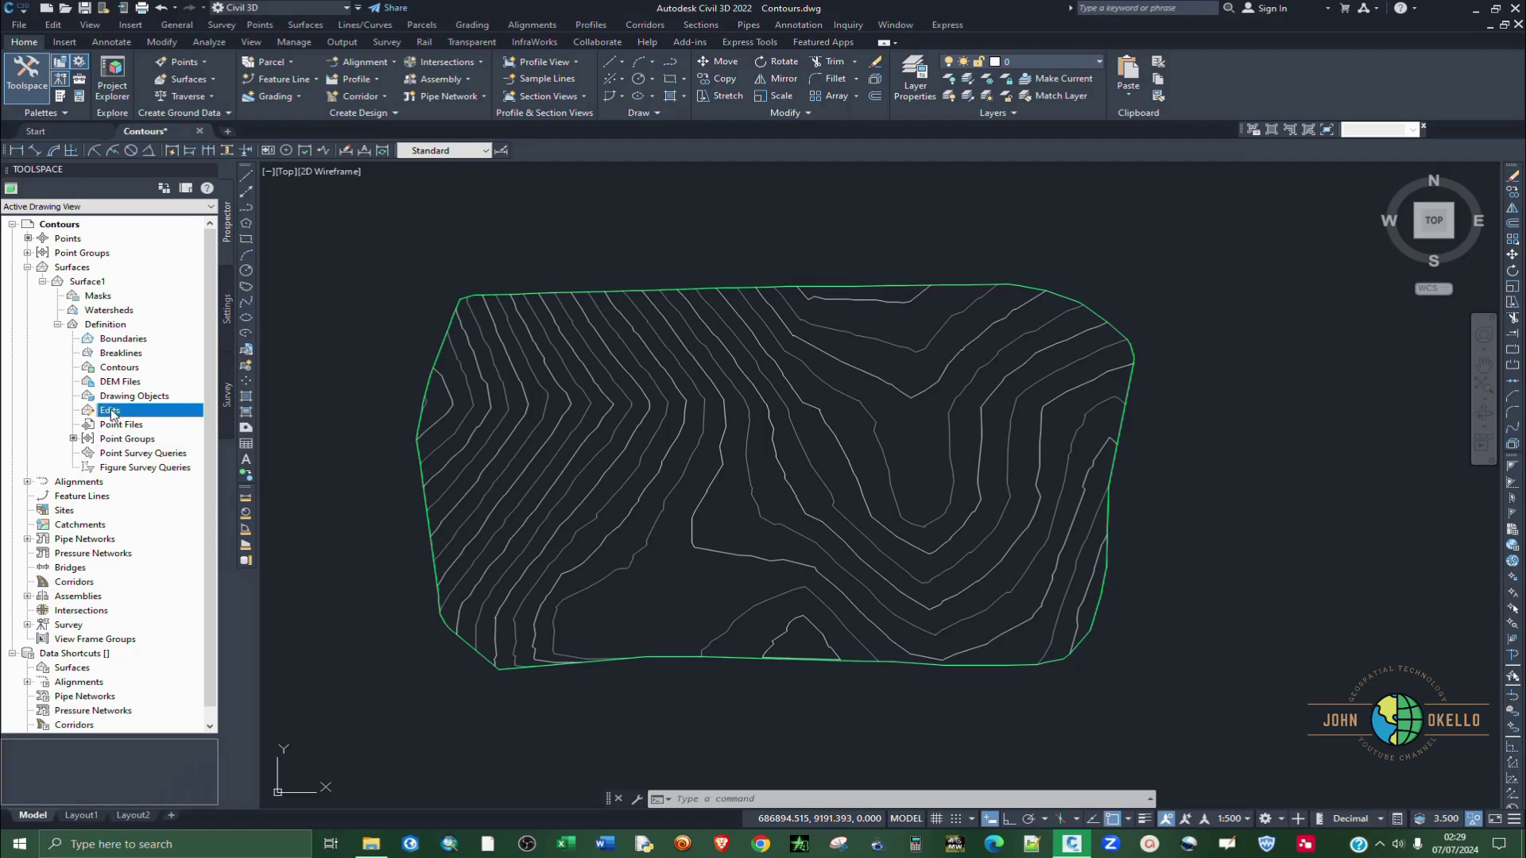
right_click(118, 411)
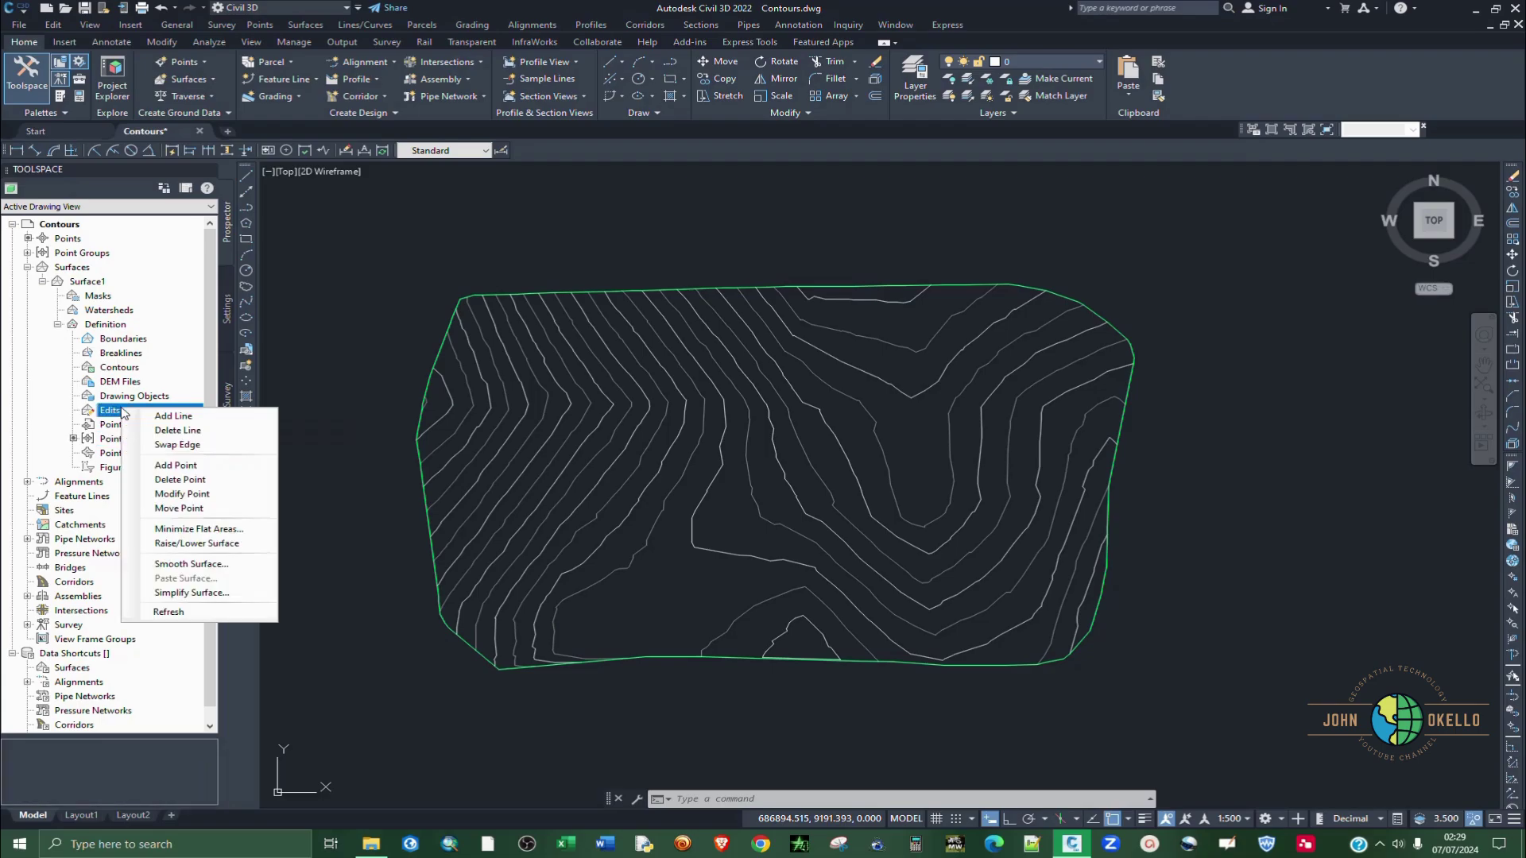
click(191, 565)
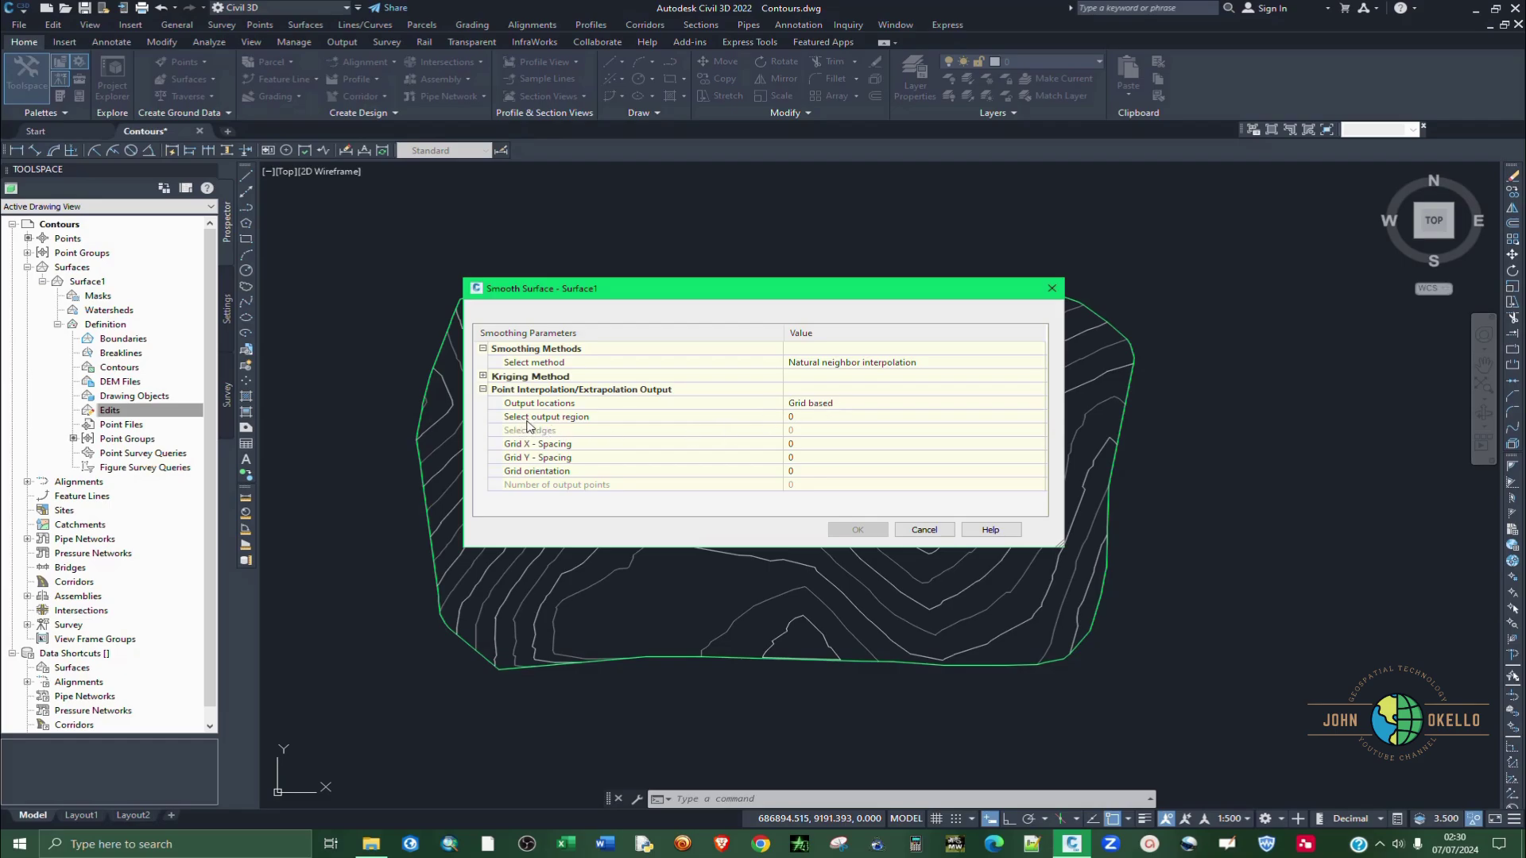
click(804, 416)
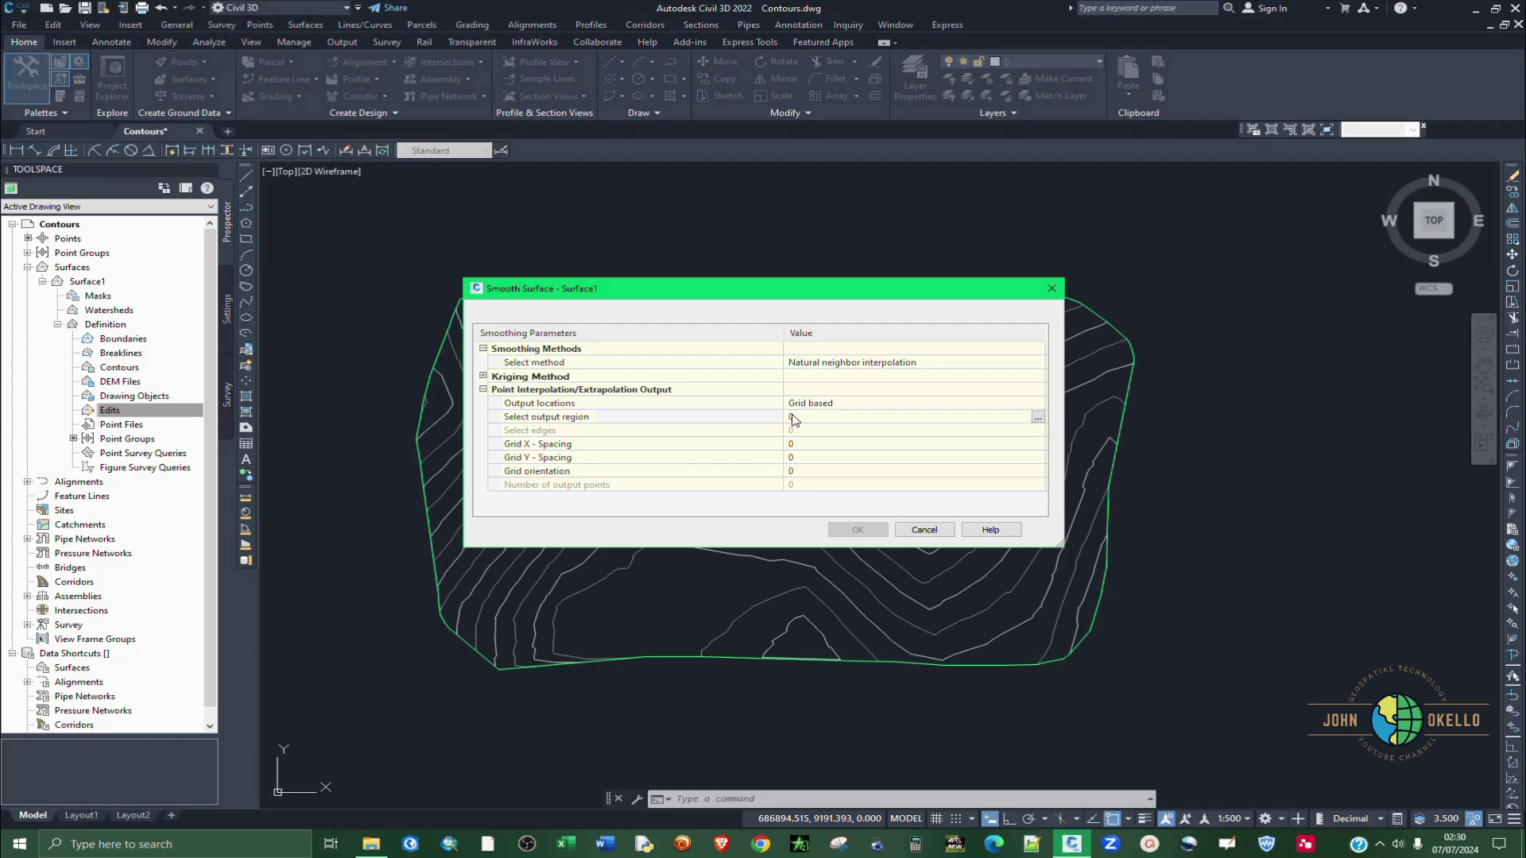
click(1038, 417)
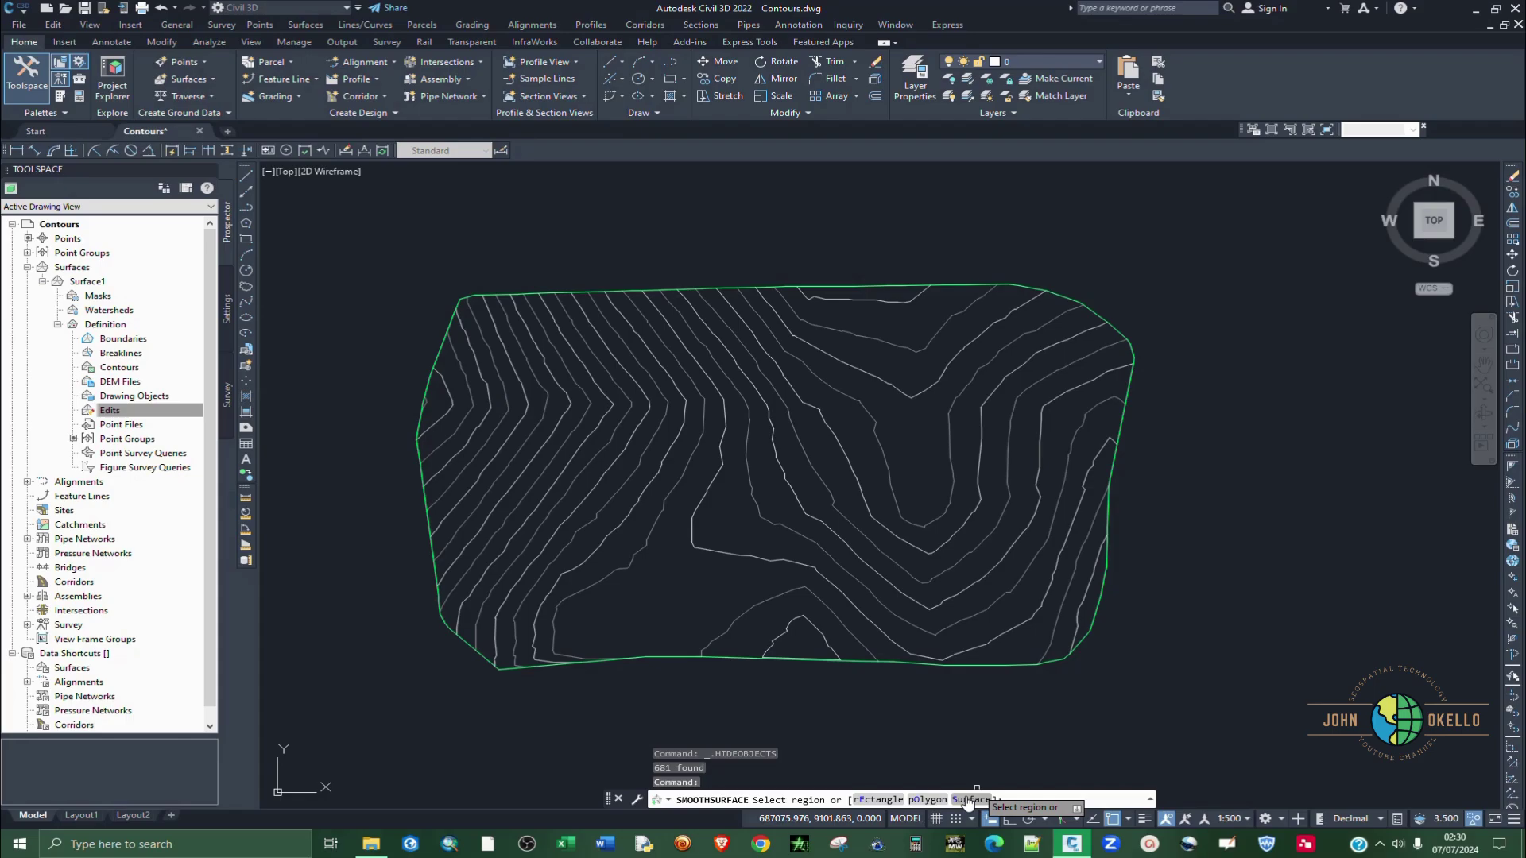
click(968, 801)
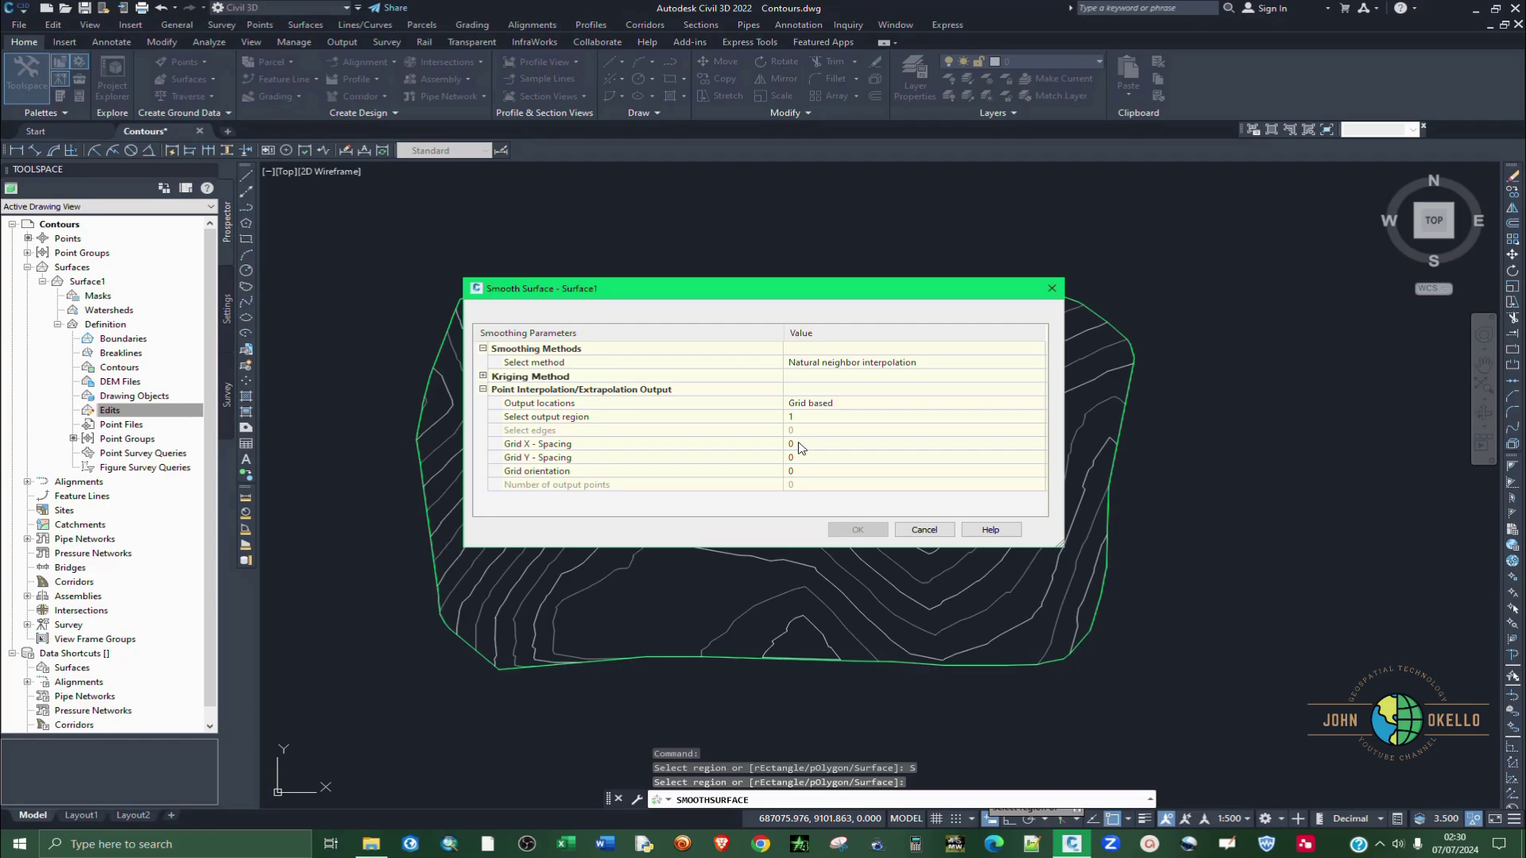
Set Grid X and Grid Y spacing to 0.1 and run the smoothing of Surface1.
click(799, 446)
click(810, 460)
key(BackSpace)
key(Return)
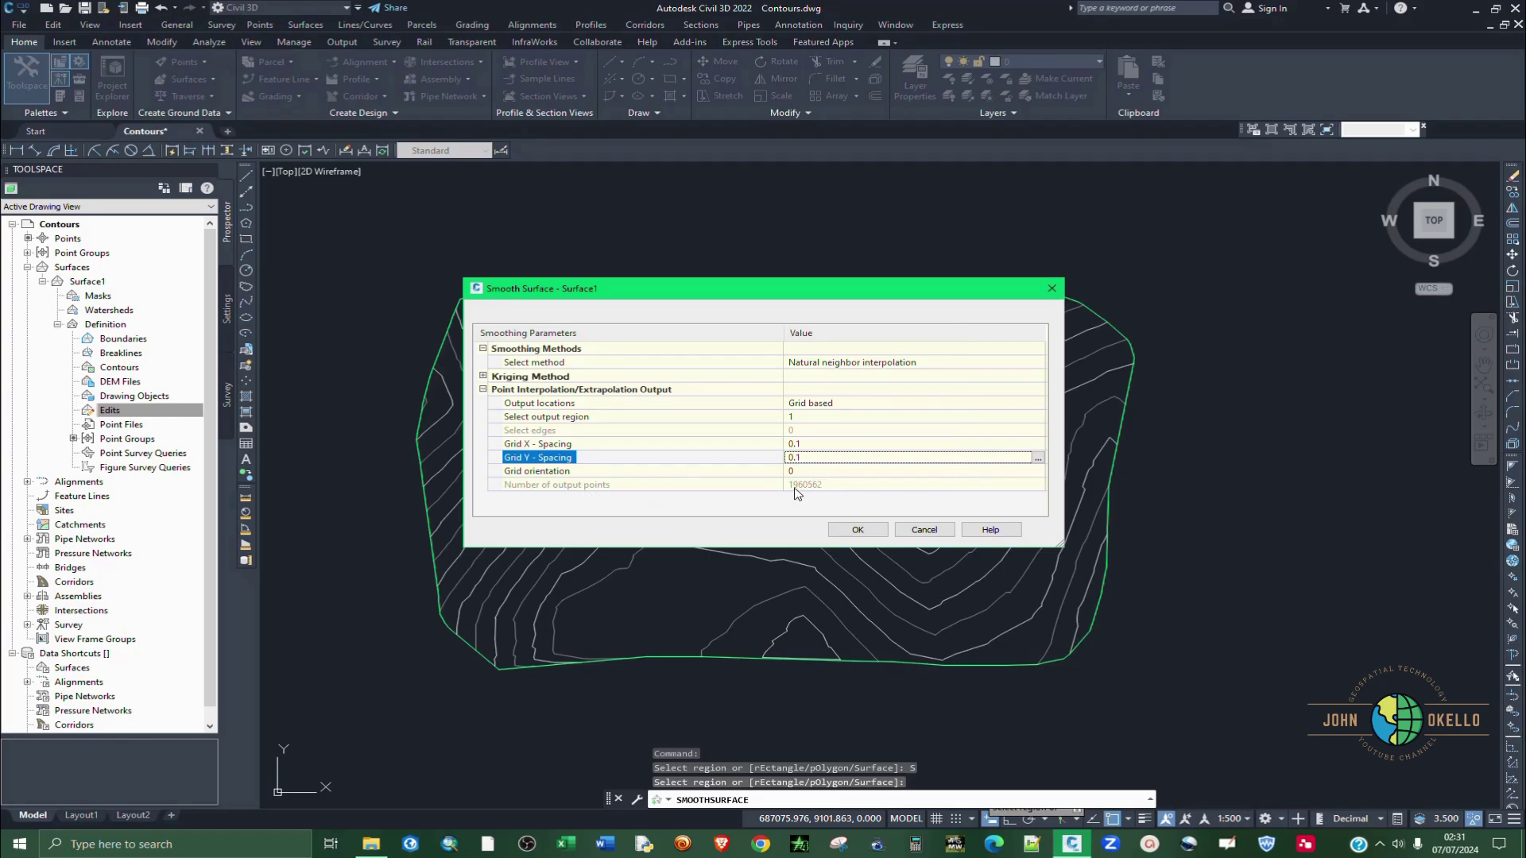
click(836, 530)
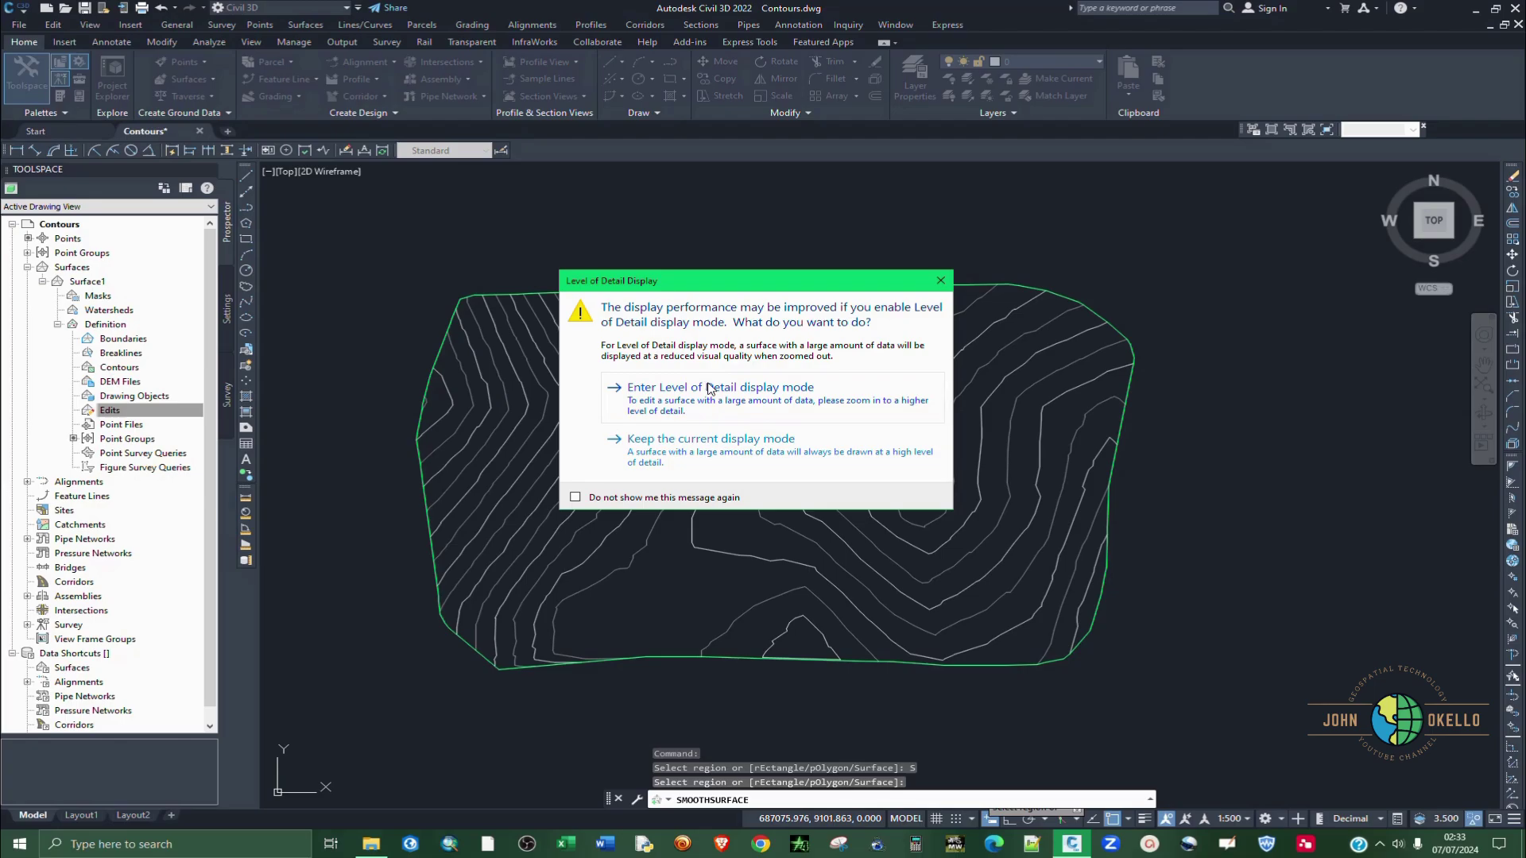
Close the Level of Detail Display prompt and zoom to inspect the smoothed contours.
click(940, 283)
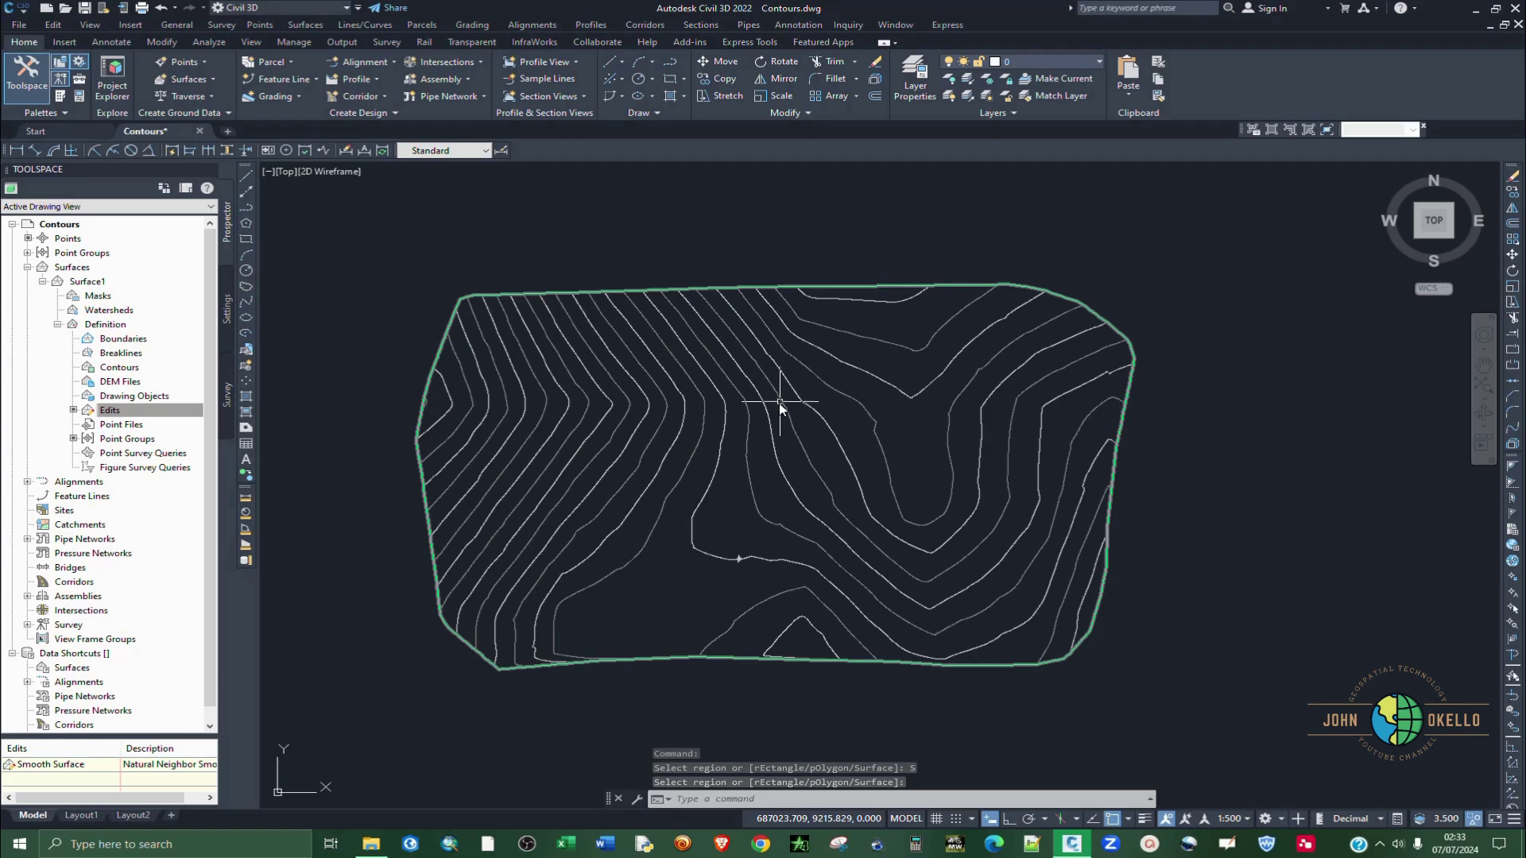
scroll(727, 525, up, 5)
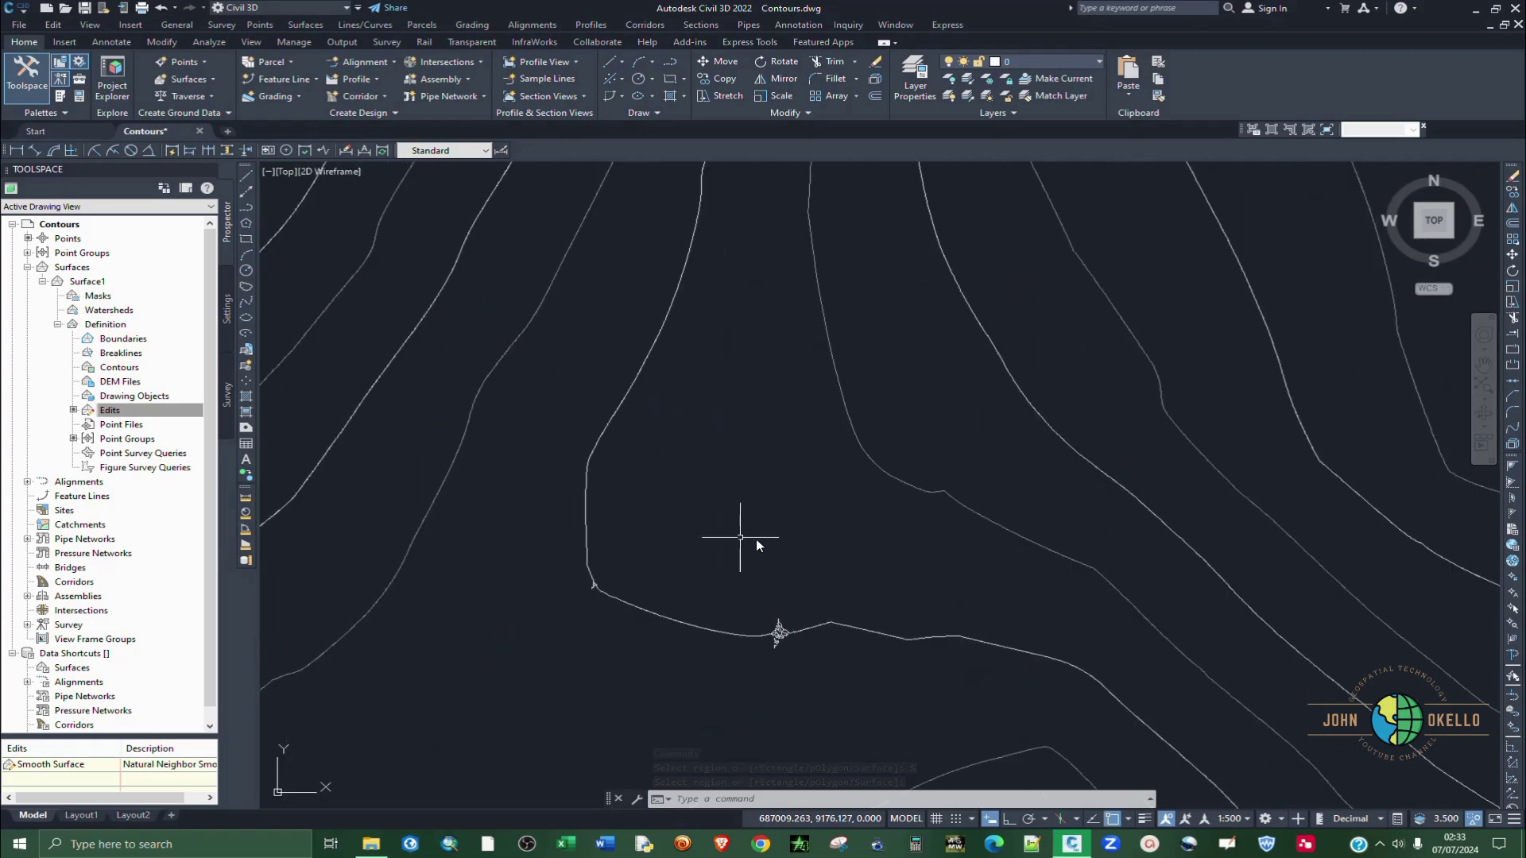
scroll(783, 576, down, 3)
scroll(641, 510, down, 3)
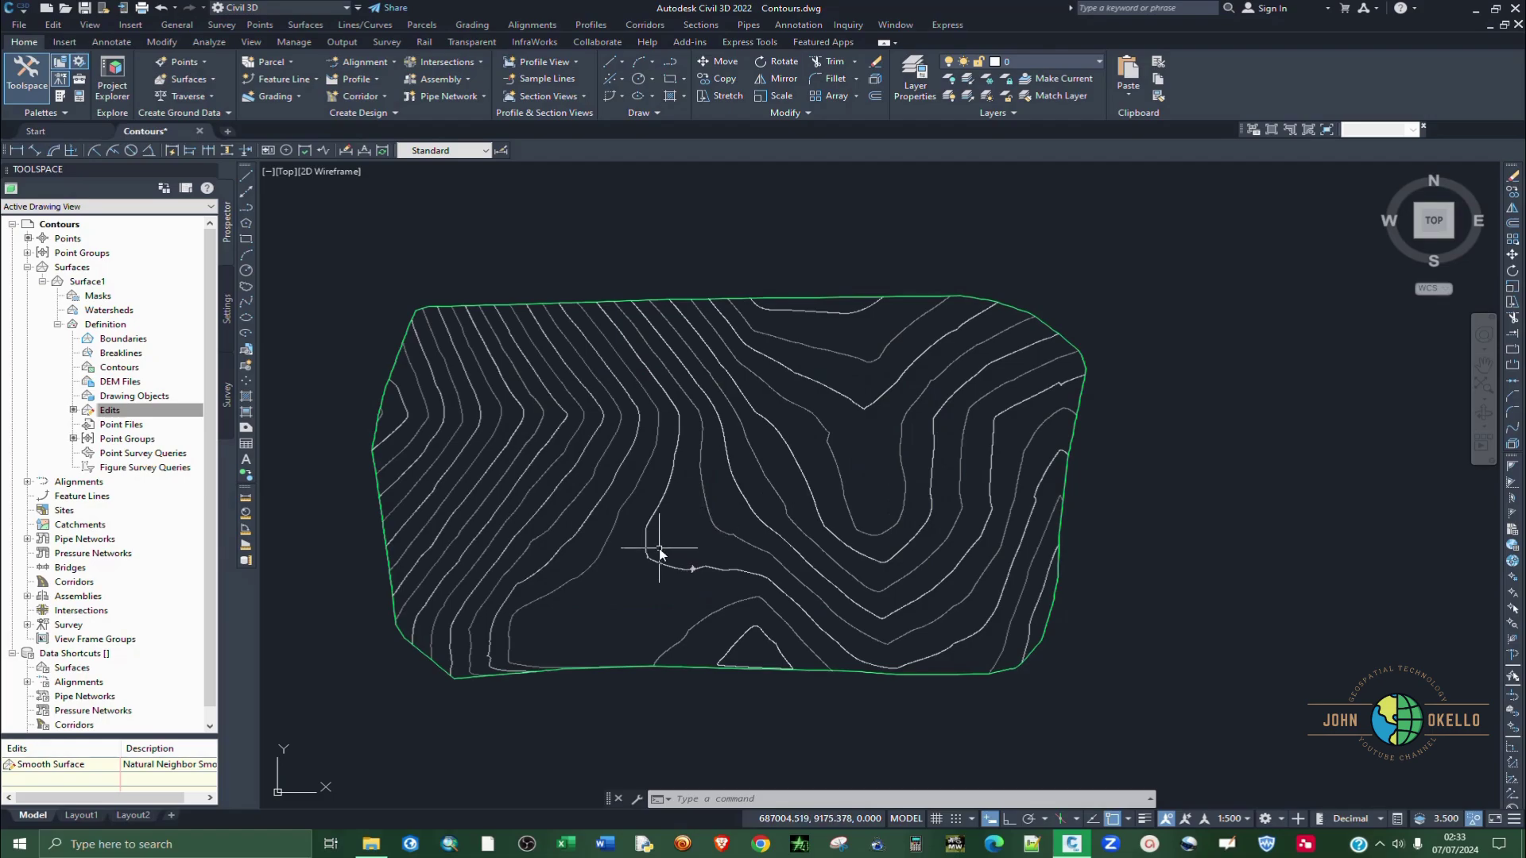
scroll(511, 521, up, 2)
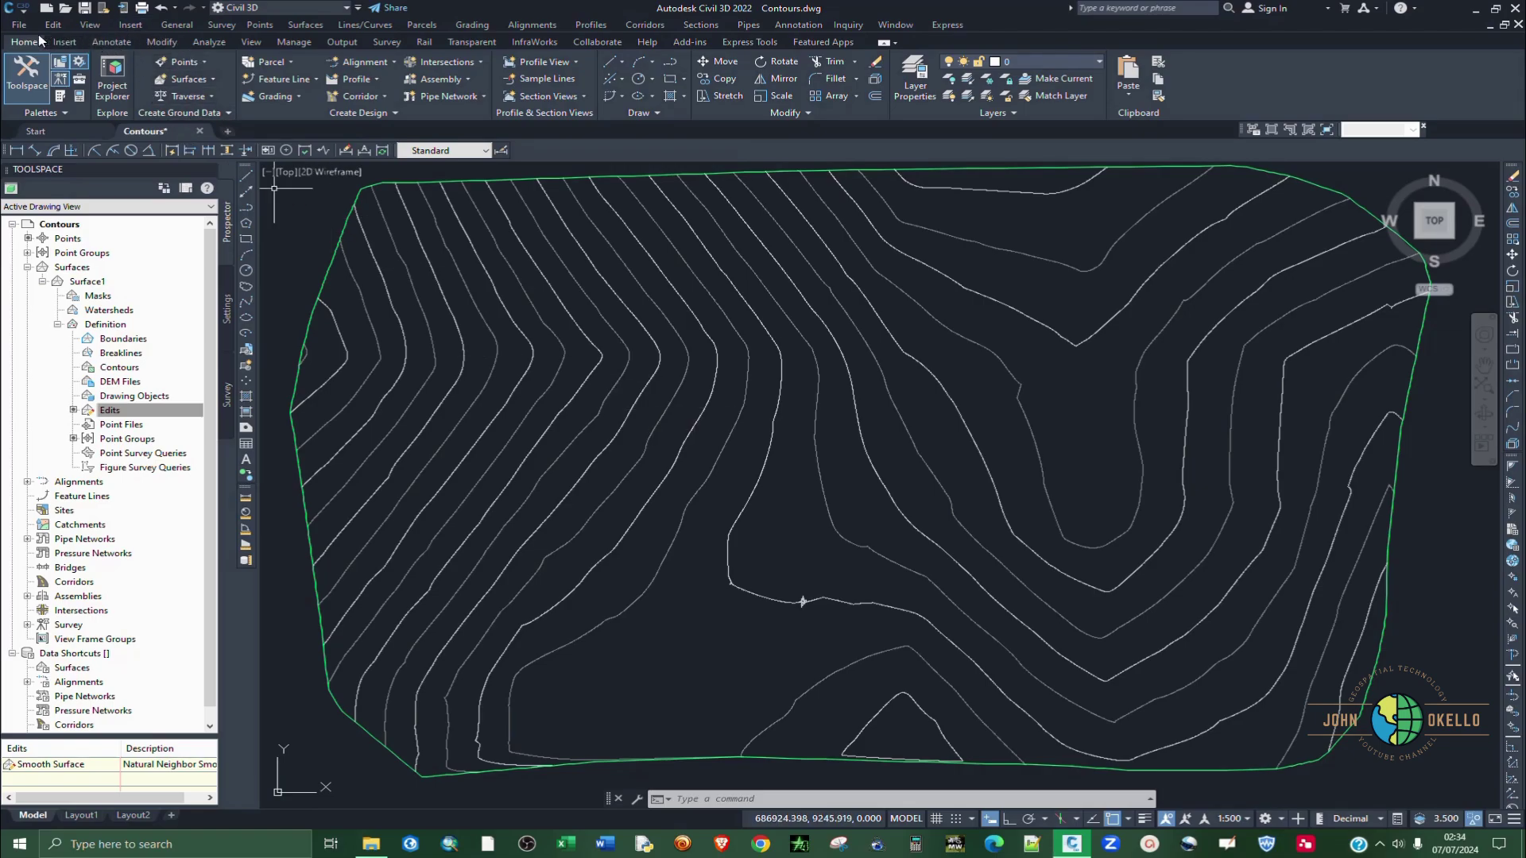
Open Add Surface Labels from the Annotate tab and set Label type to Contour - Single.
click(101, 40)
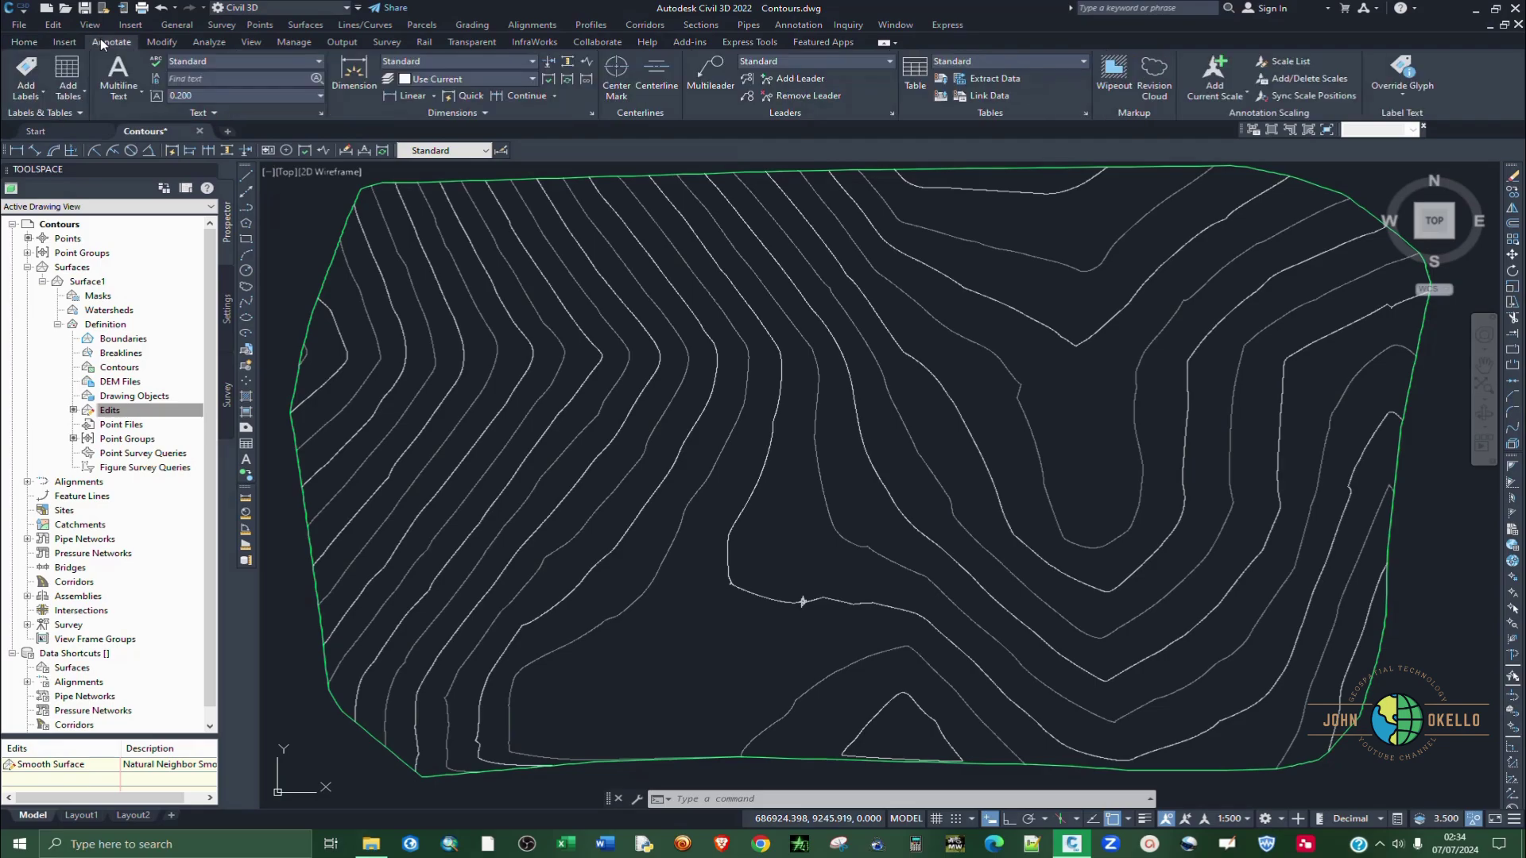
click(39, 94)
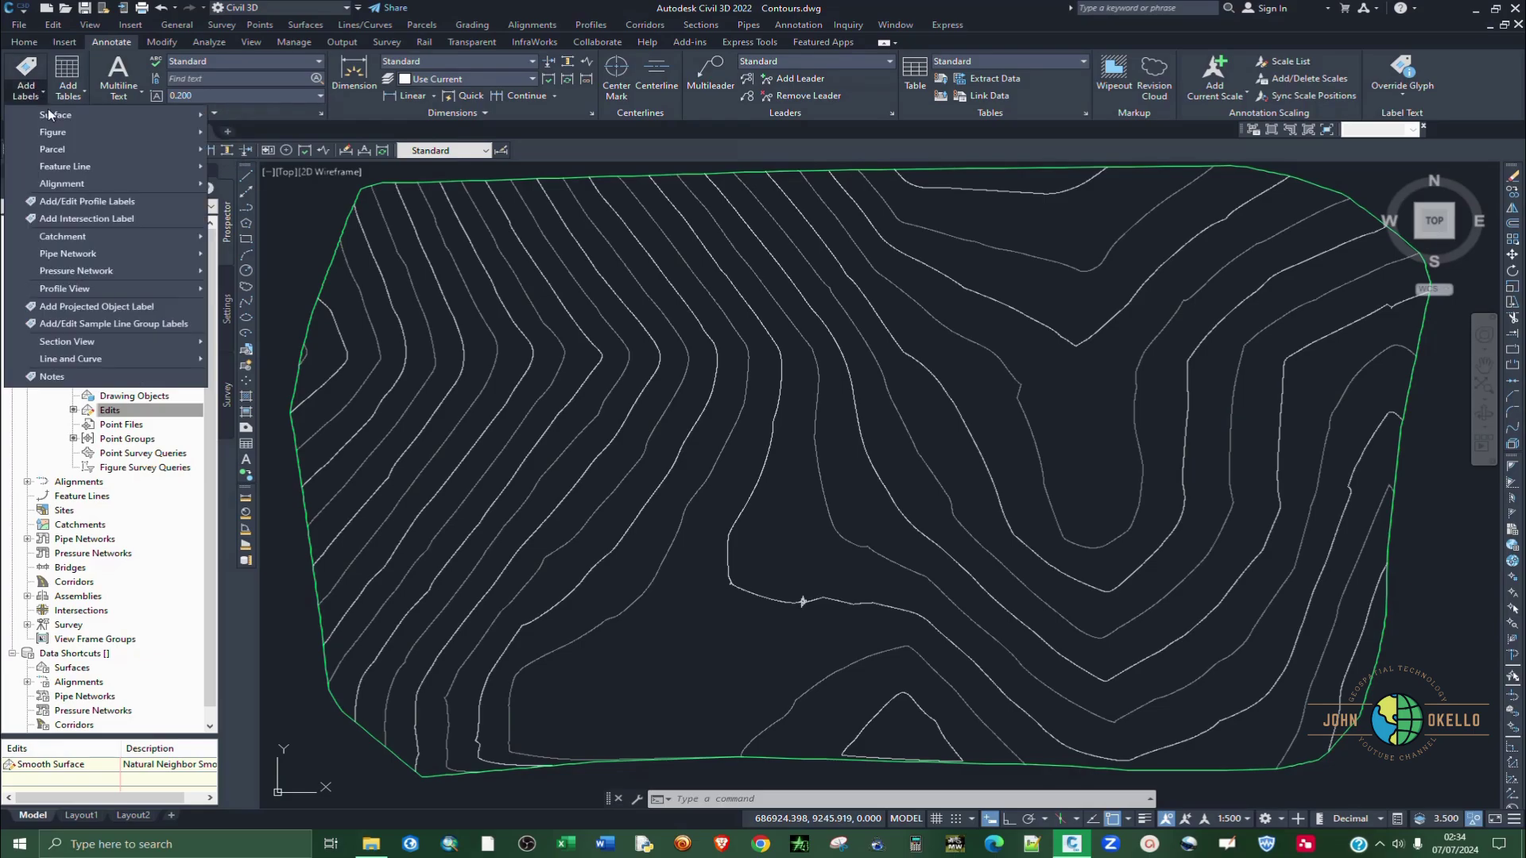
mouse_move(174, 116)
click(263, 118)
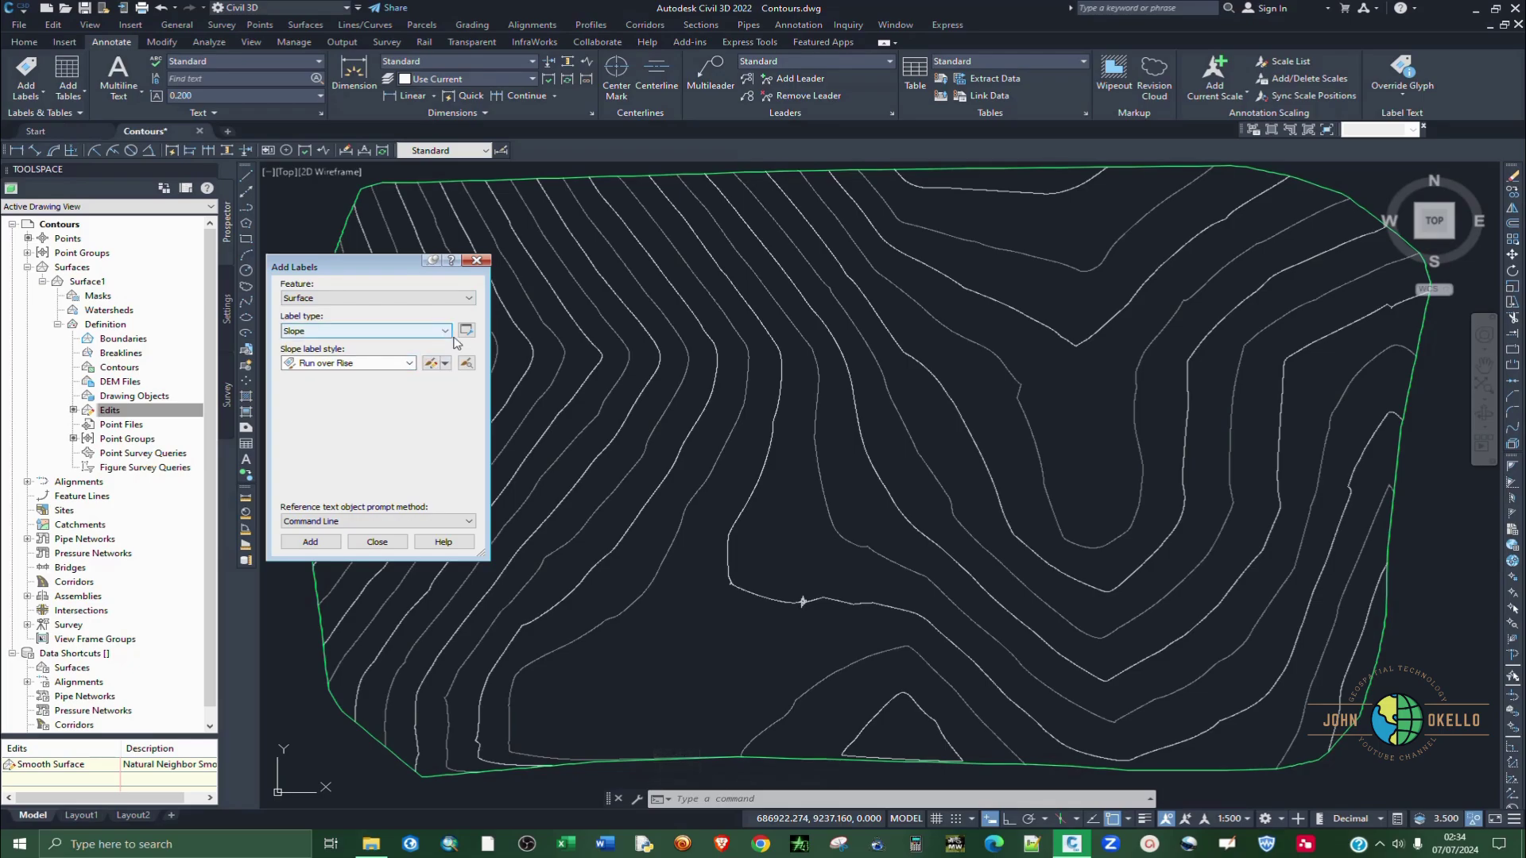
click(444, 332)
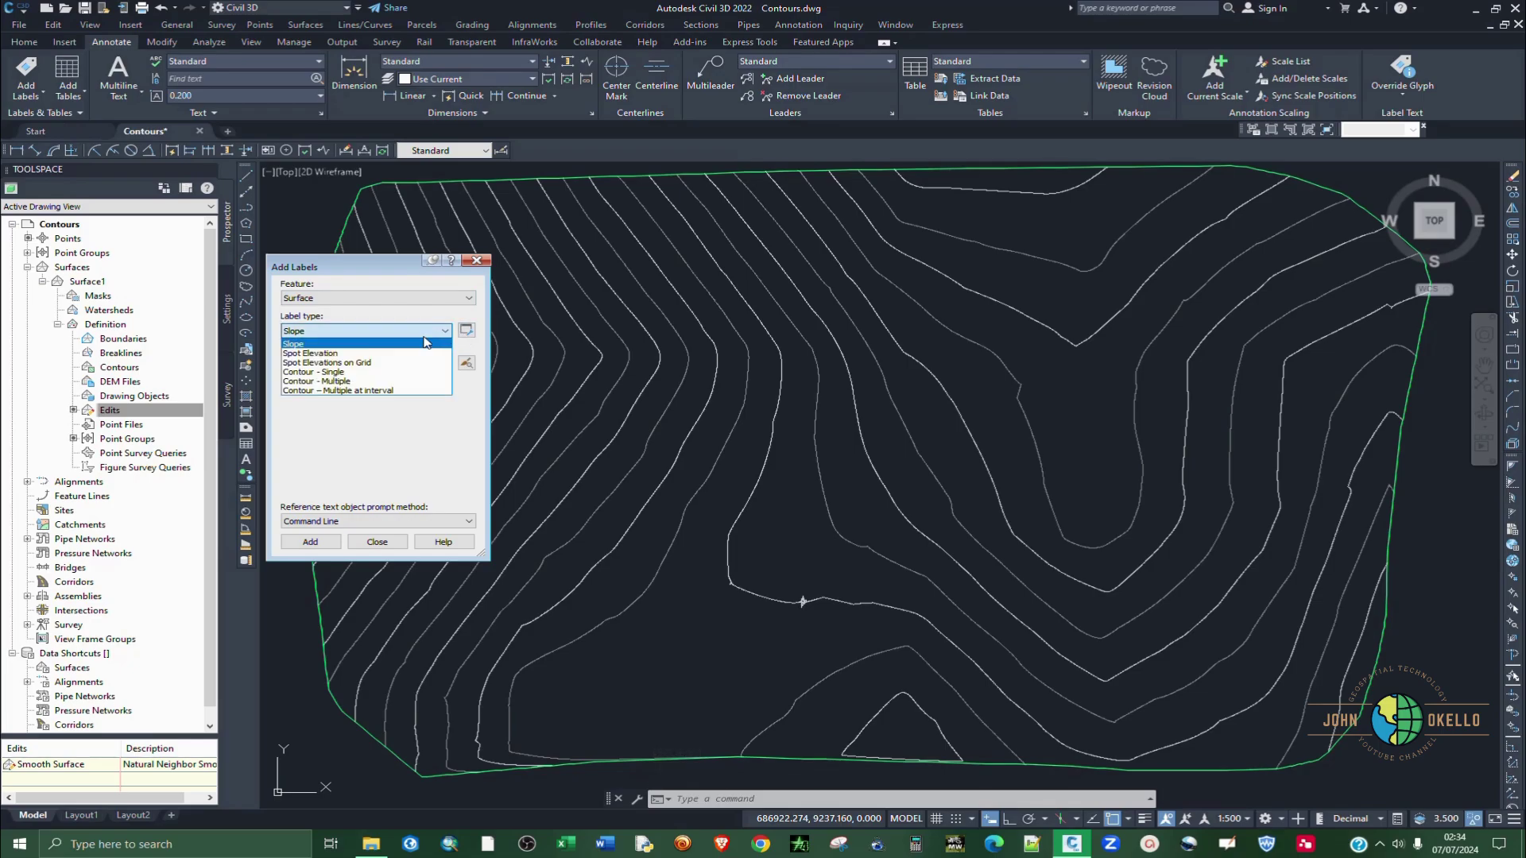
click(333, 373)
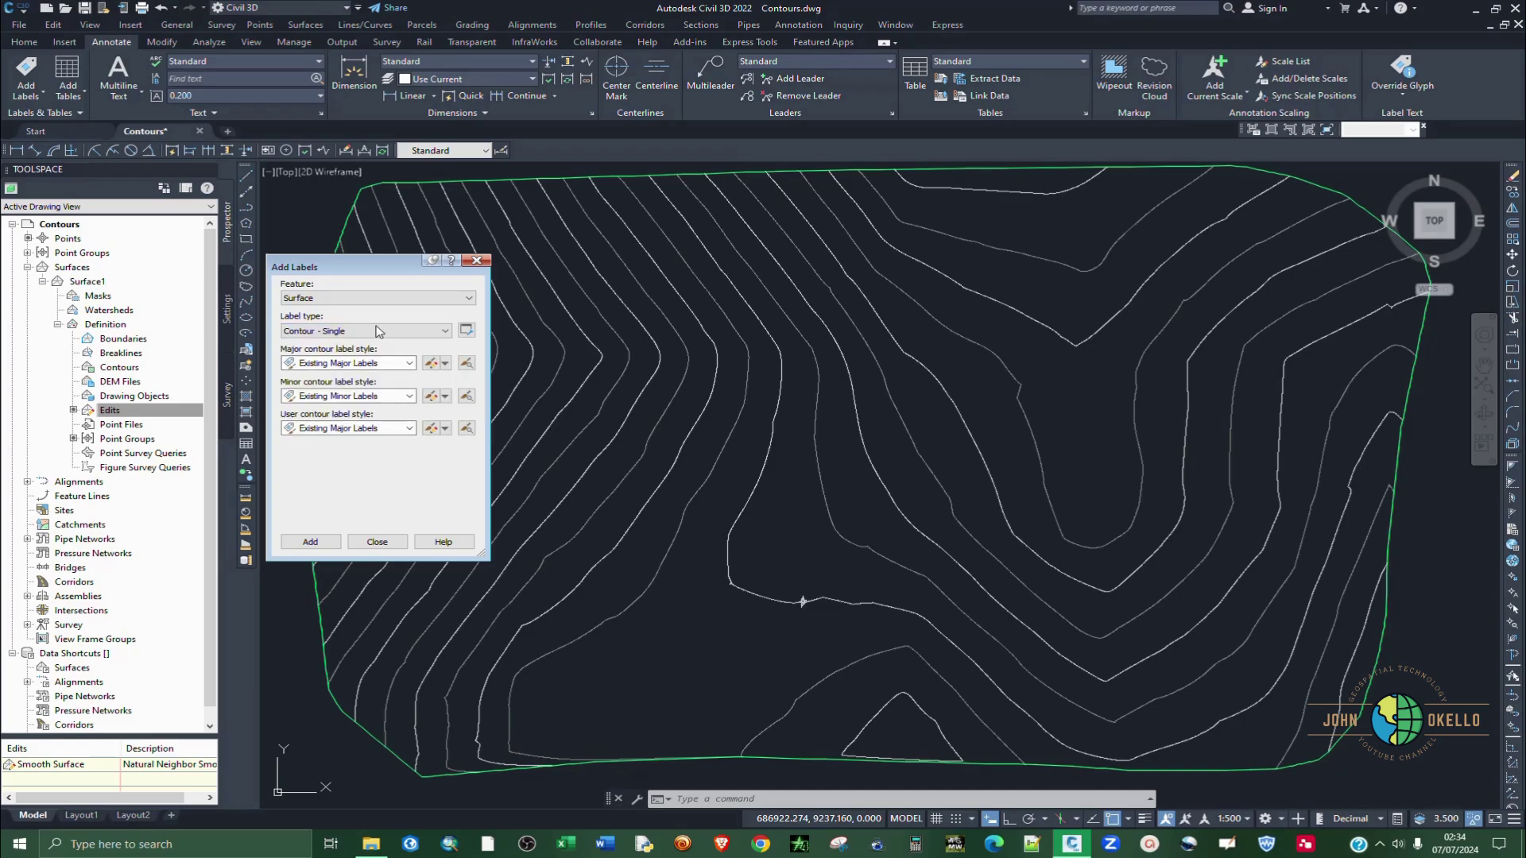
Copy the major contour label style as 'Existing Major Labels - PAC', then open a copy for editing.
click(446, 365)
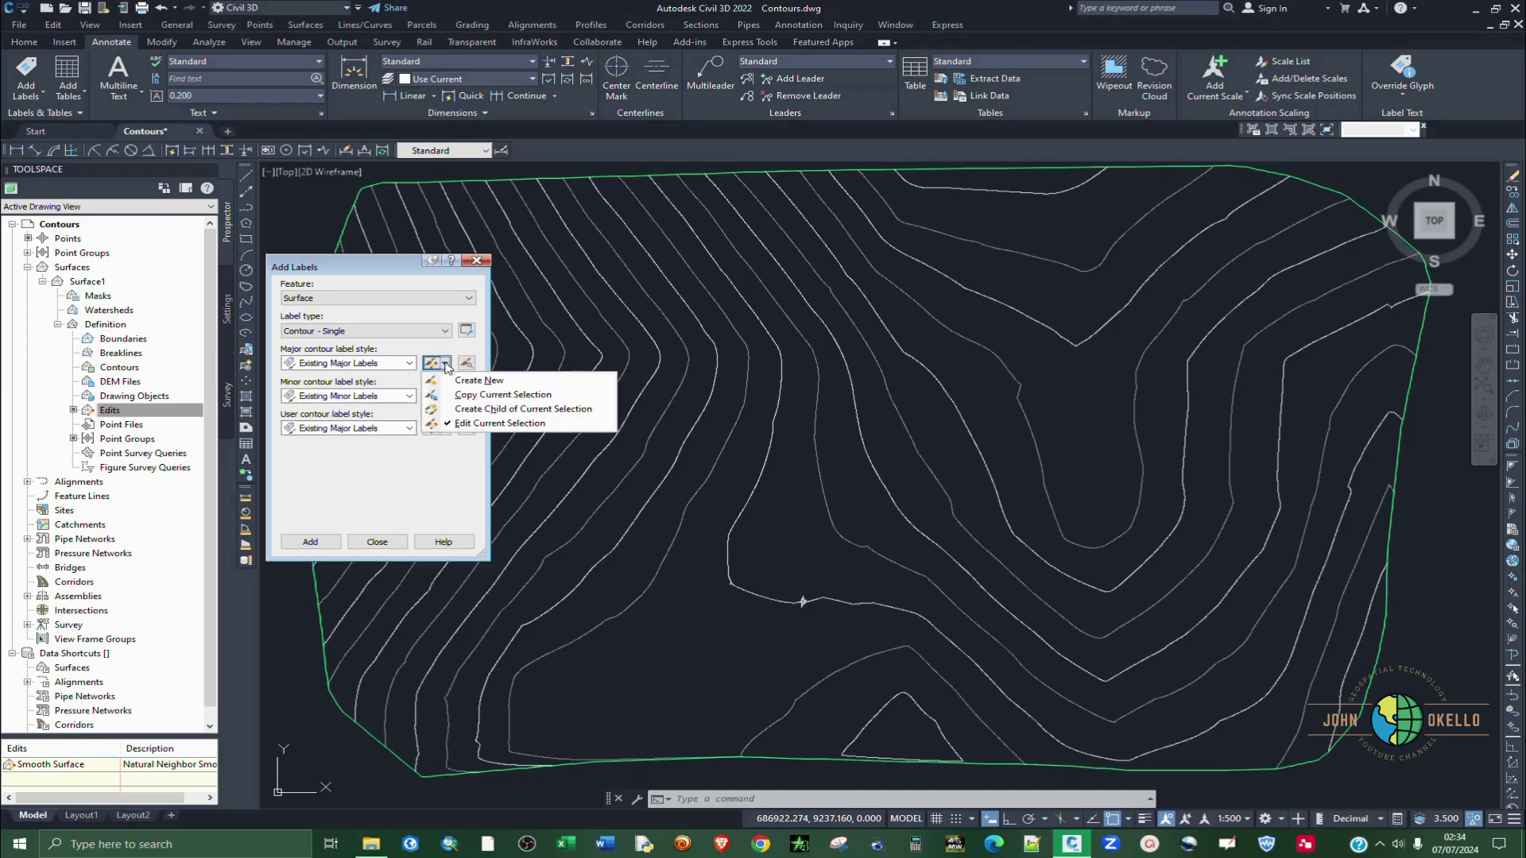
click(486, 396)
click(650, 310)
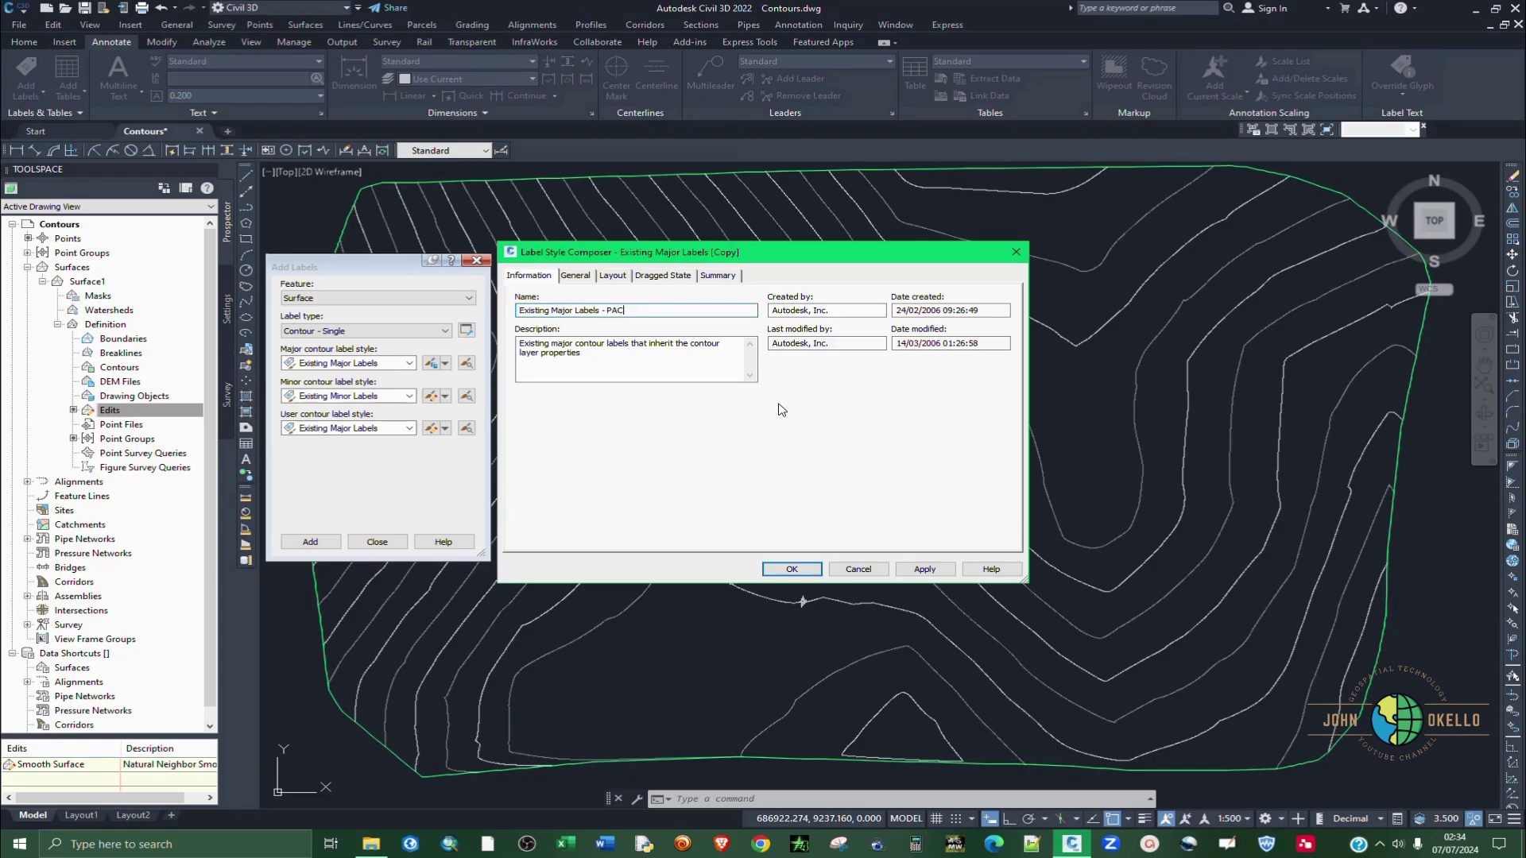
click(924, 569)
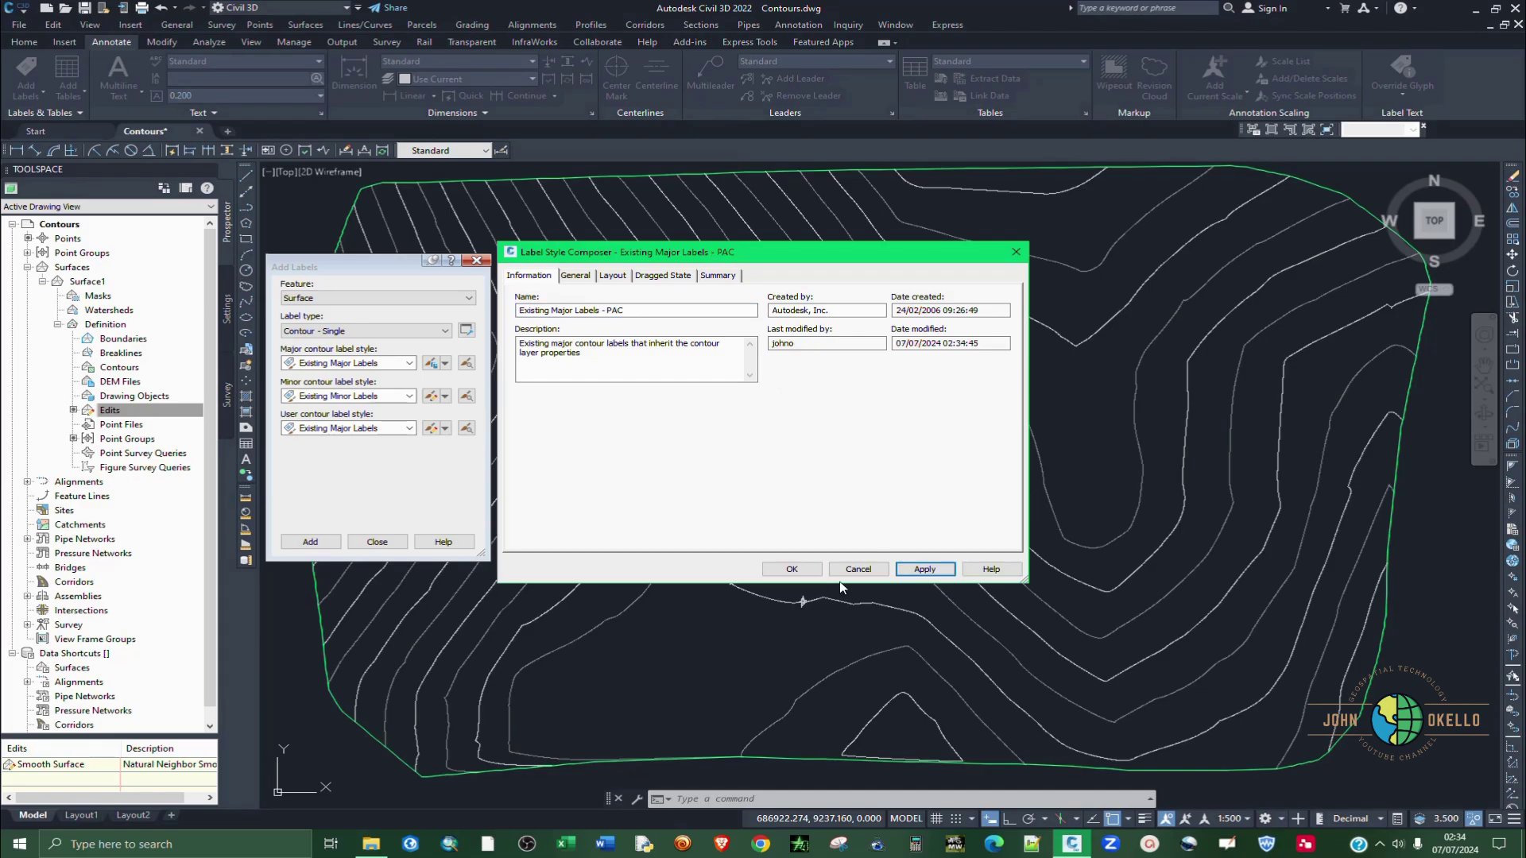
click(791, 568)
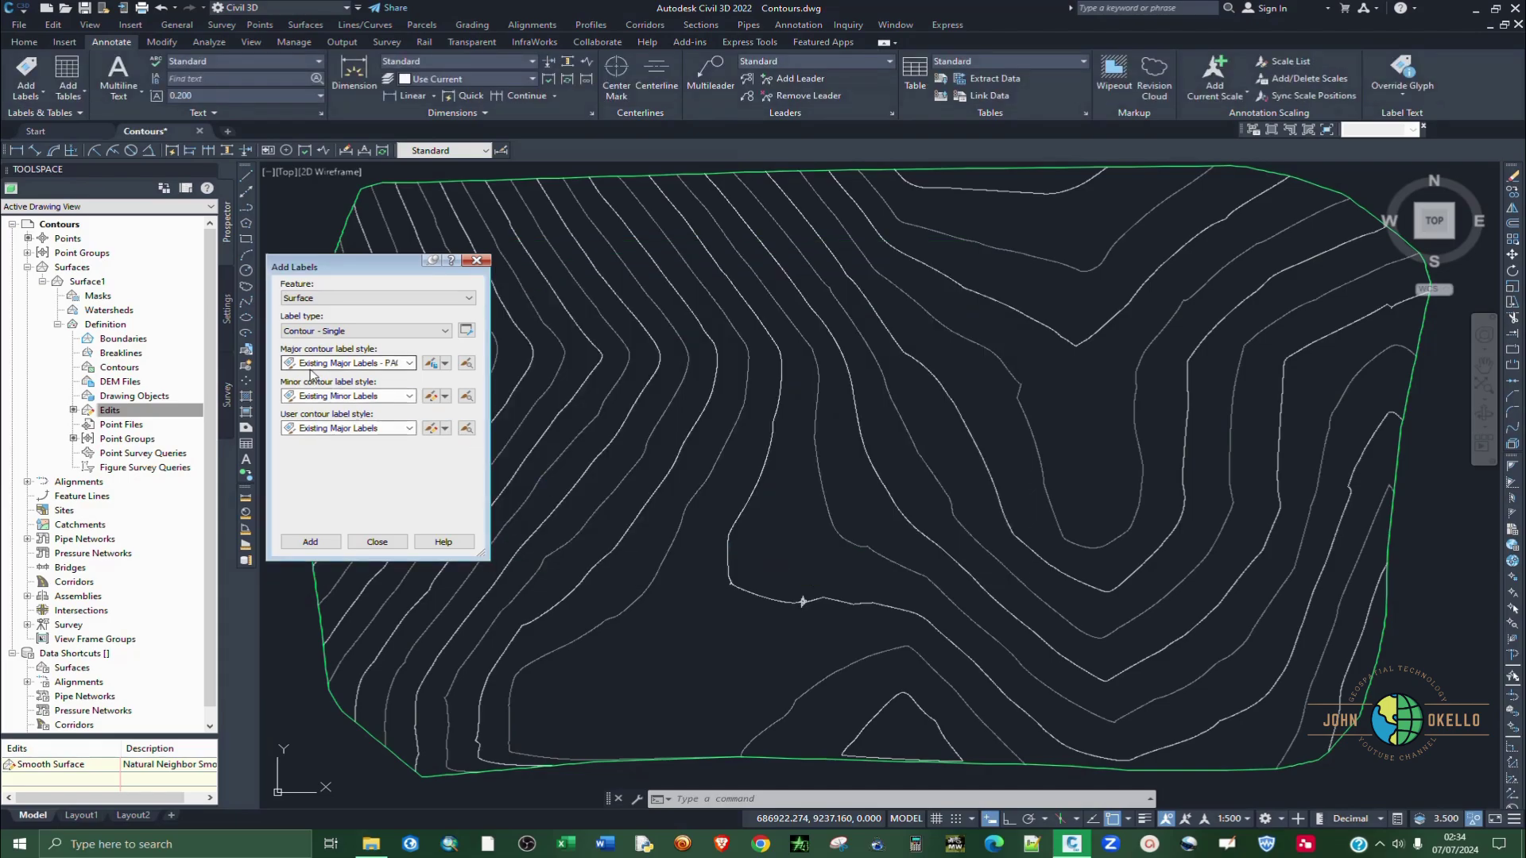
click(430, 364)
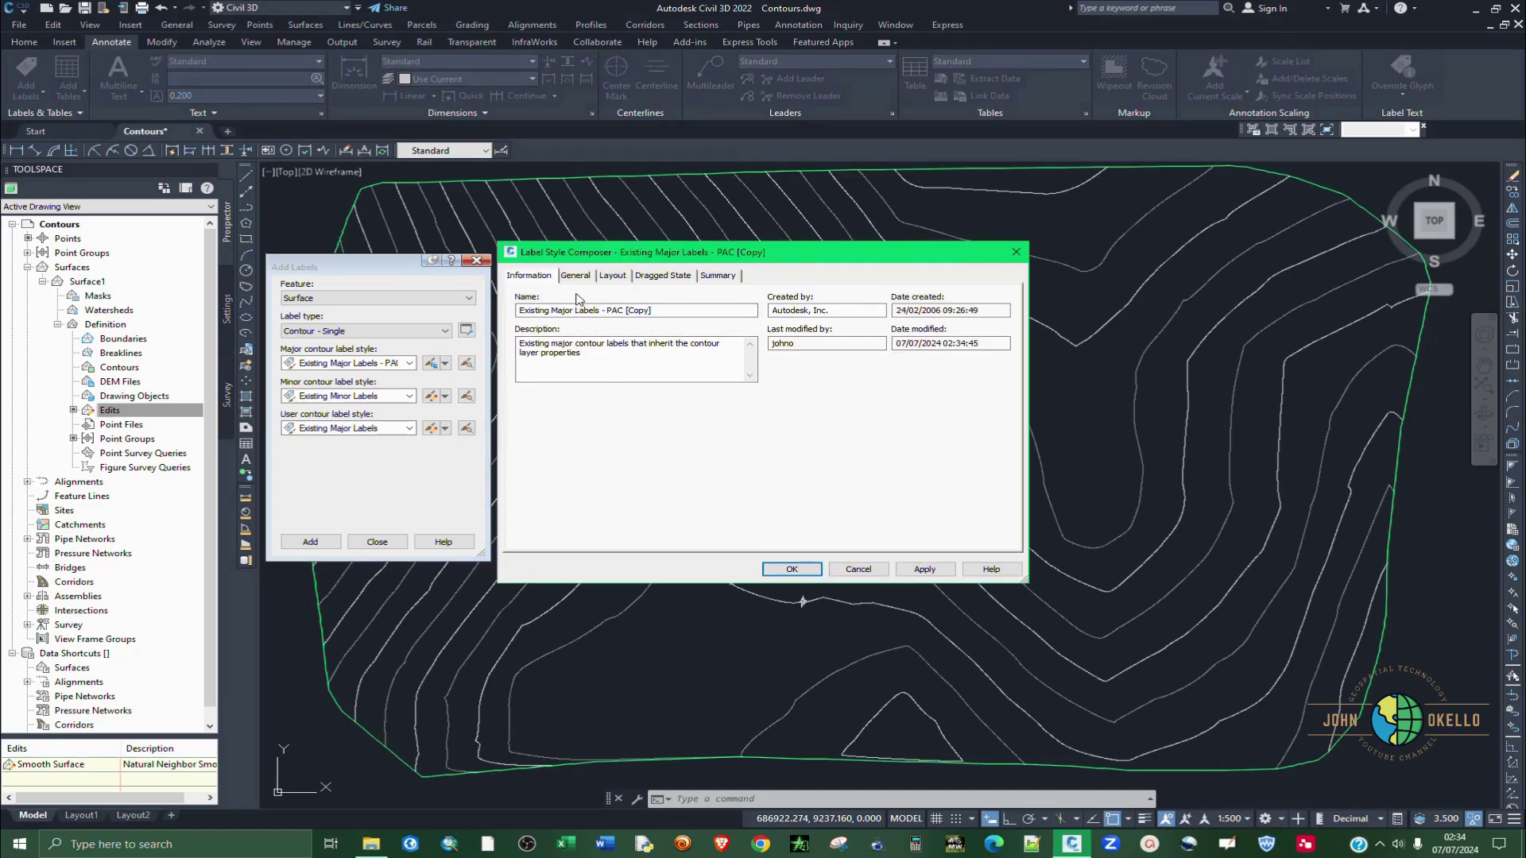
Open the Text Component Editor for the Surface Elevation contents on the Layout tab.
click(613, 277)
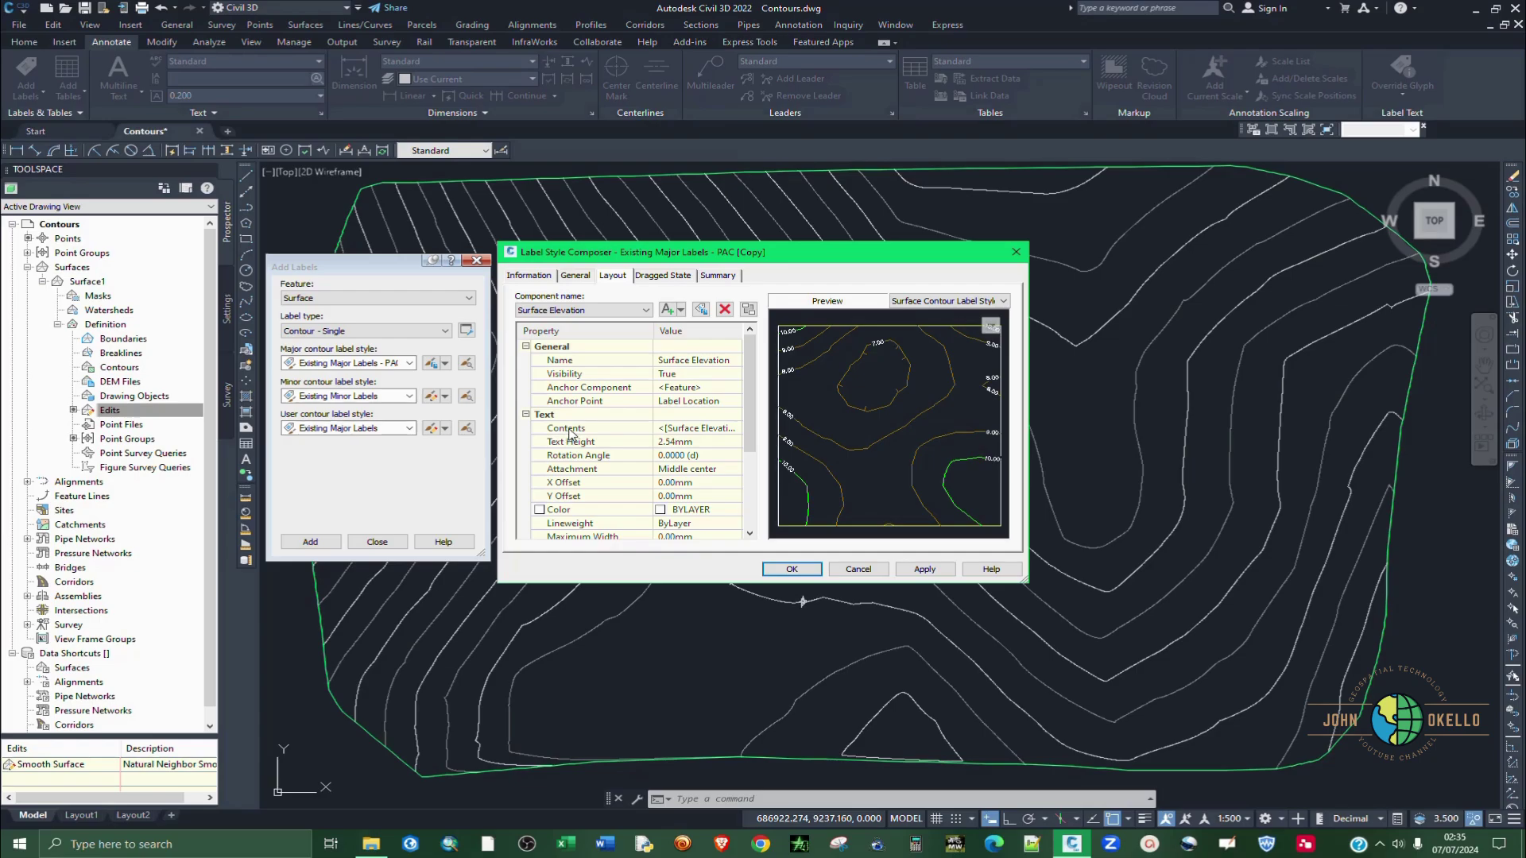
click(684, 431)
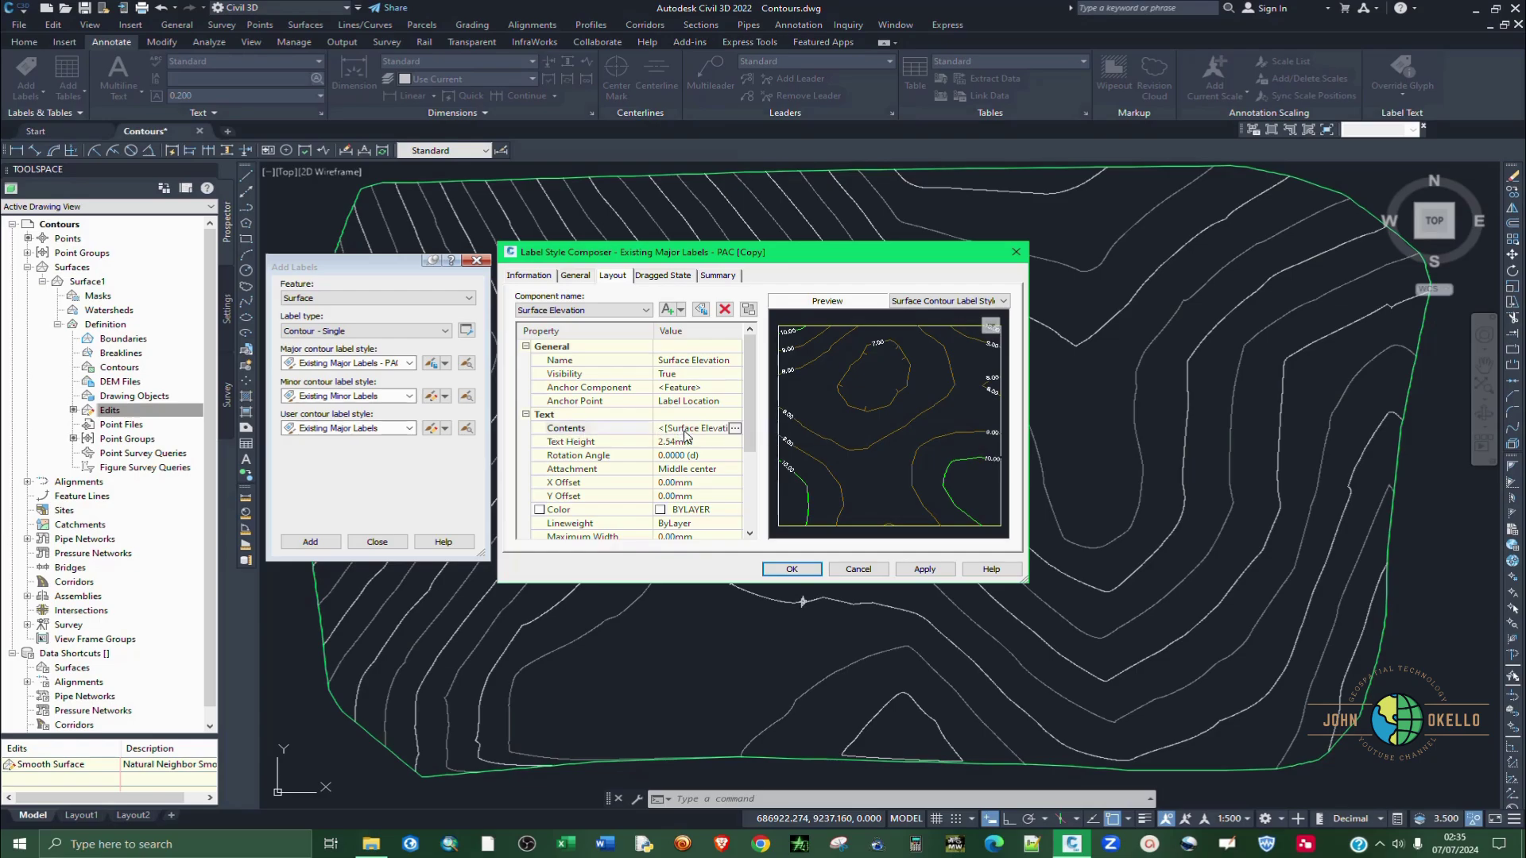
click(735, 429)
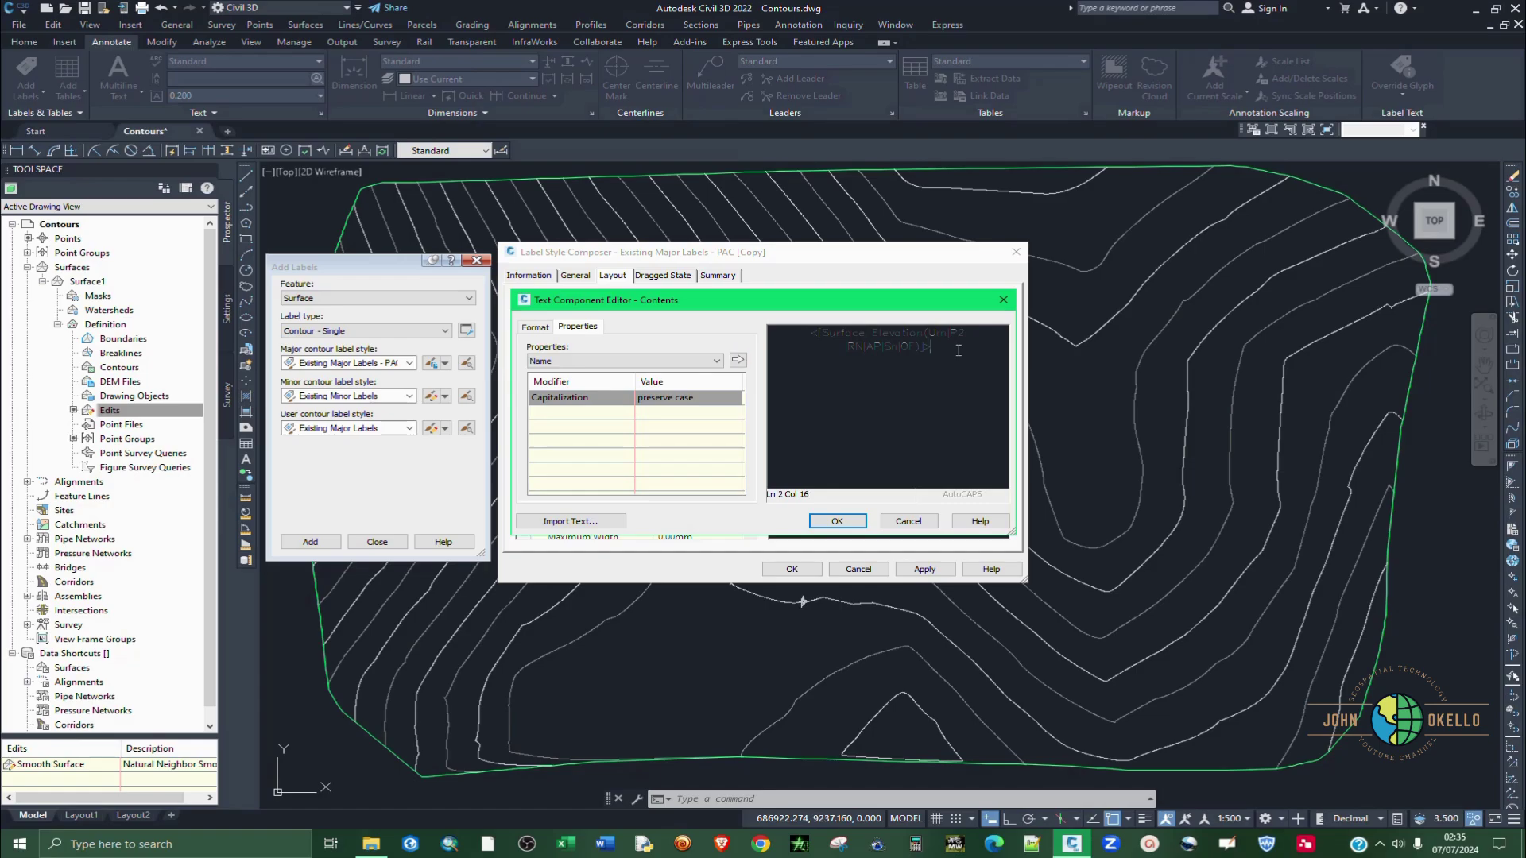
Change the Surface Elevation precision from 0.01 to 1 and update the label text.
drag(959, 350, 869, 334)
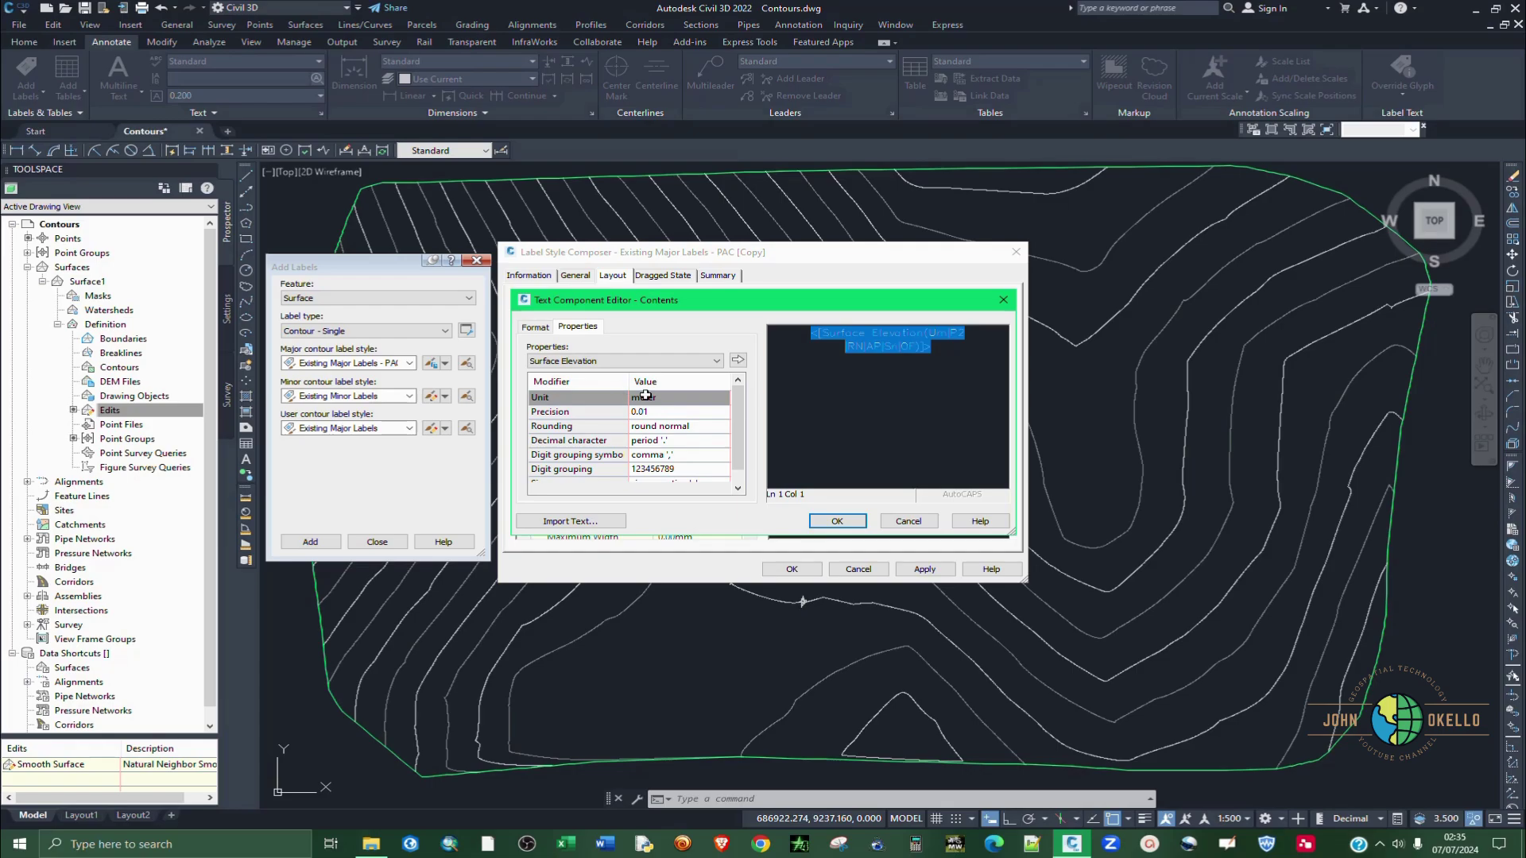
click(655, 413)
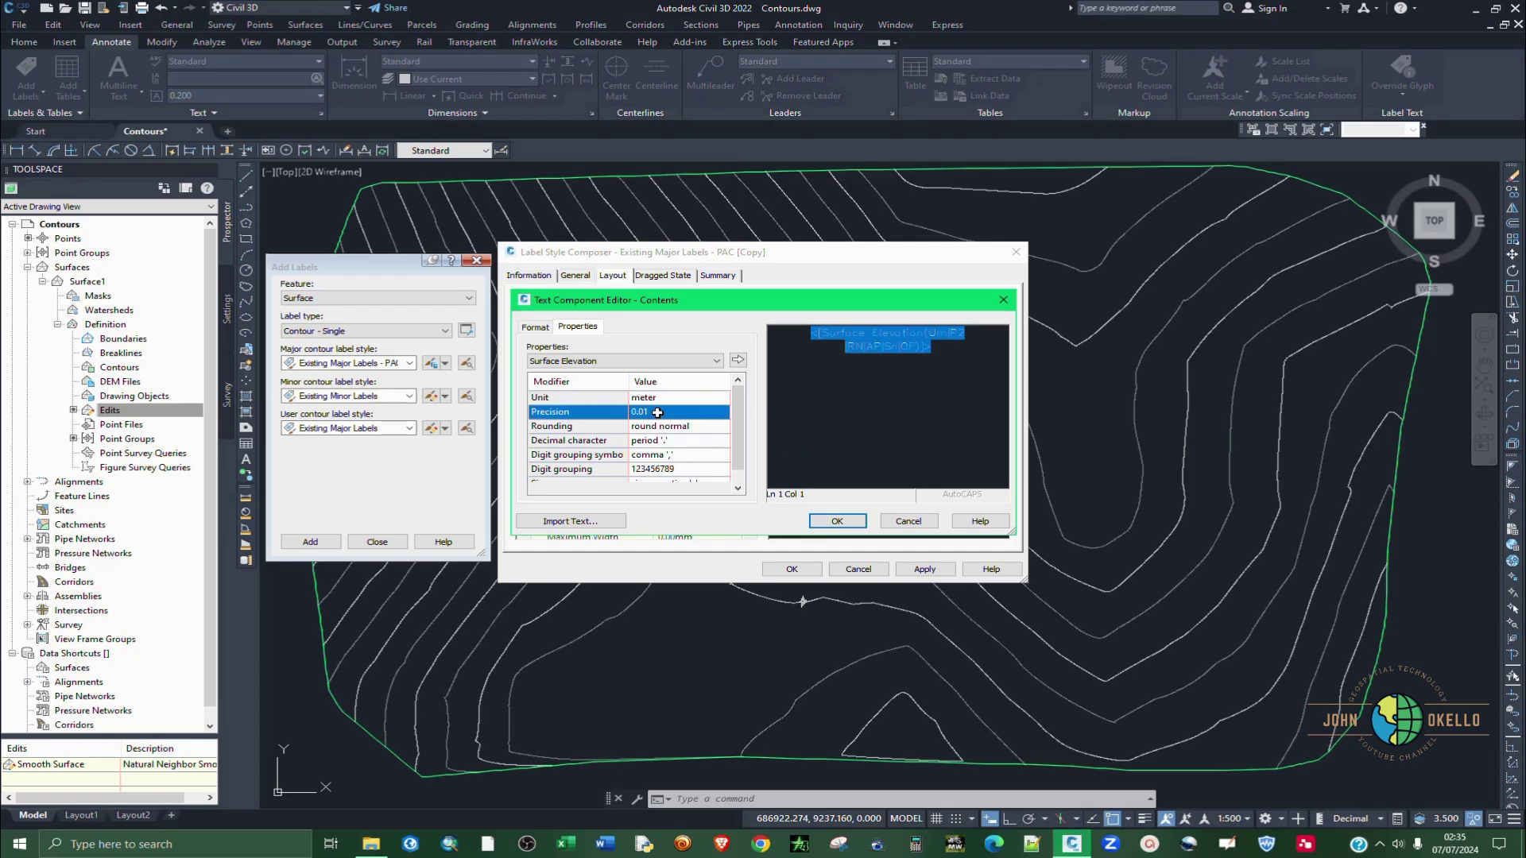
click(657, 413)
click(645, 425)
click(738, 361)
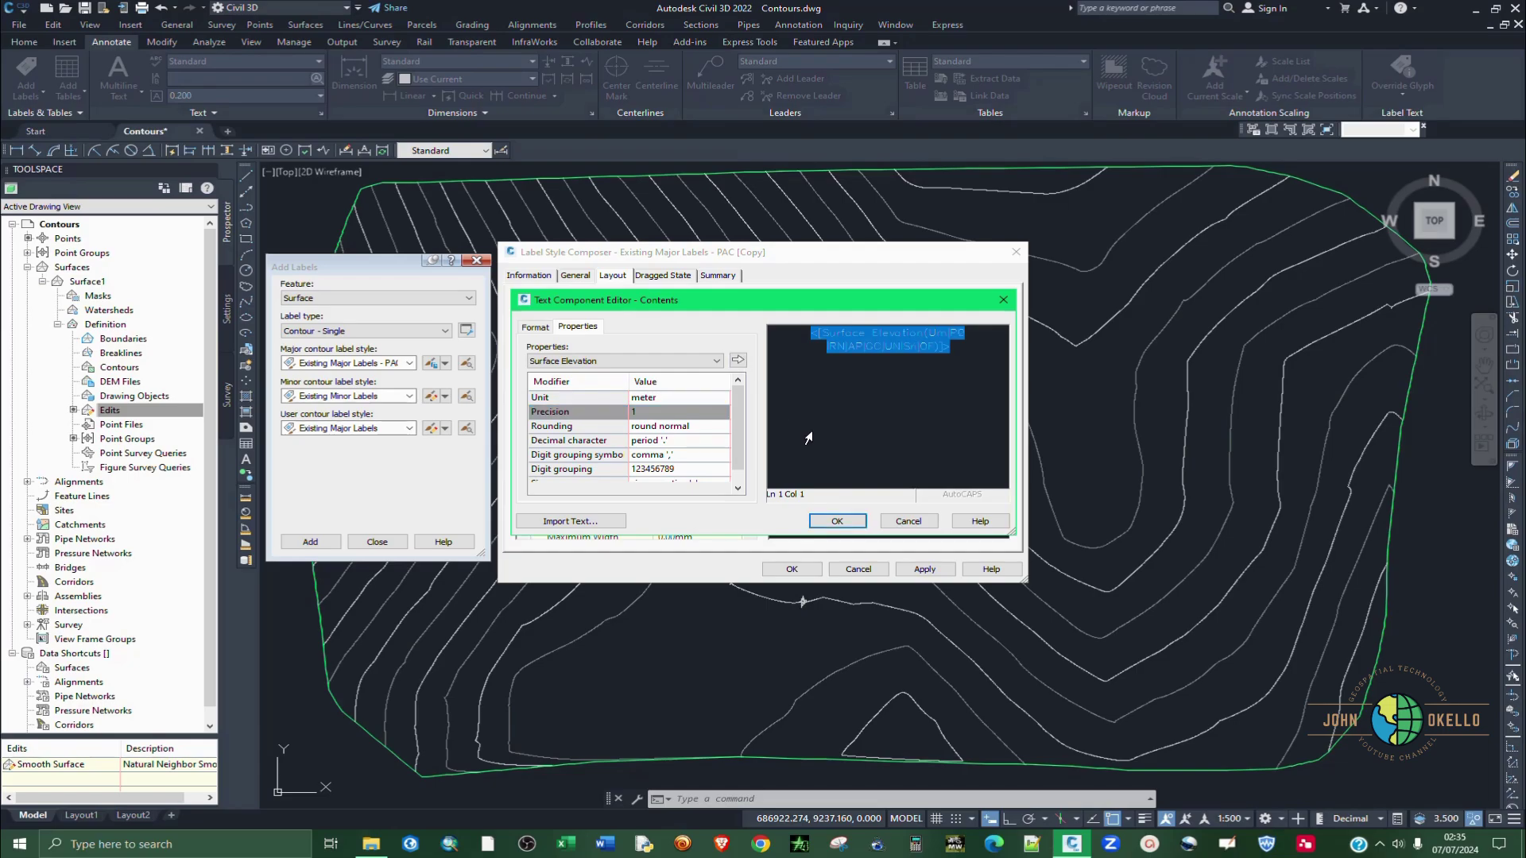
click(831, 522)
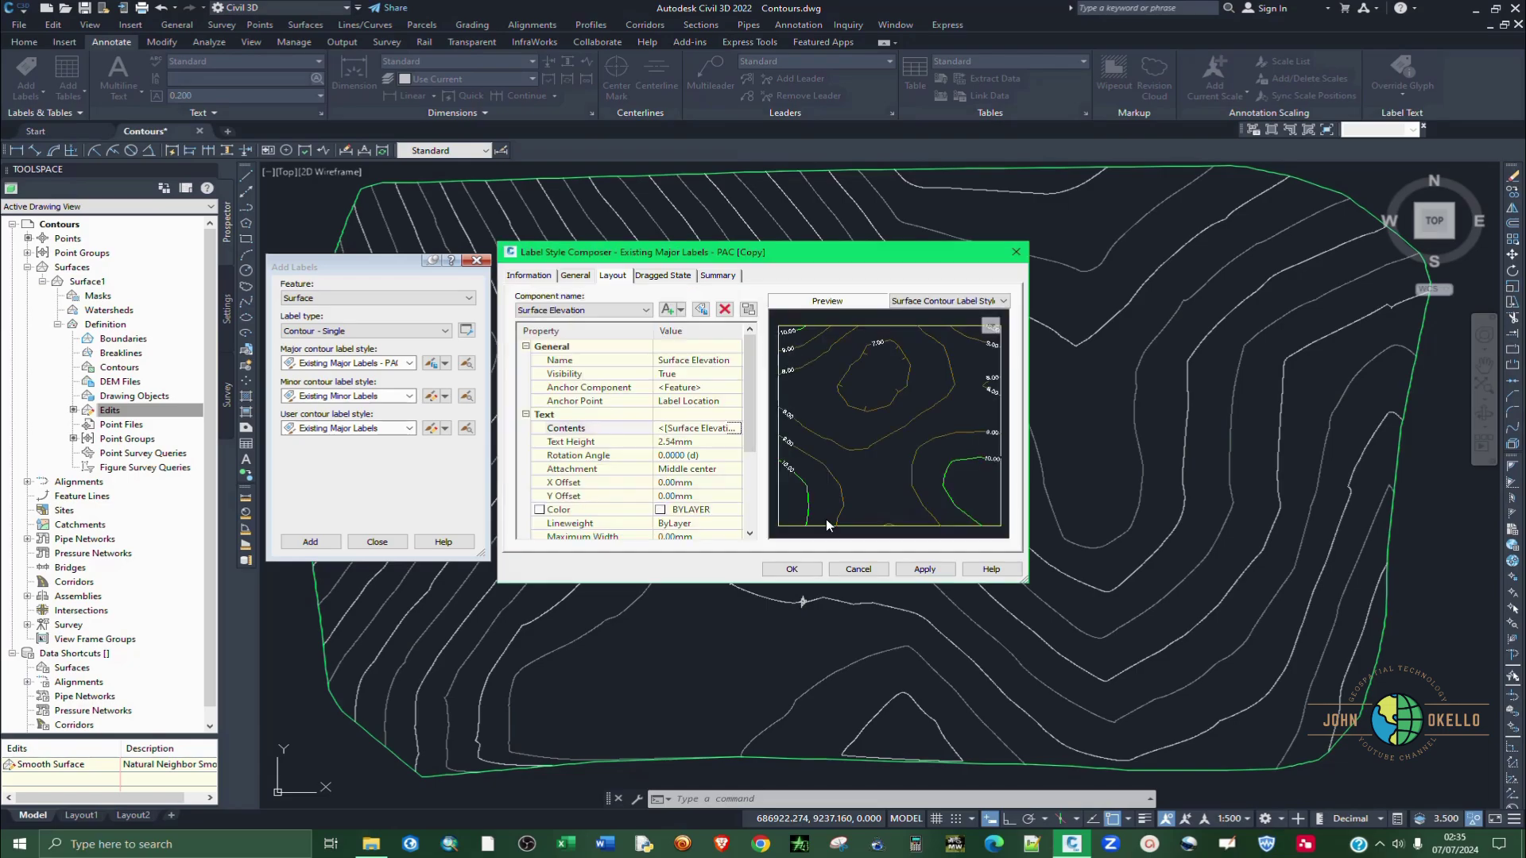
Set the label Text Height to 2.50mm and save the label style.
click(678, 446)
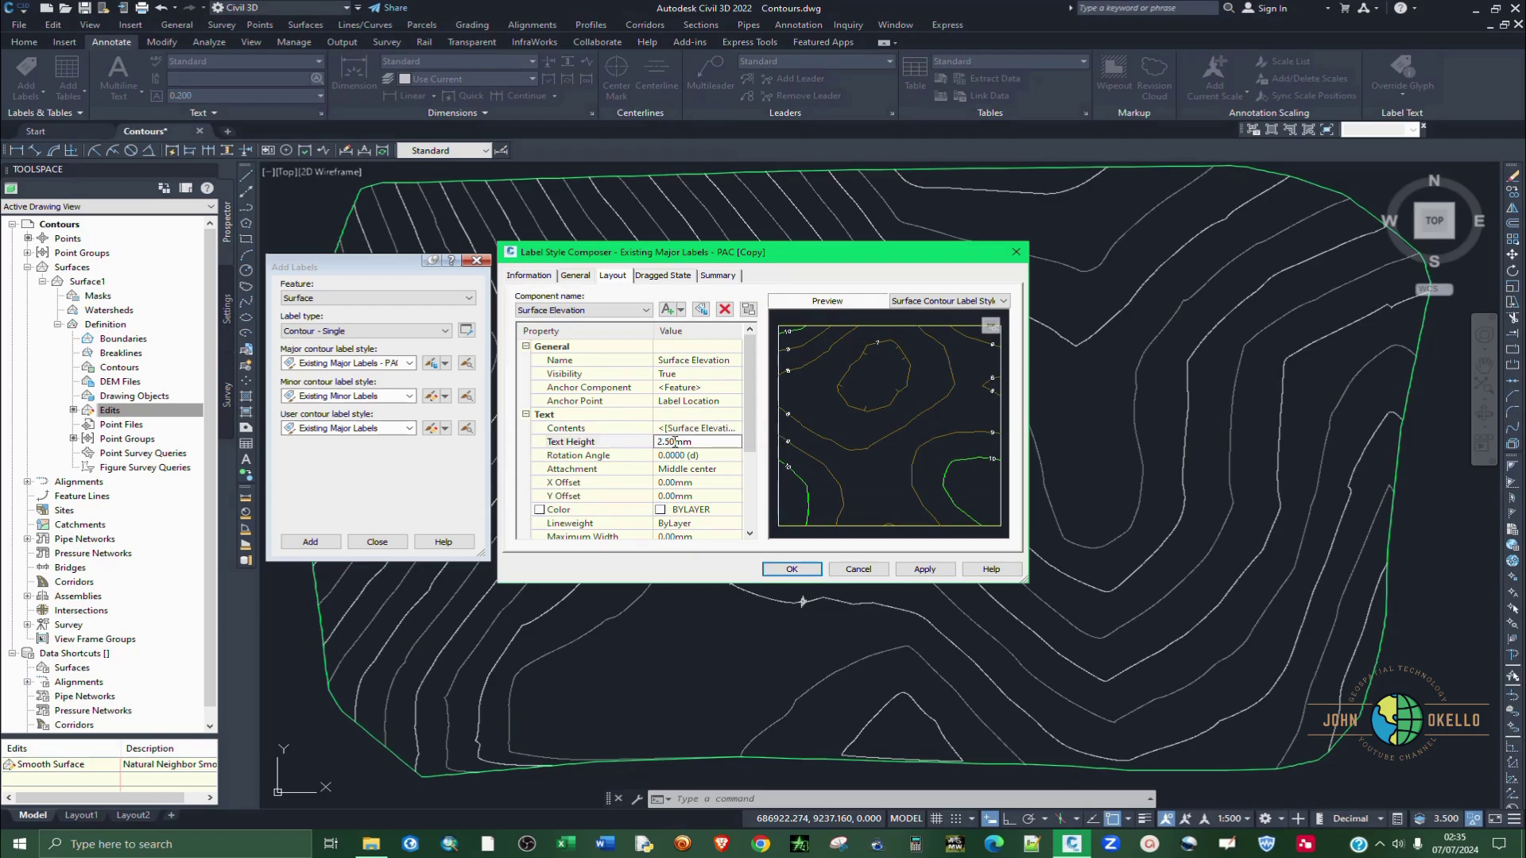
scroll(690, 477, down, 3)
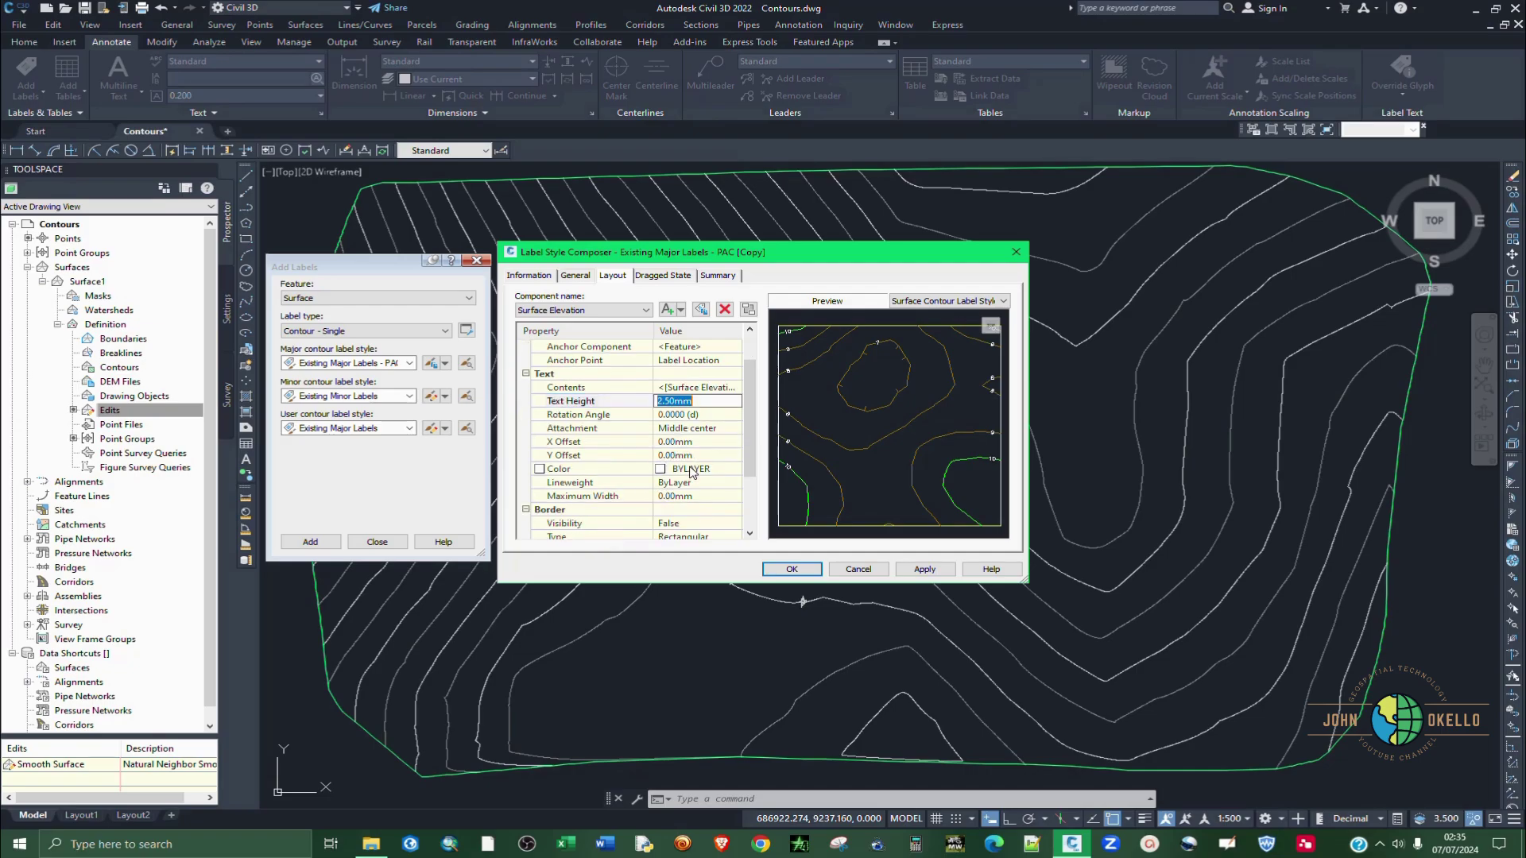
scroll(691, 476, up, 3)
click(924, 569)
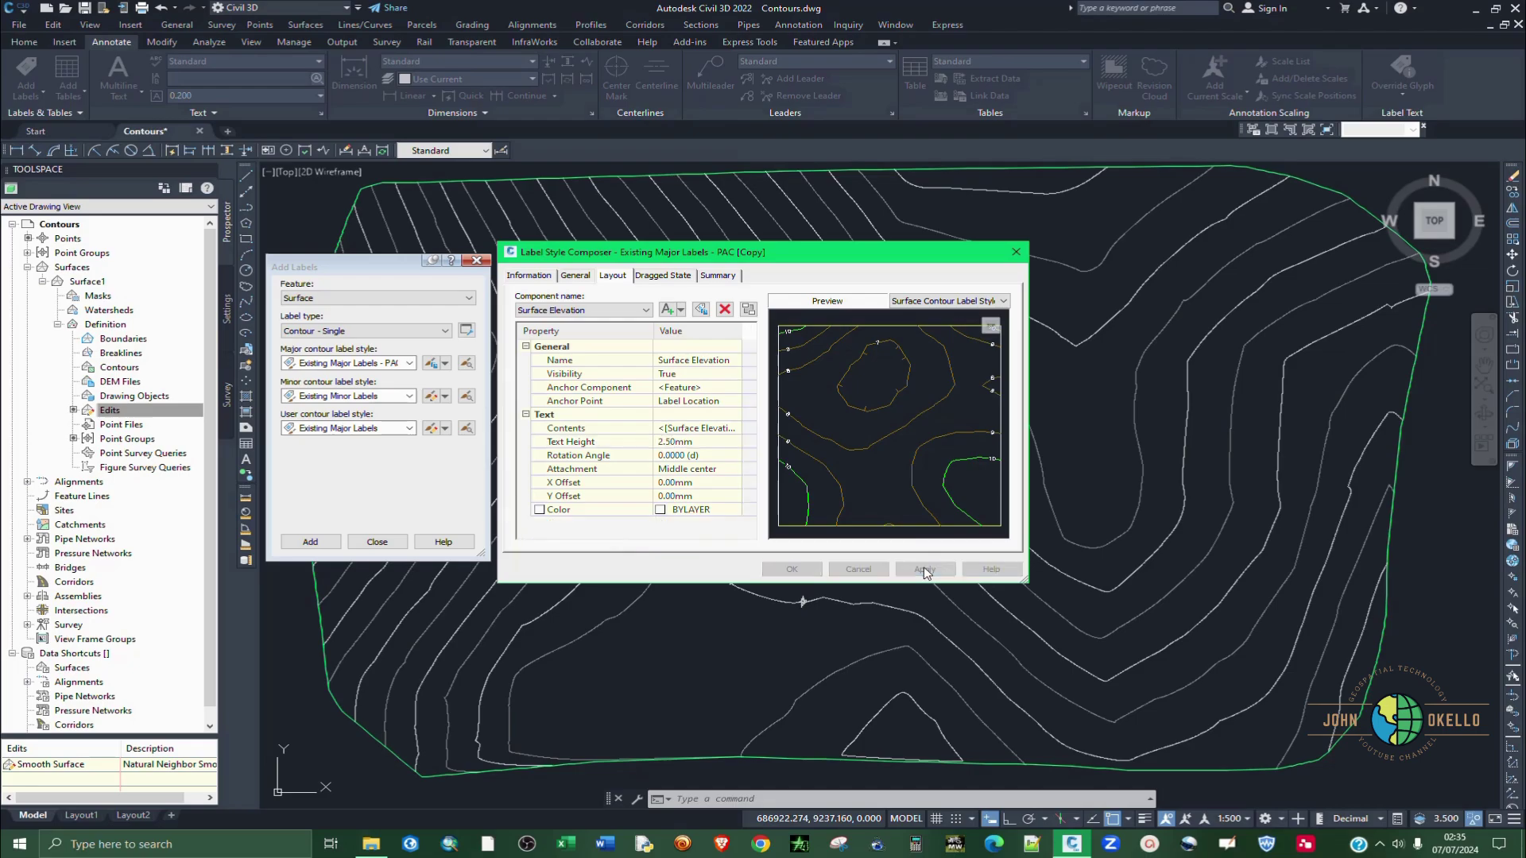
click(792, 570)
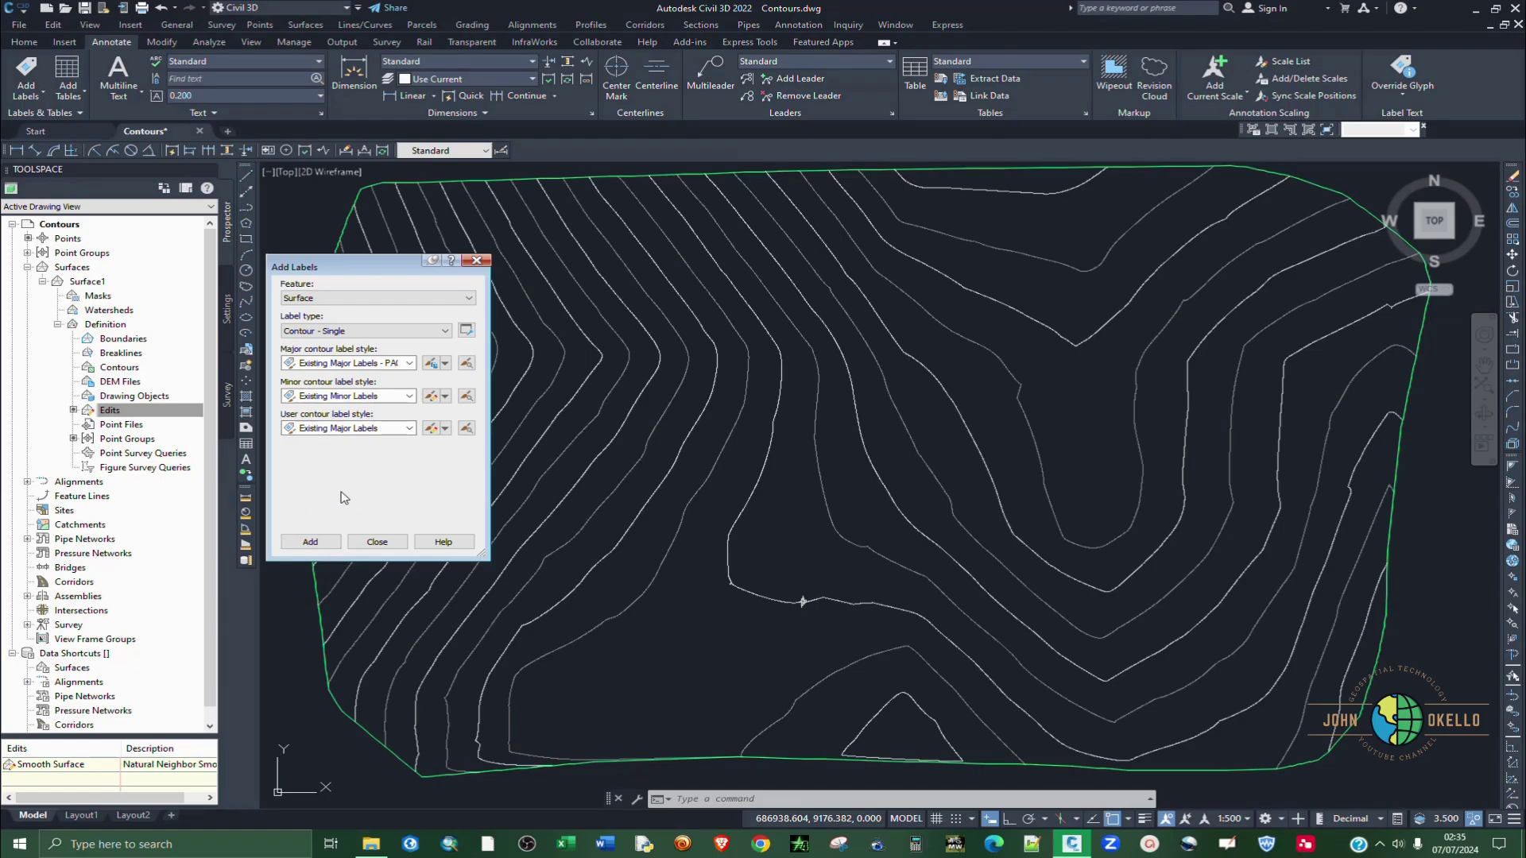
Place elevation labels on the top contours, including the 1480 and 1481 lines.
click(310, 543)
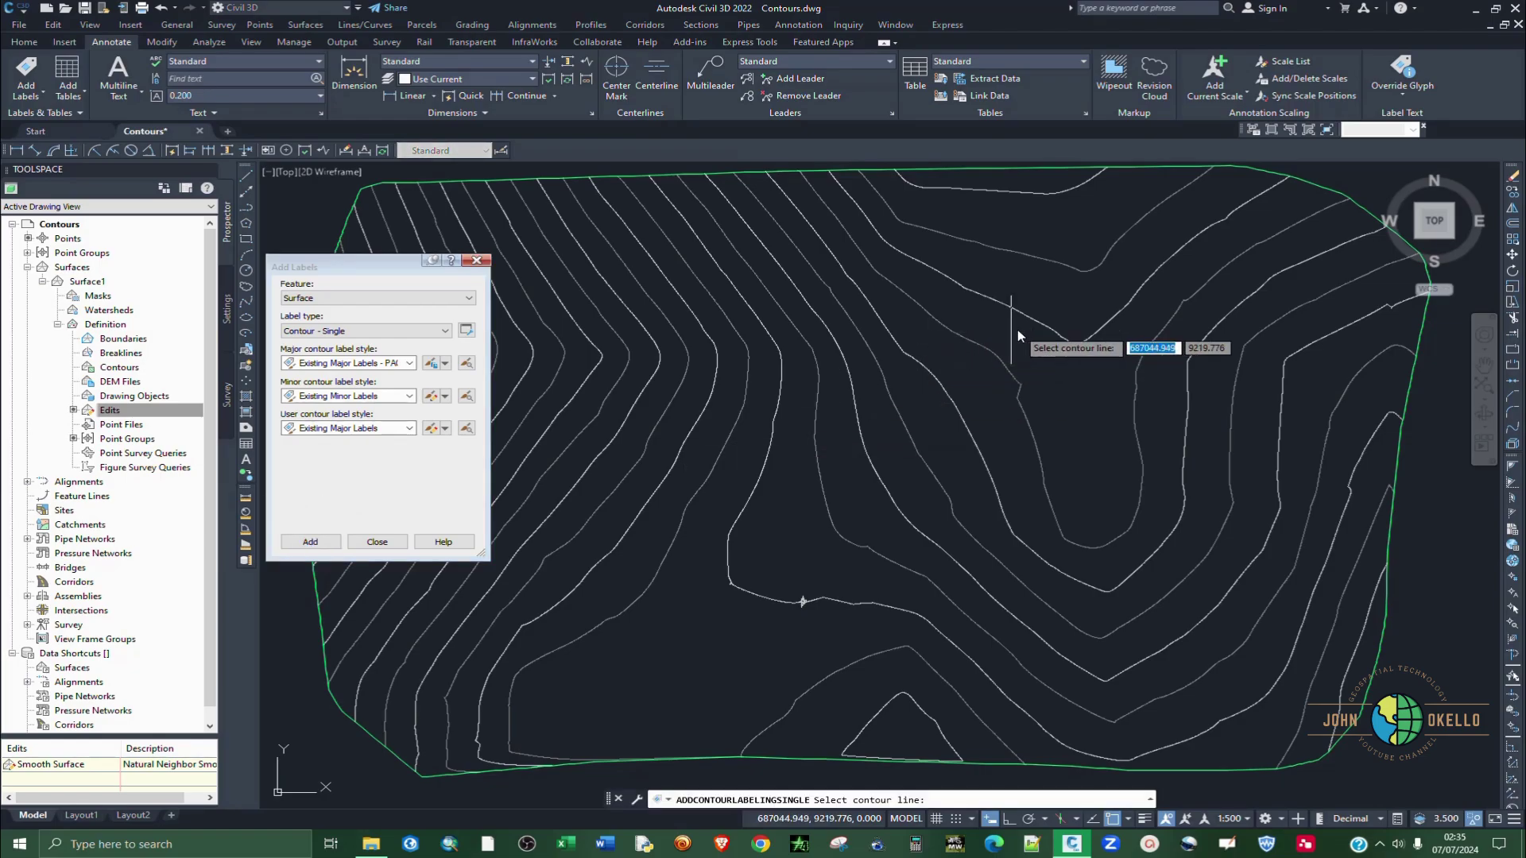
click(1018, 195)
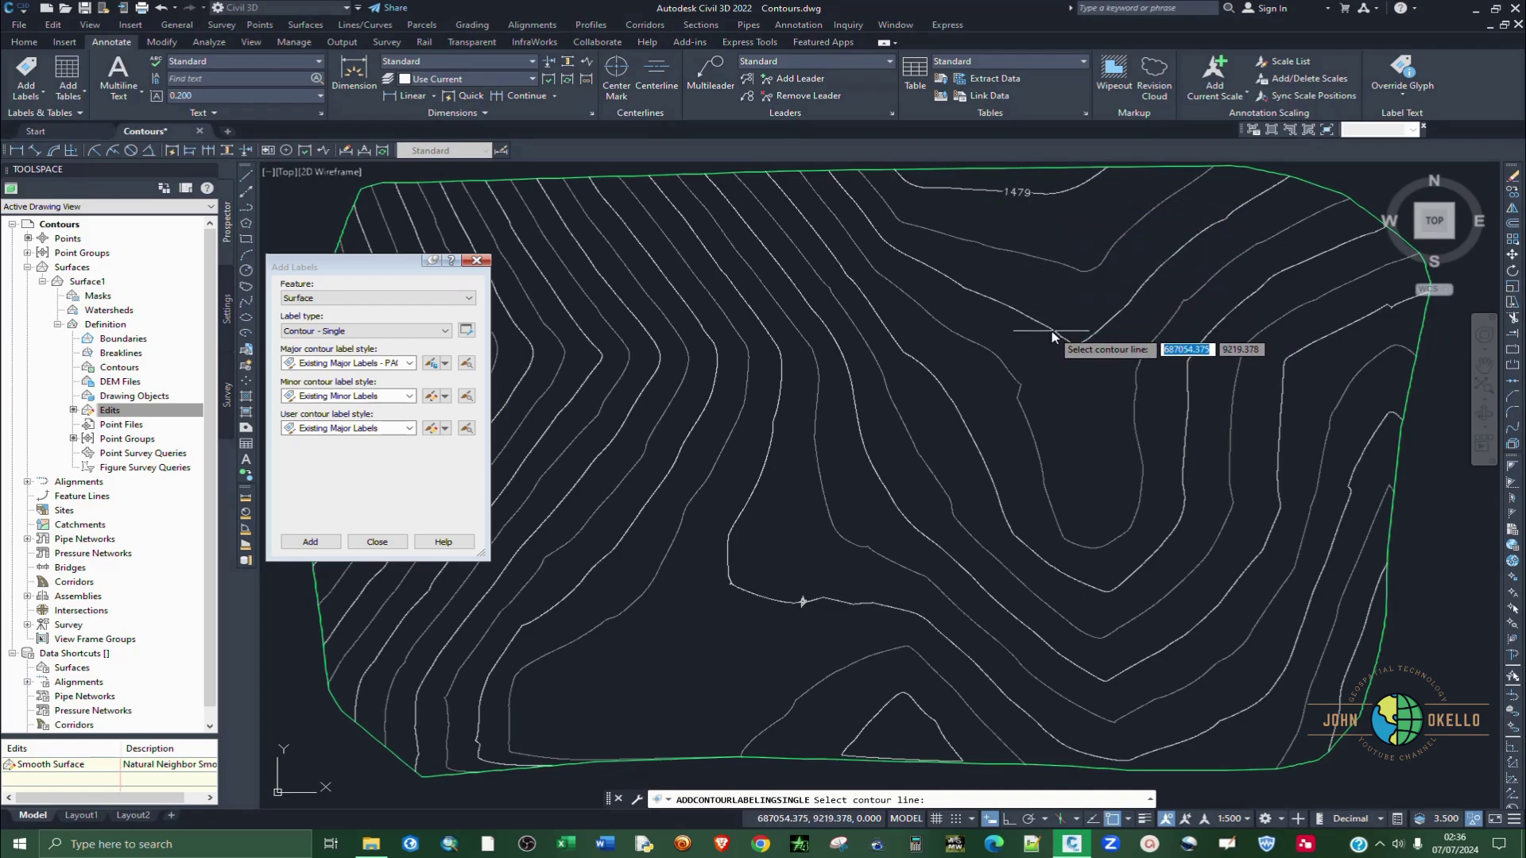
click(922, 265)
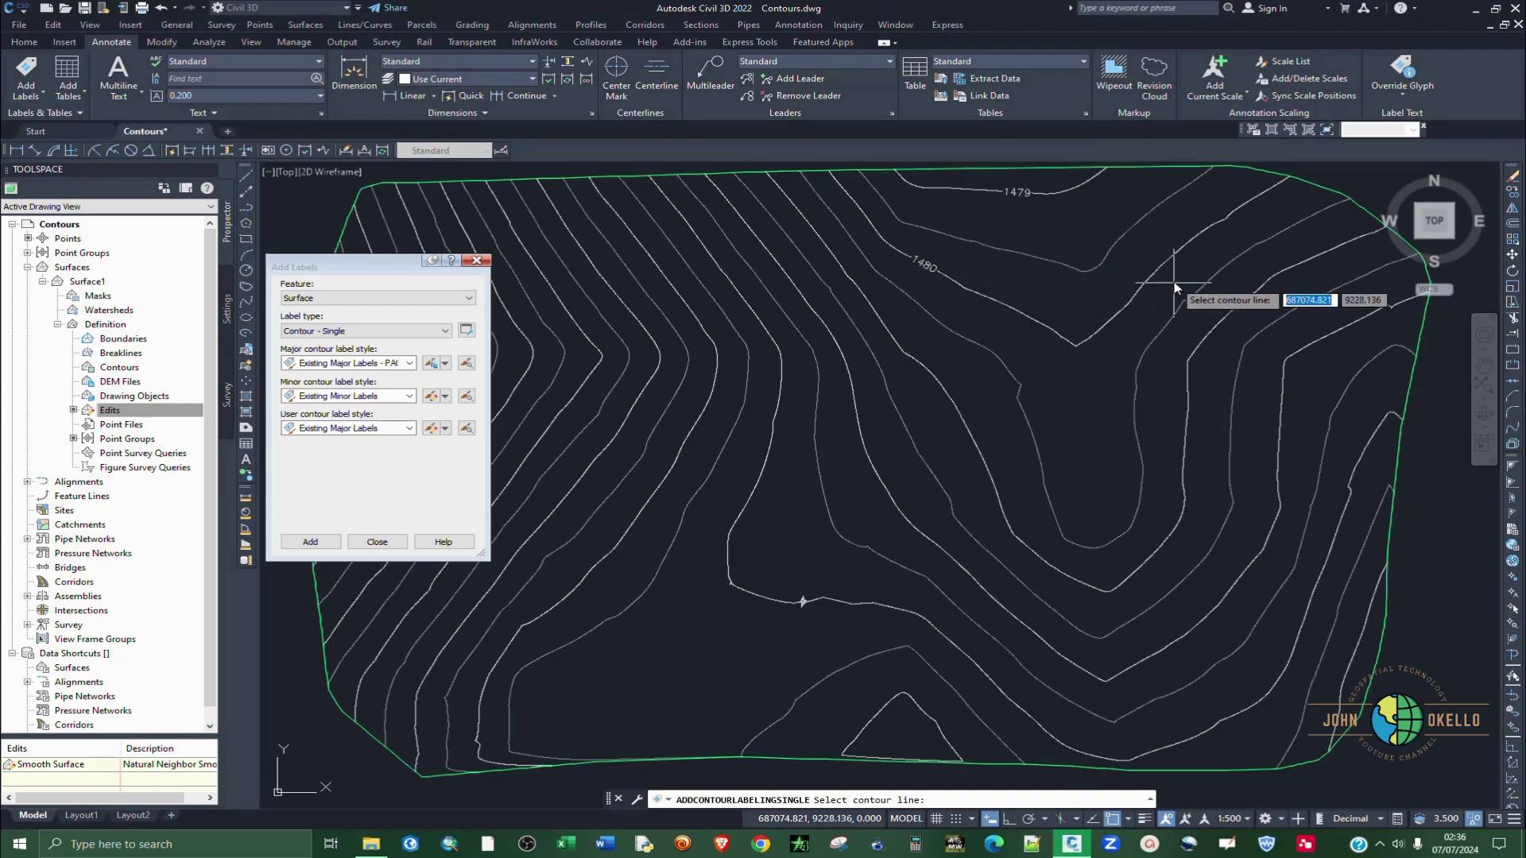
click(1165, 263)
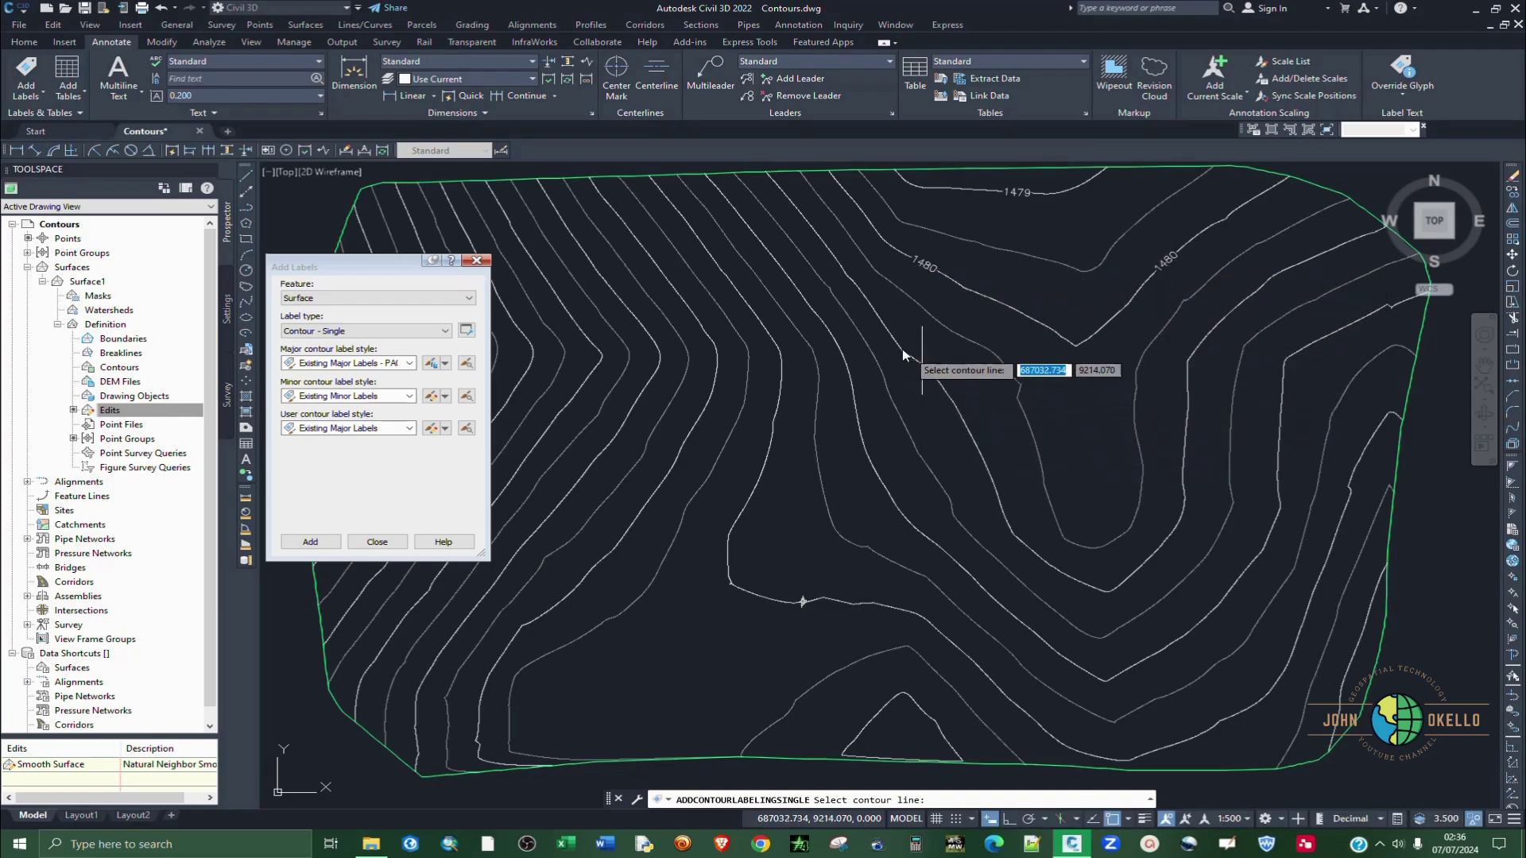
click(889, 330)
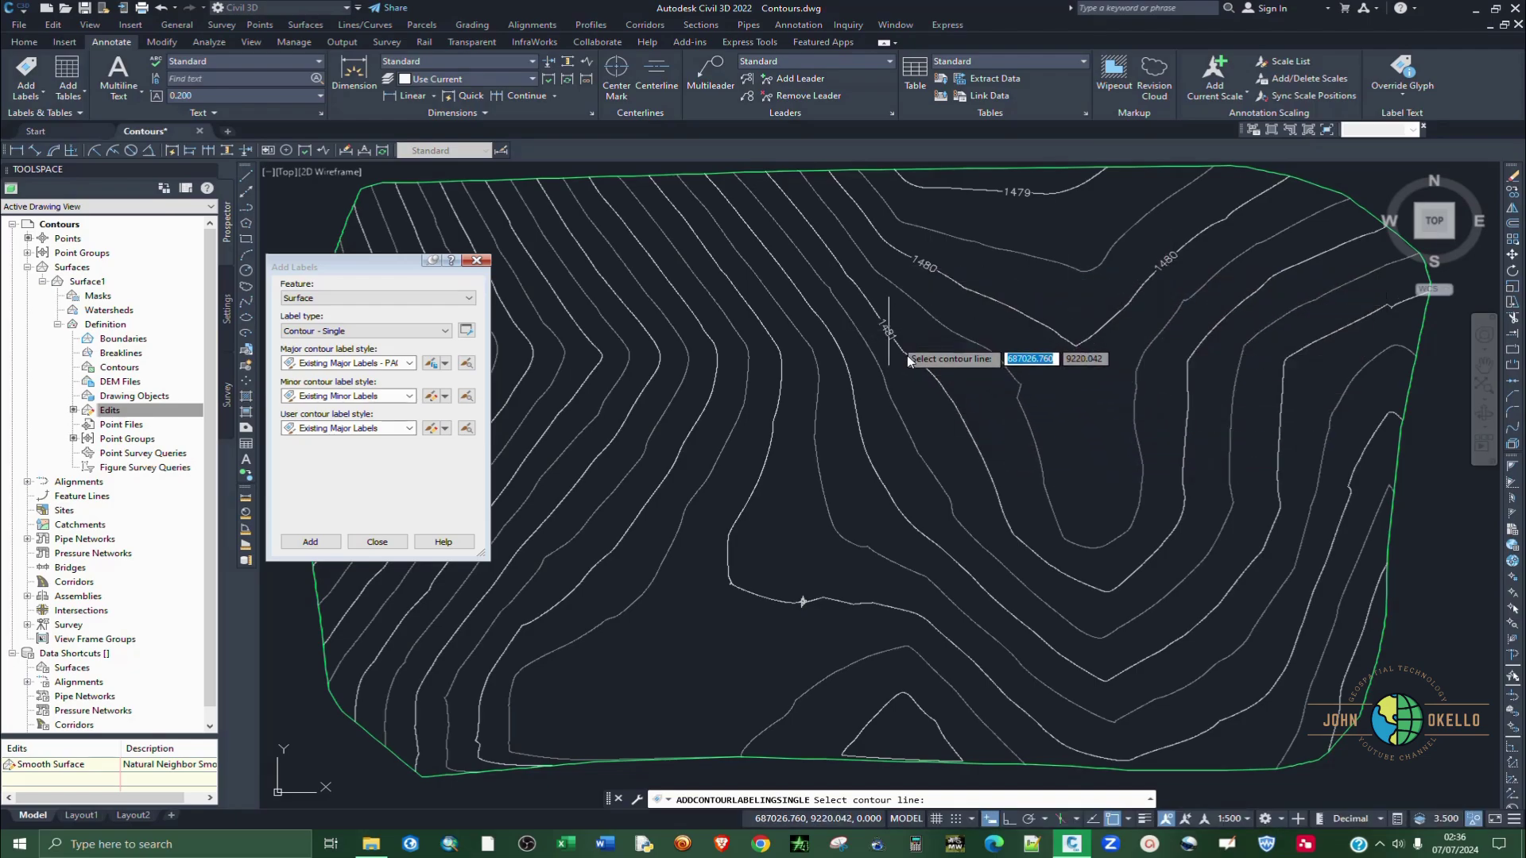
click(1144, 561)
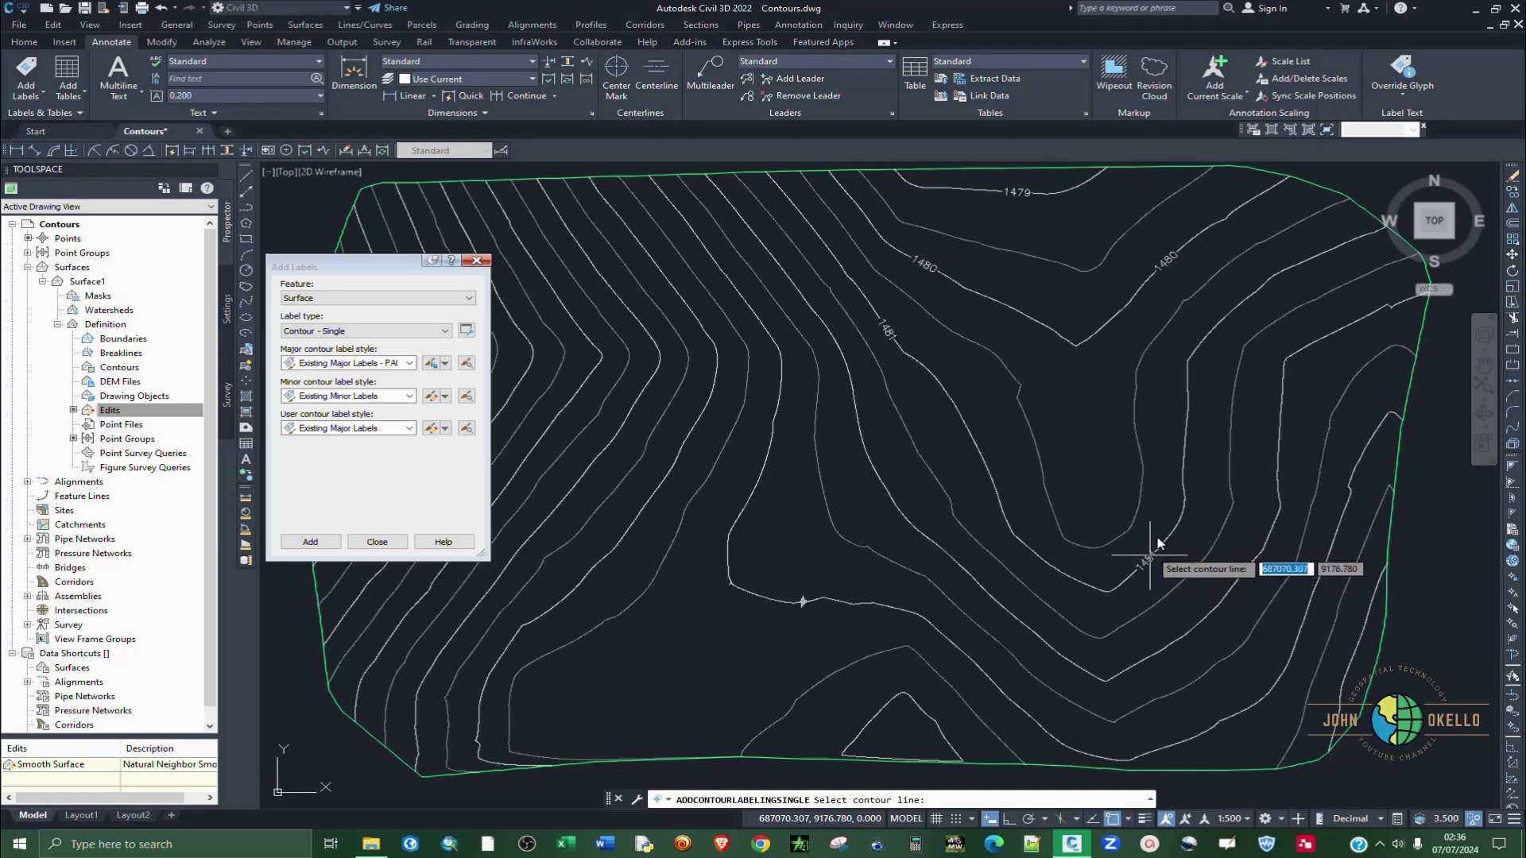
click(1230, 310)
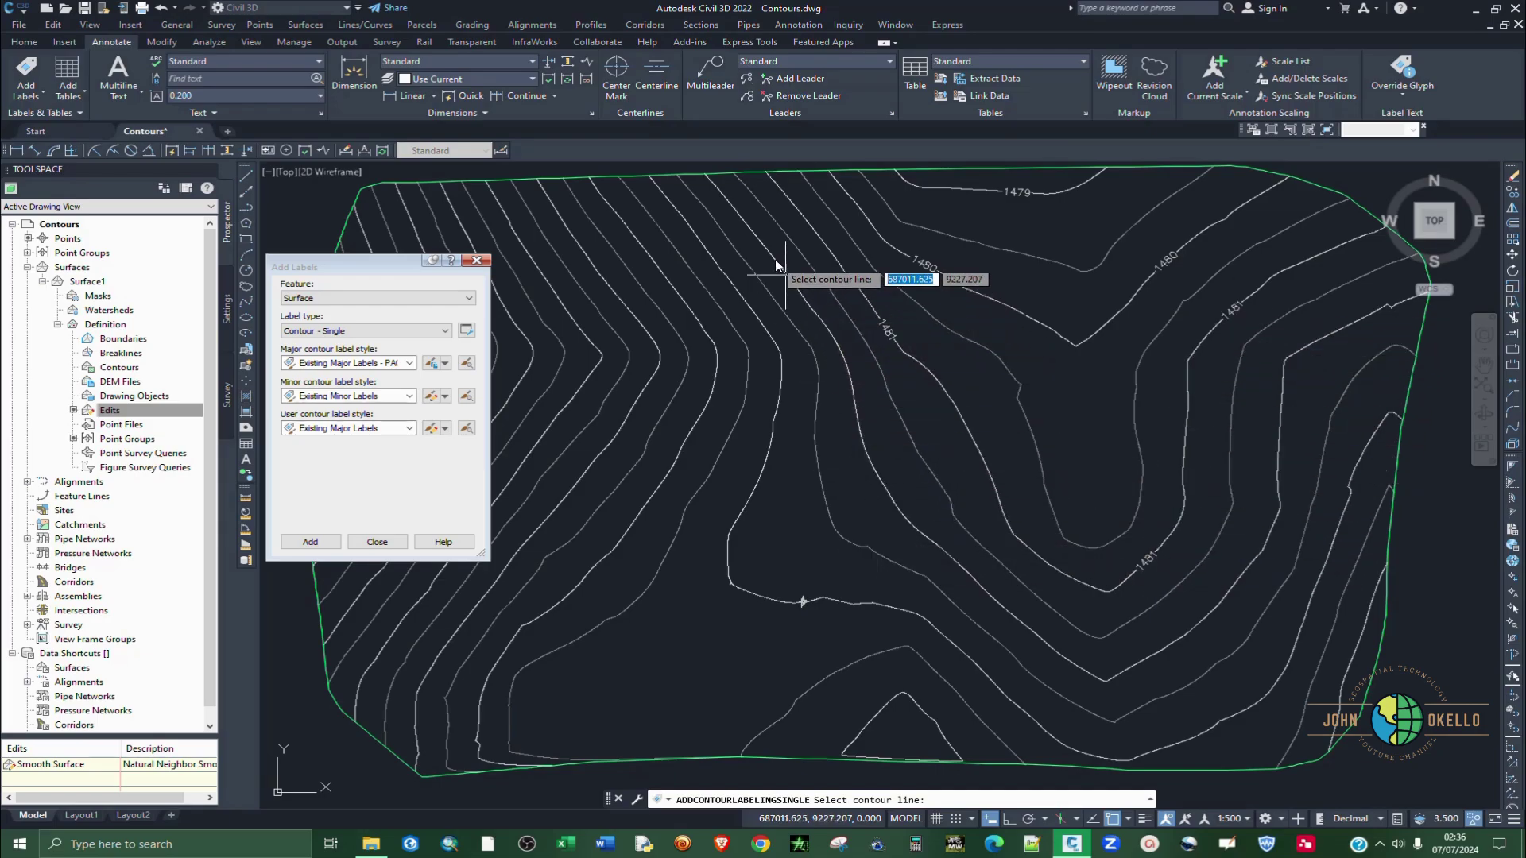
Label several stretches of the 1482 and 1483 contours across the middle and bottom.
click(860, 442)
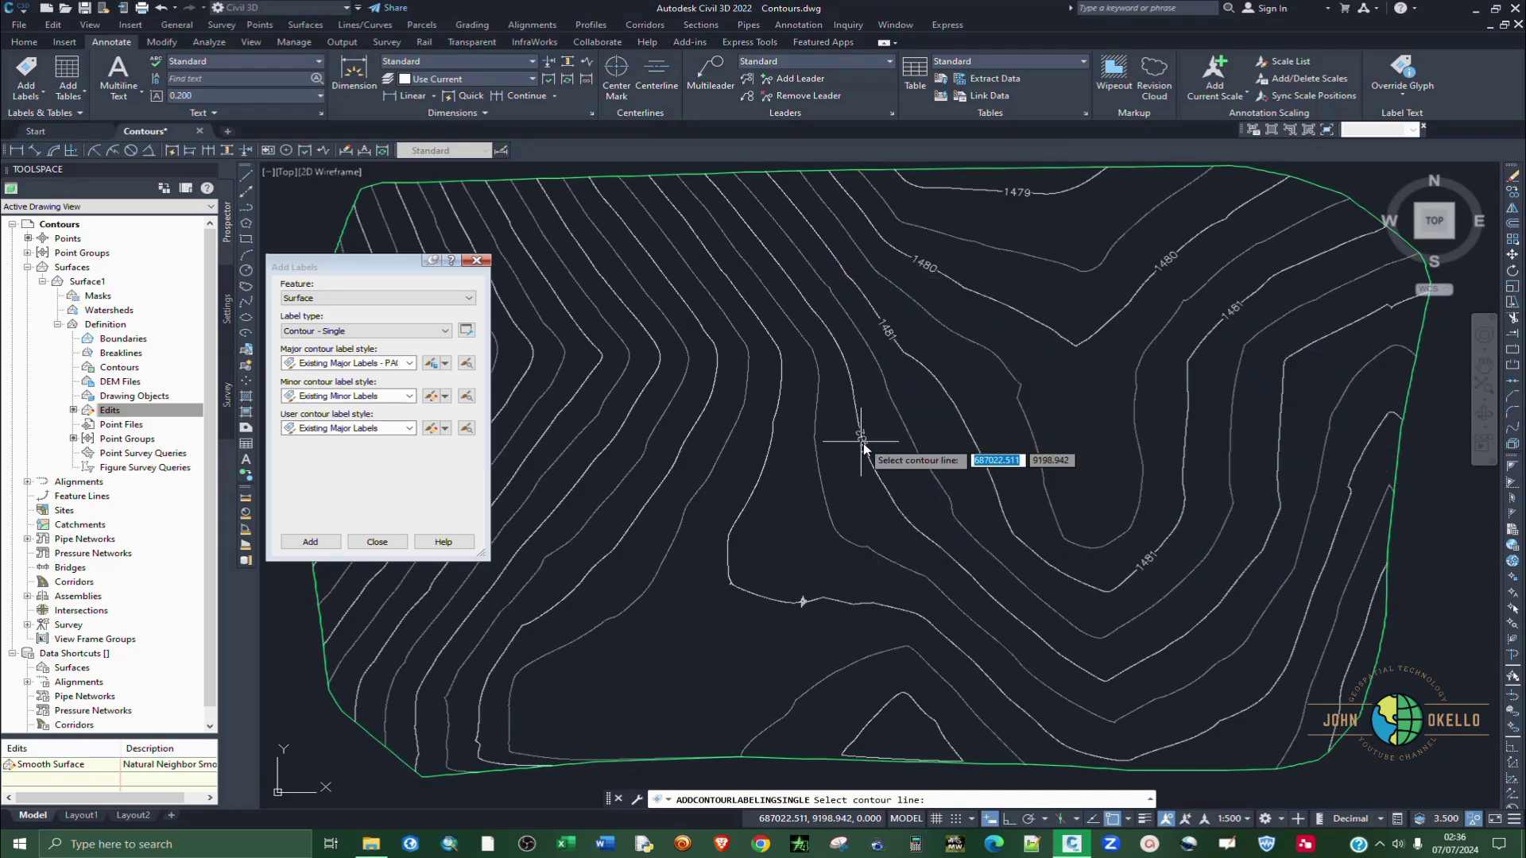
click(1060, 656)
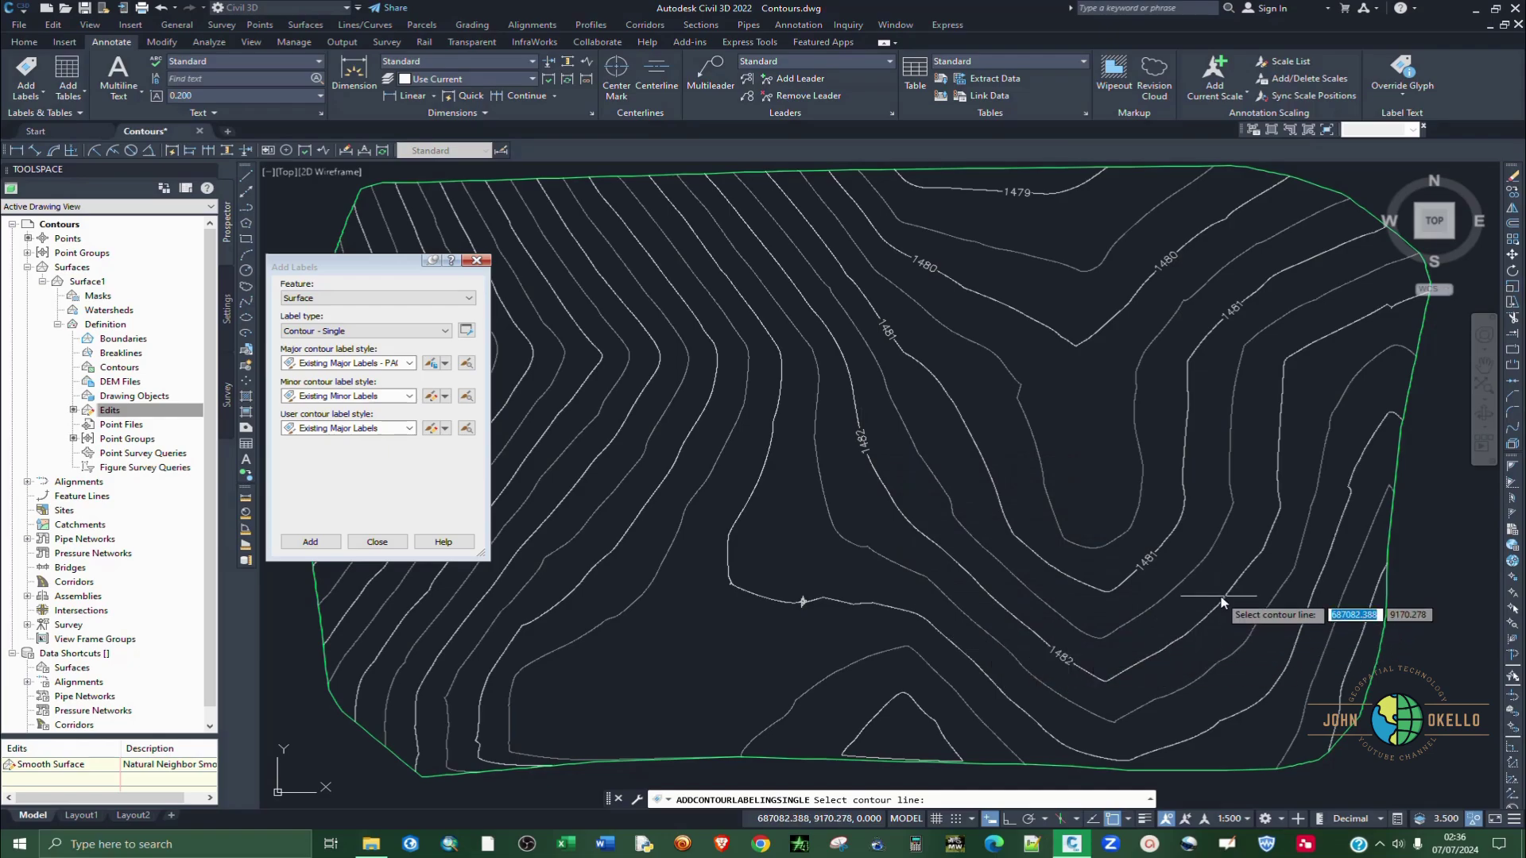
click(1220, 603)
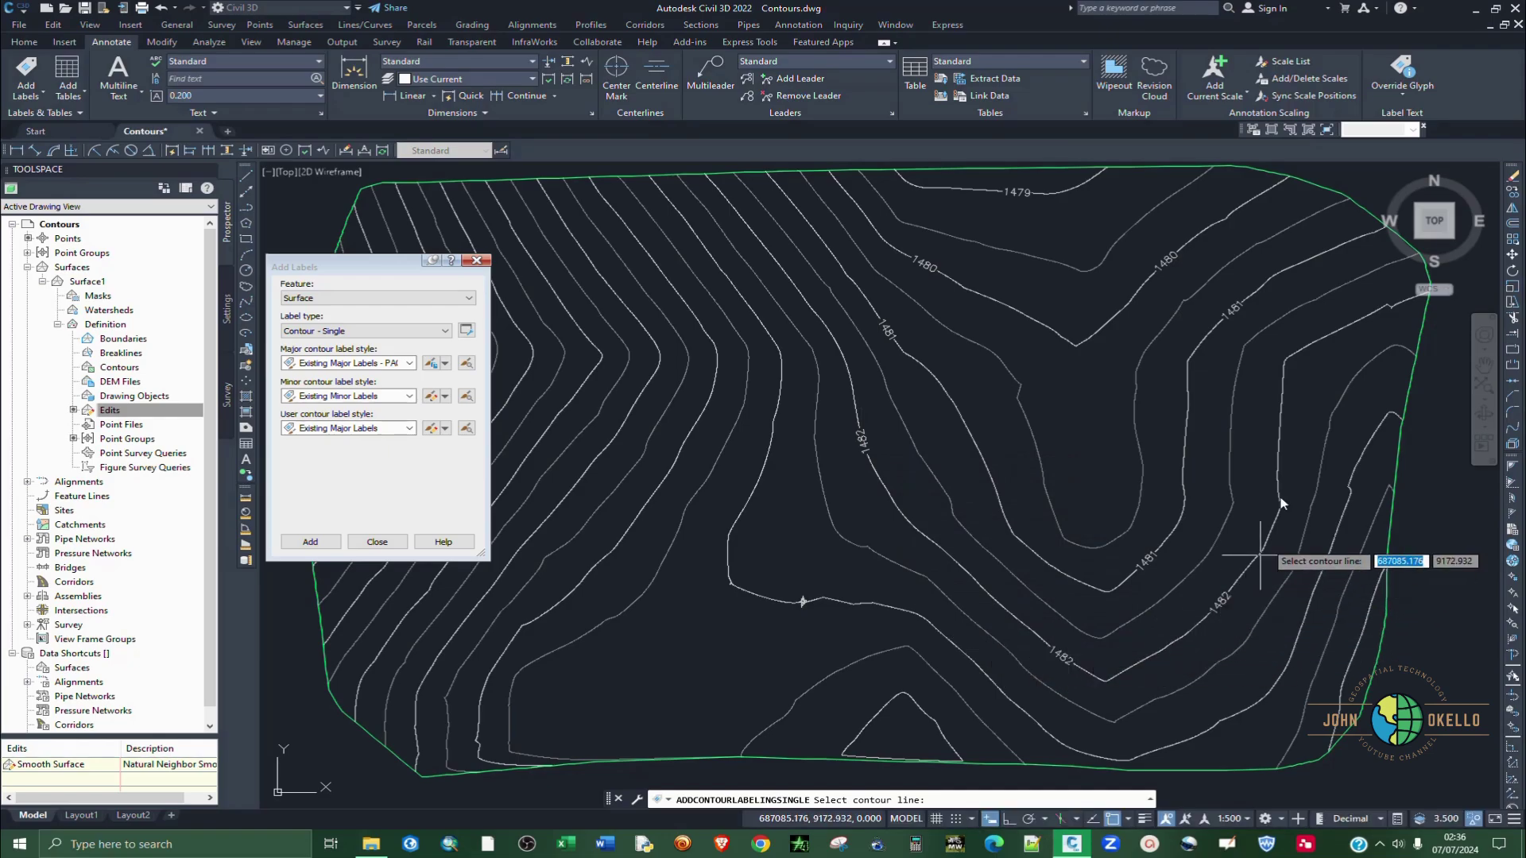
click(1319, 343)
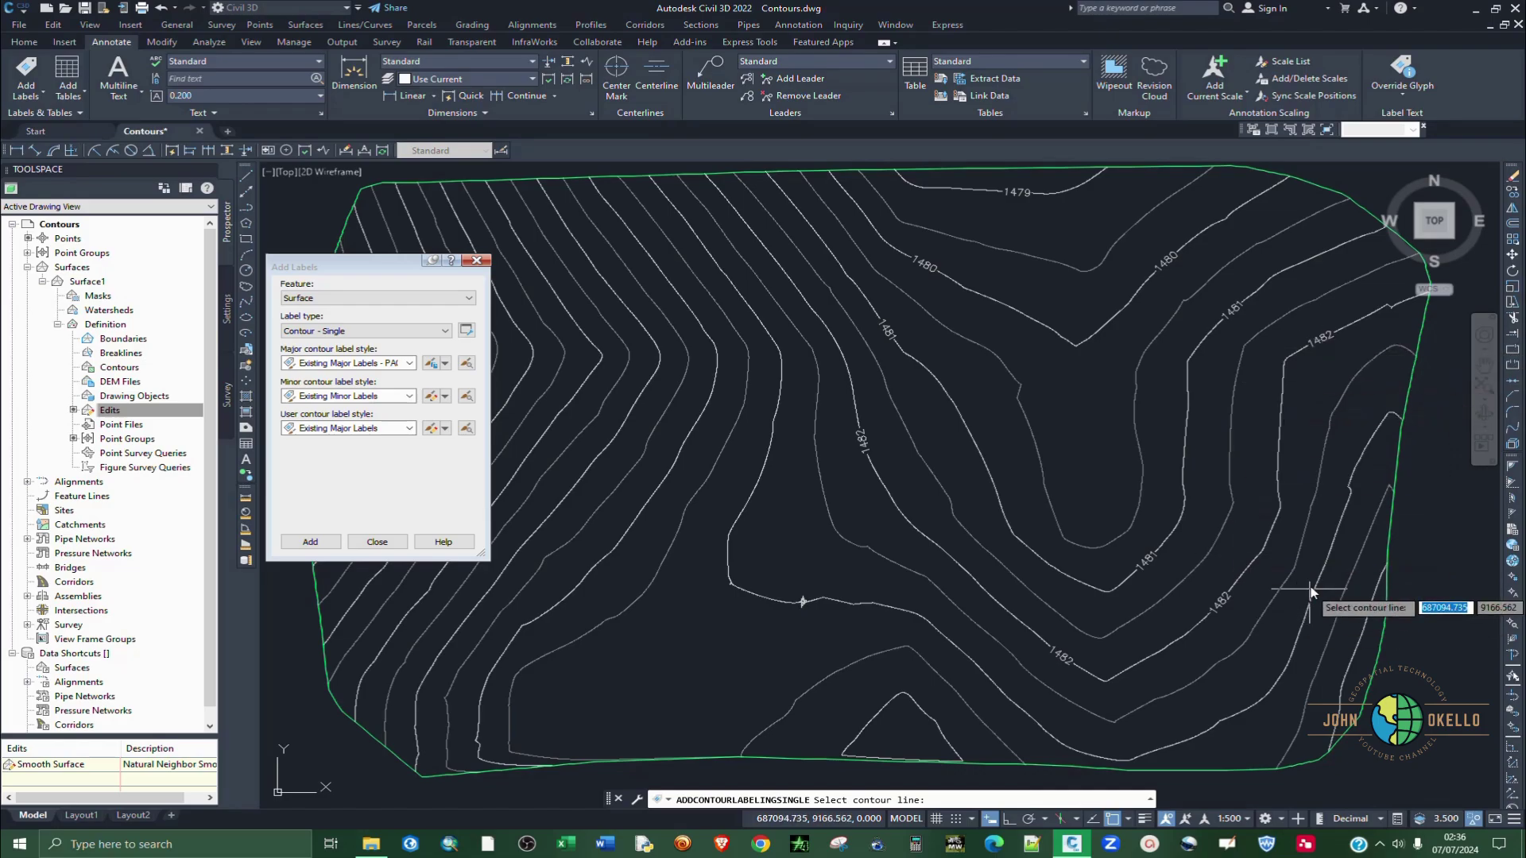
click(1331, 553)
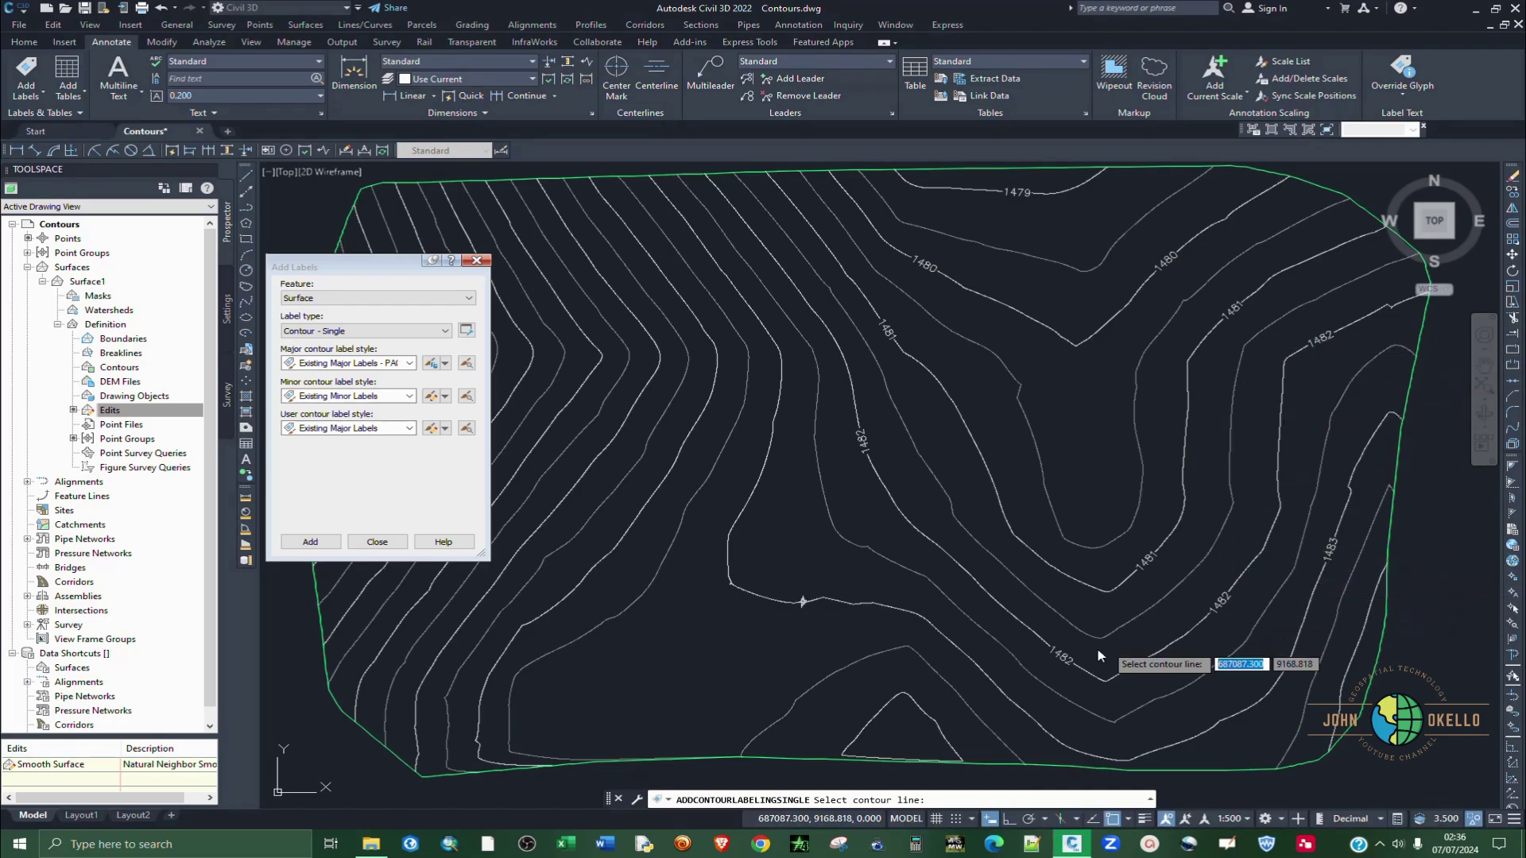
click(1014, 710)
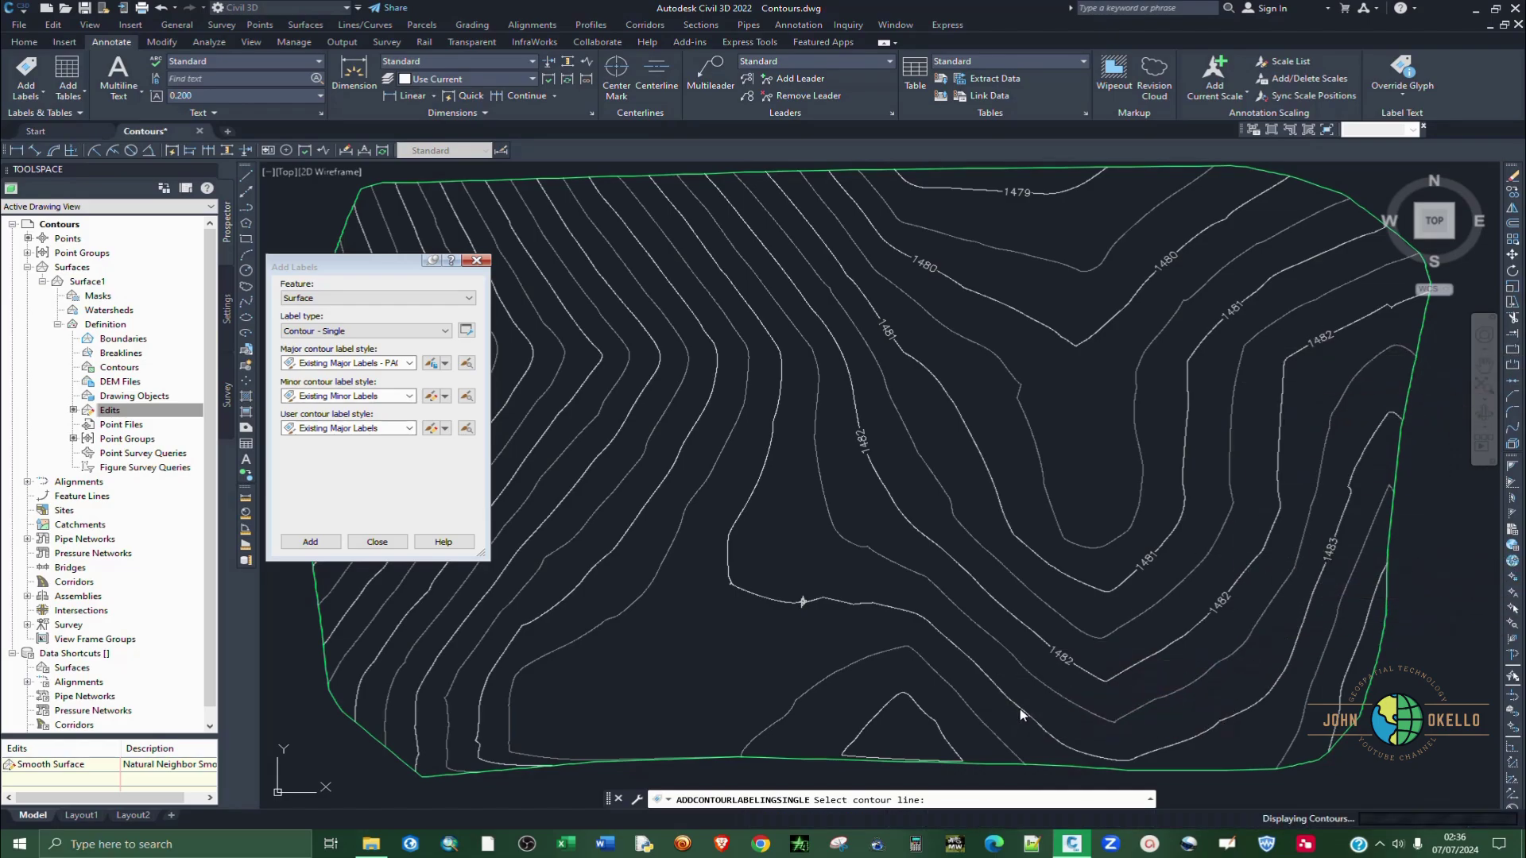
click(764, 468)
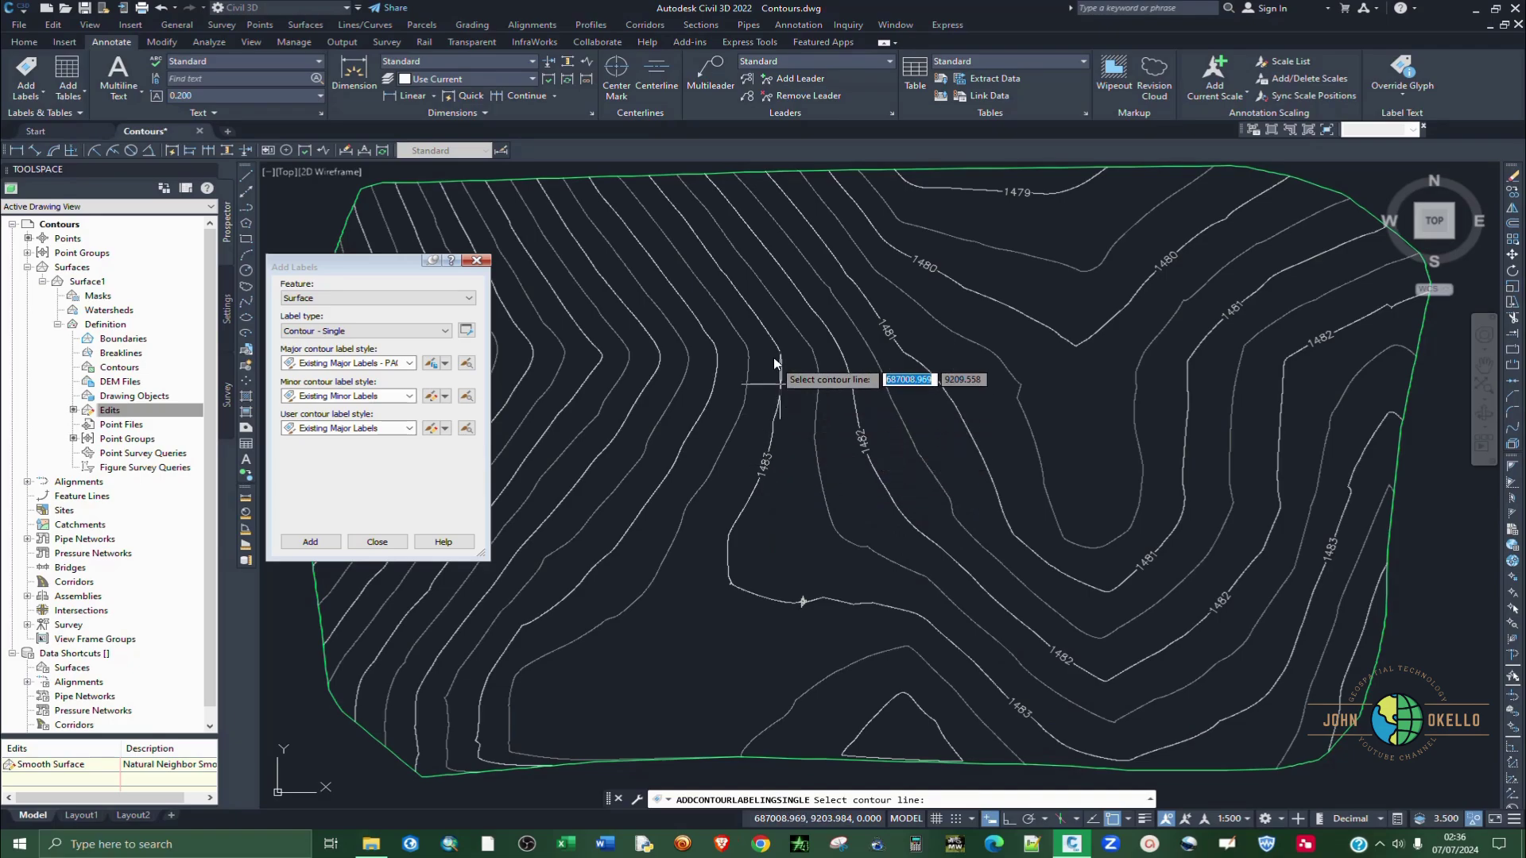
Label the 1484, 1485, 1486, 1487 and 1488 contours on the left side.
click(673, 286)
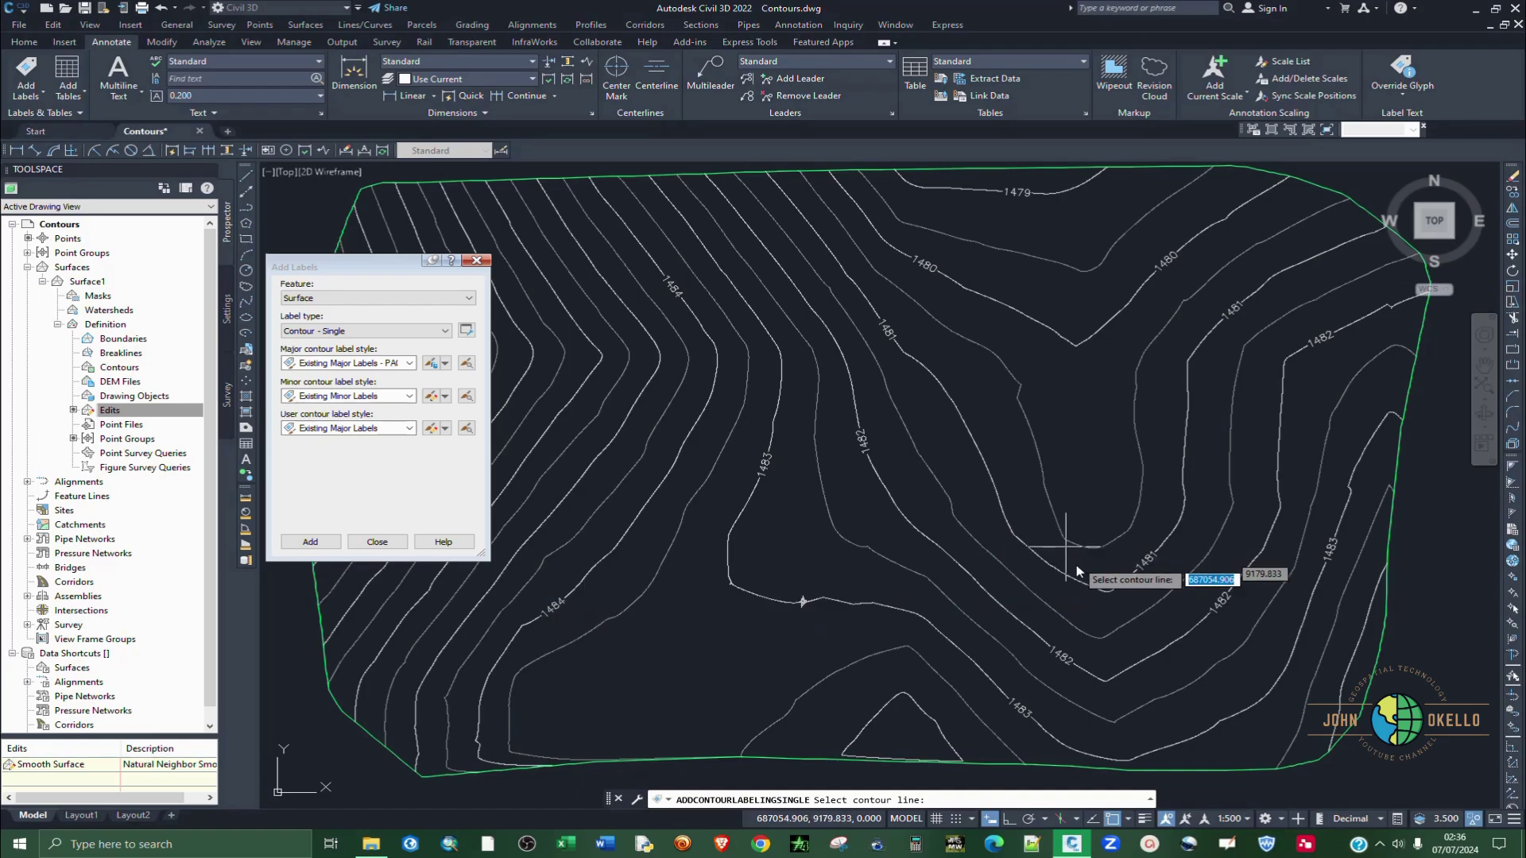
scroll(993, 556, down, 2)
scroll(674, 510, up, 2)
click(699, 658)
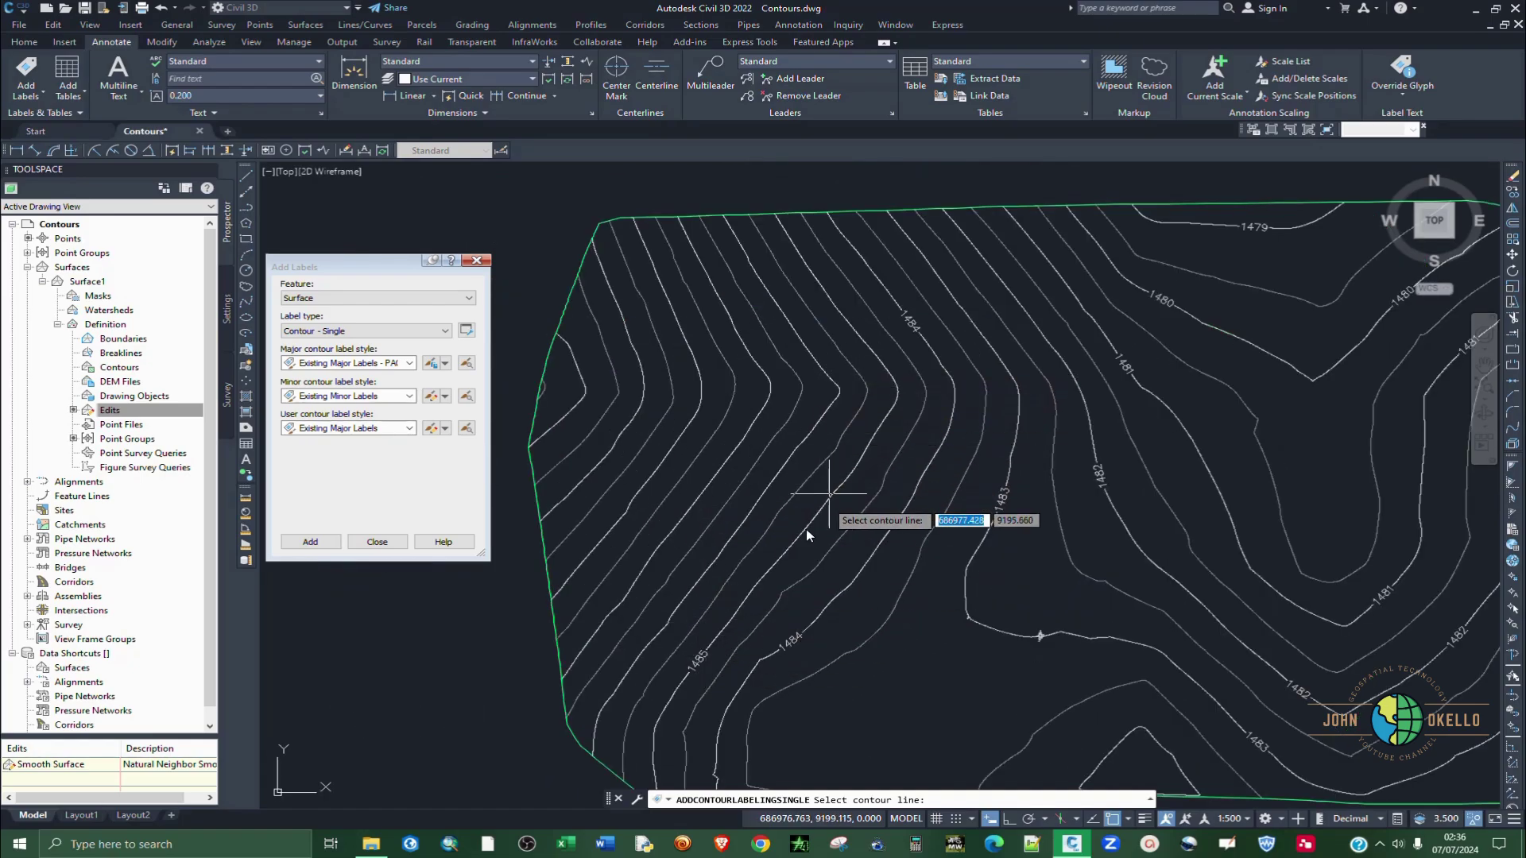
click(858, 332)
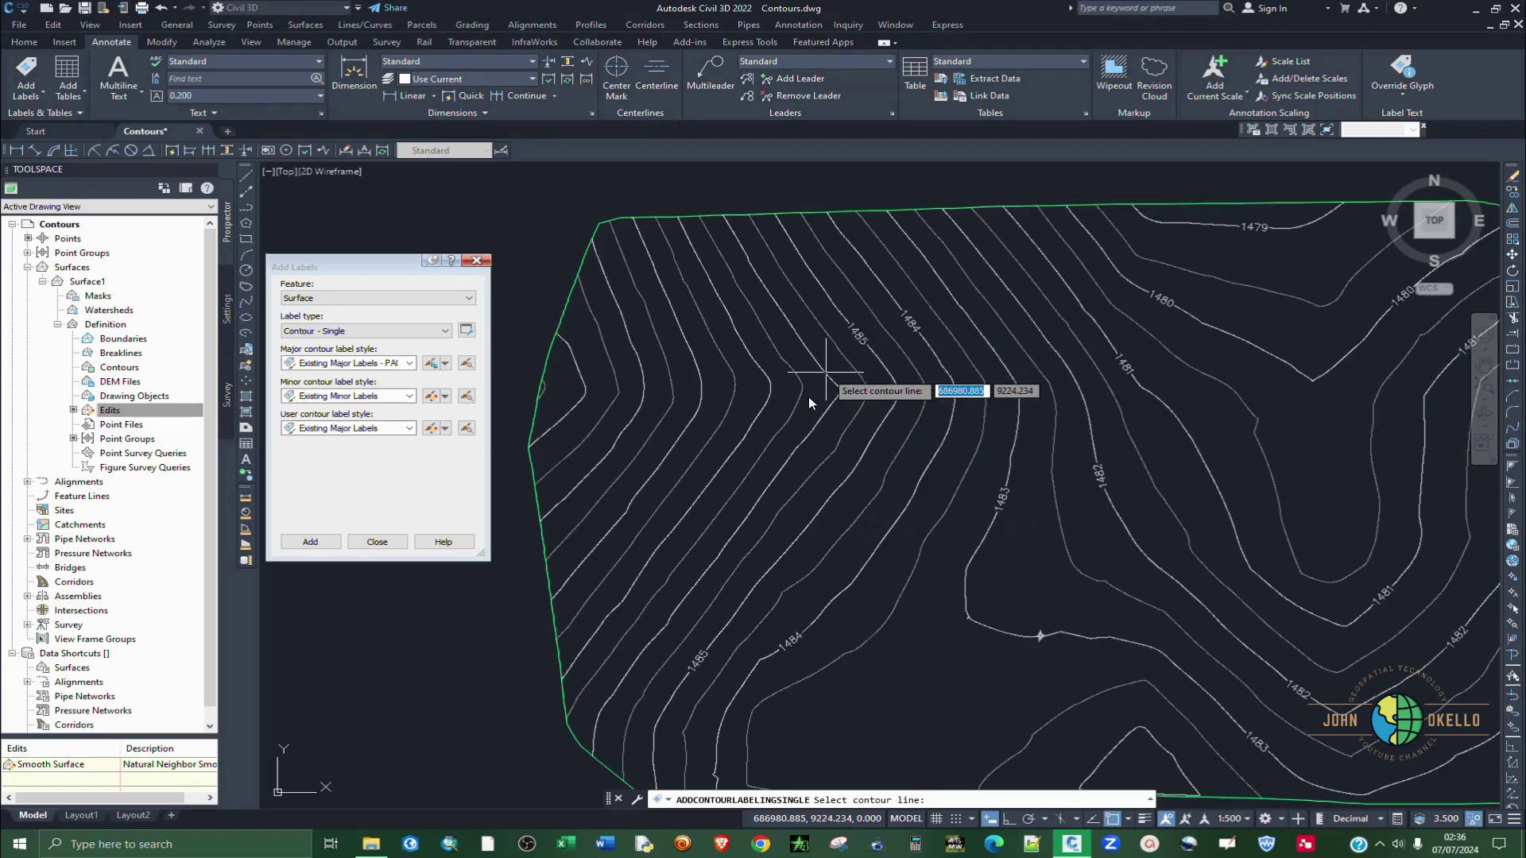
click(756, 516)
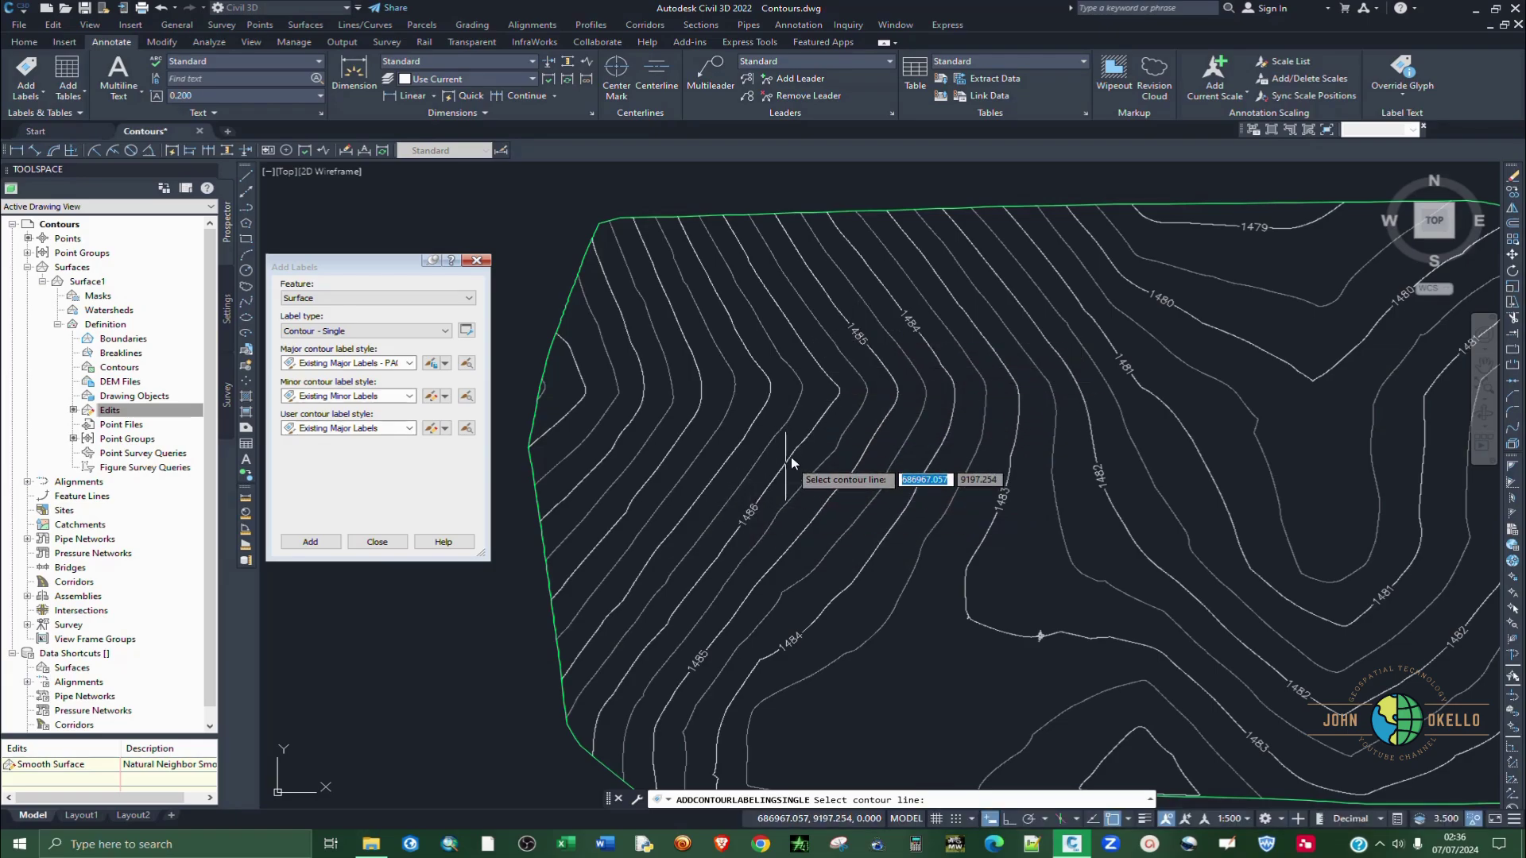
click(773, 298)
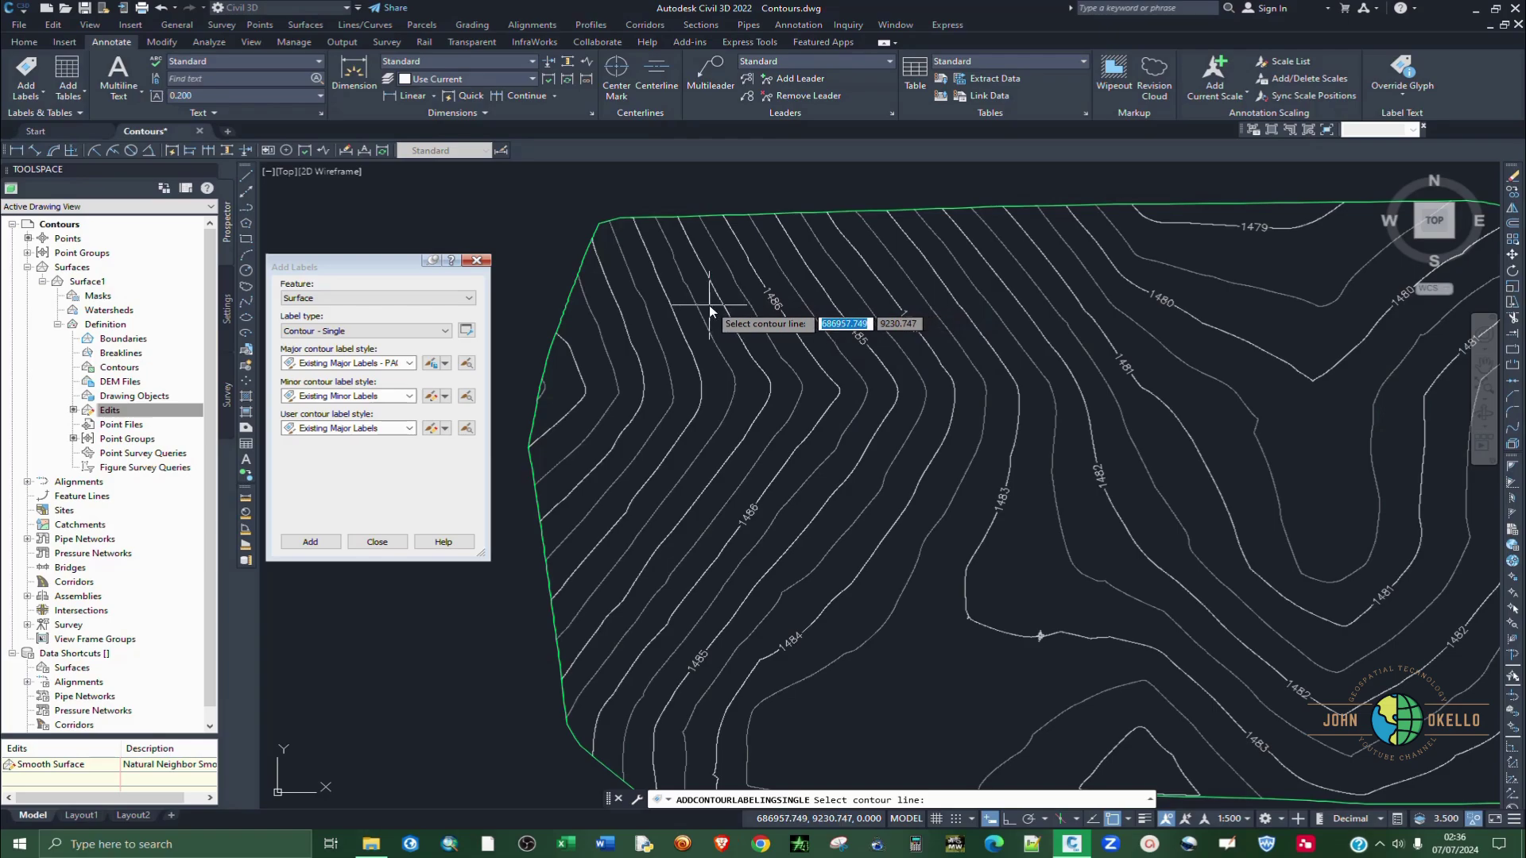
click(718, 300)
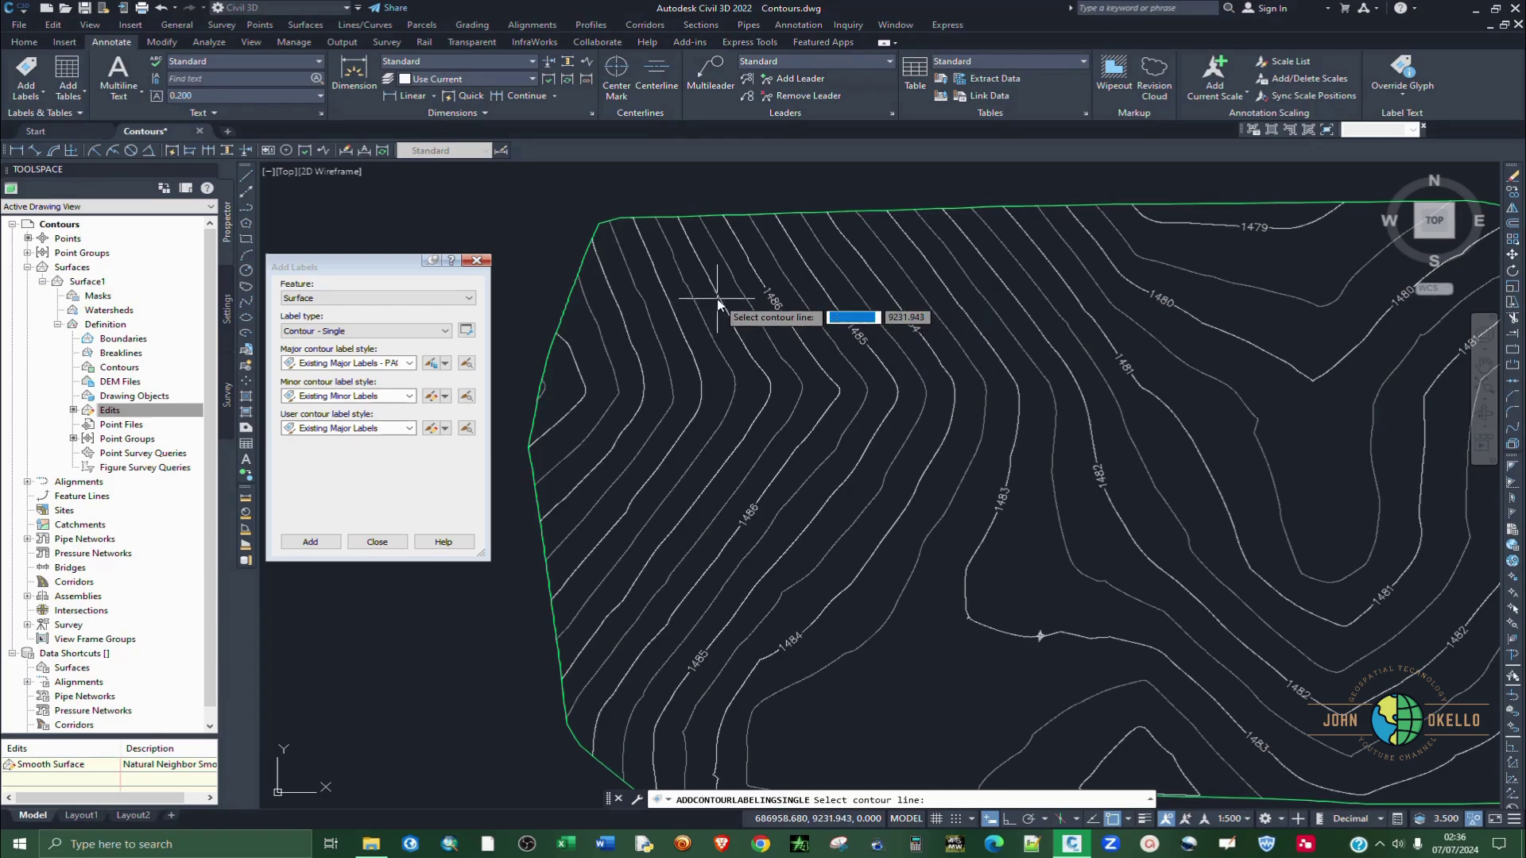
click(681, 517)
click(650, 473)
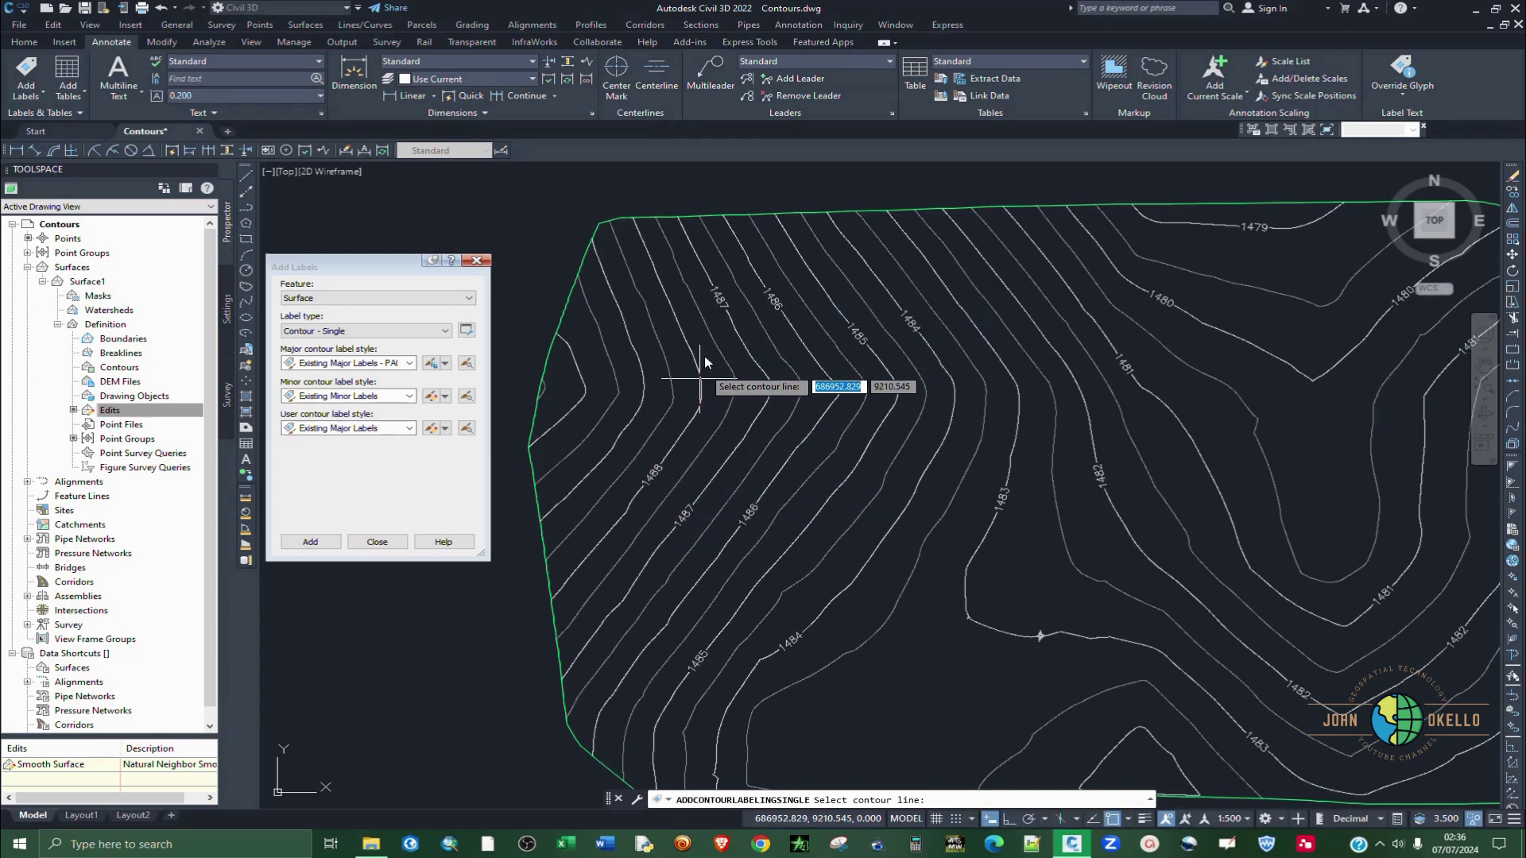
click(678, 332)
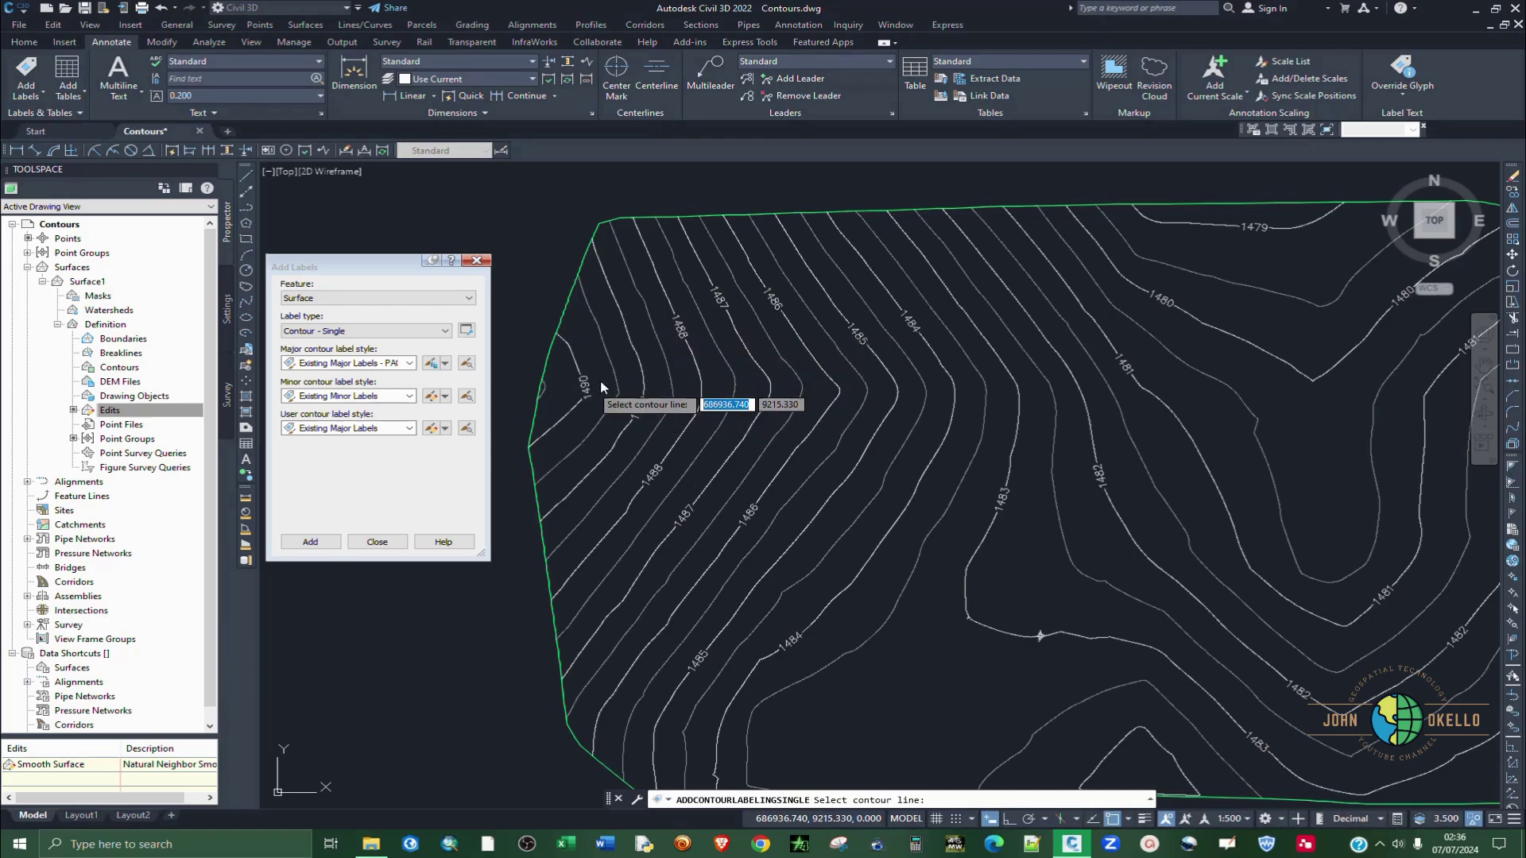
scroll(628, 382, down, 4)
scroll(893, 523, up, 4)
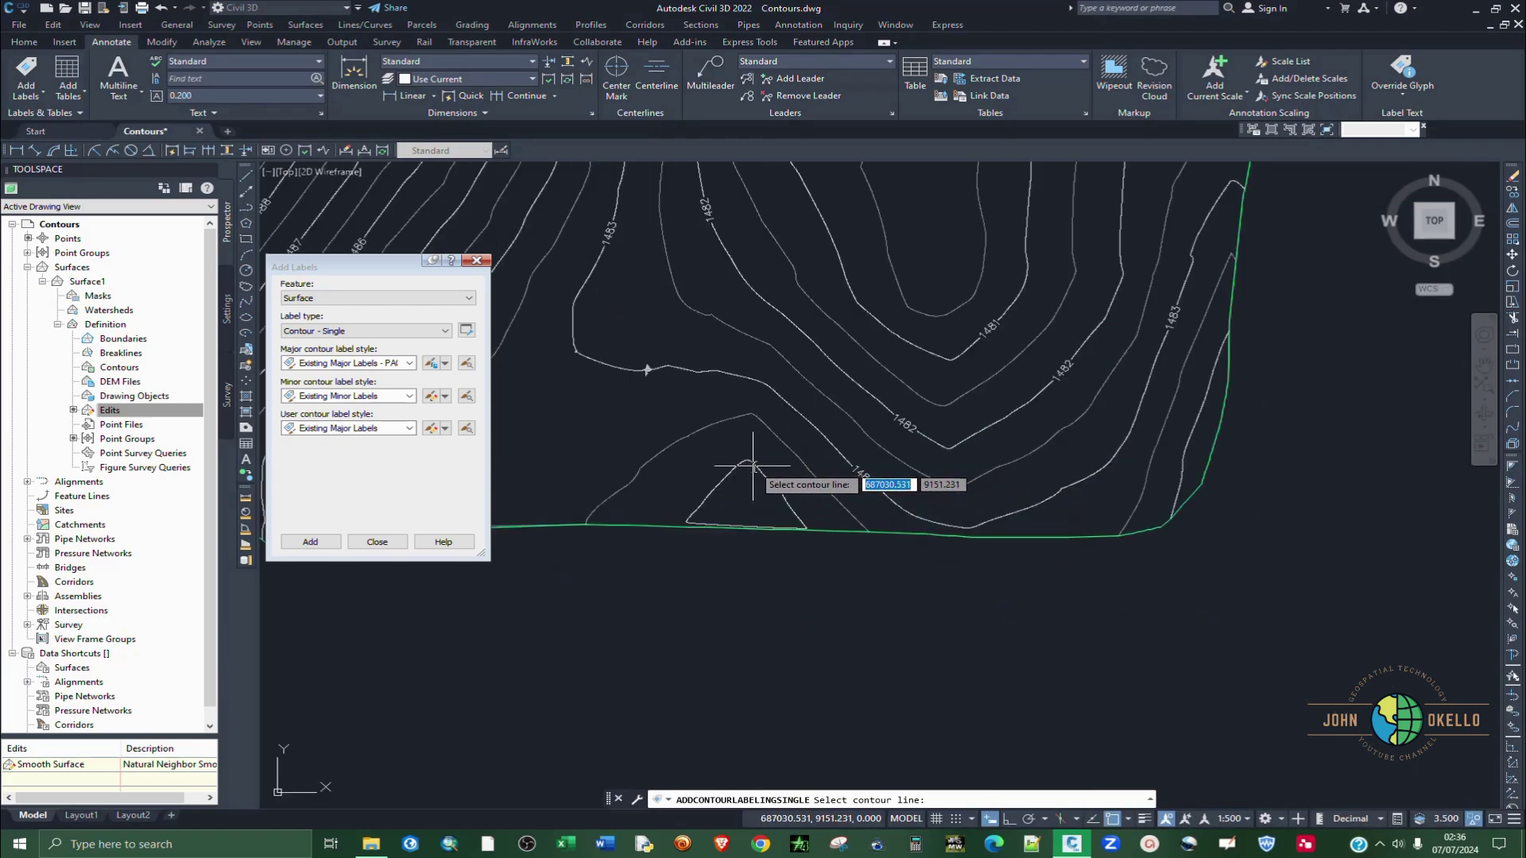
scroll(763, 556, down, 3)
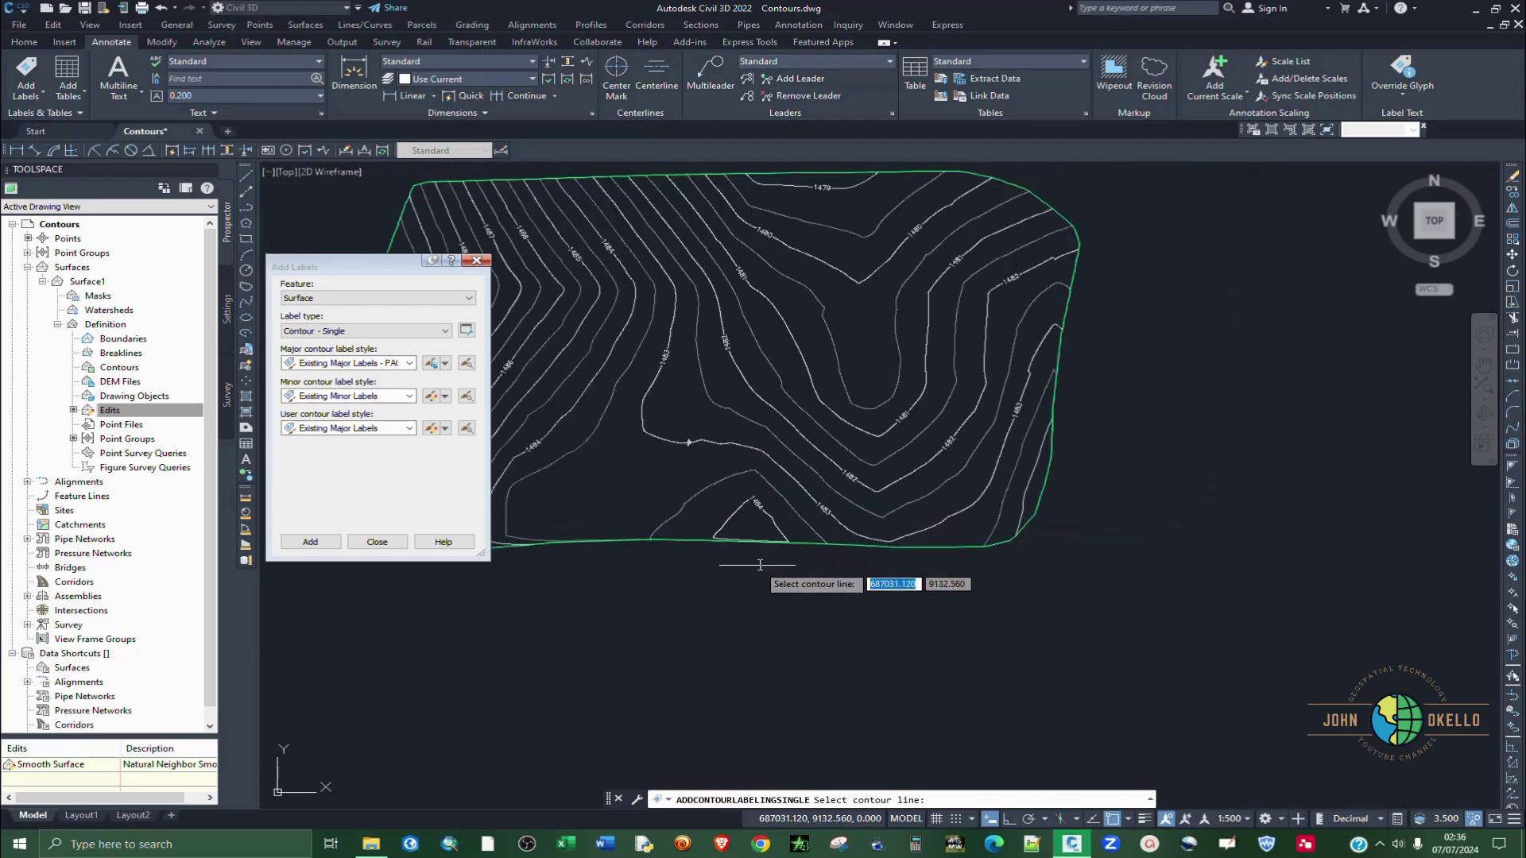
End contour labelling, then switch the Standard text style font to Comic Sans MS and apply.
click(377, 541)
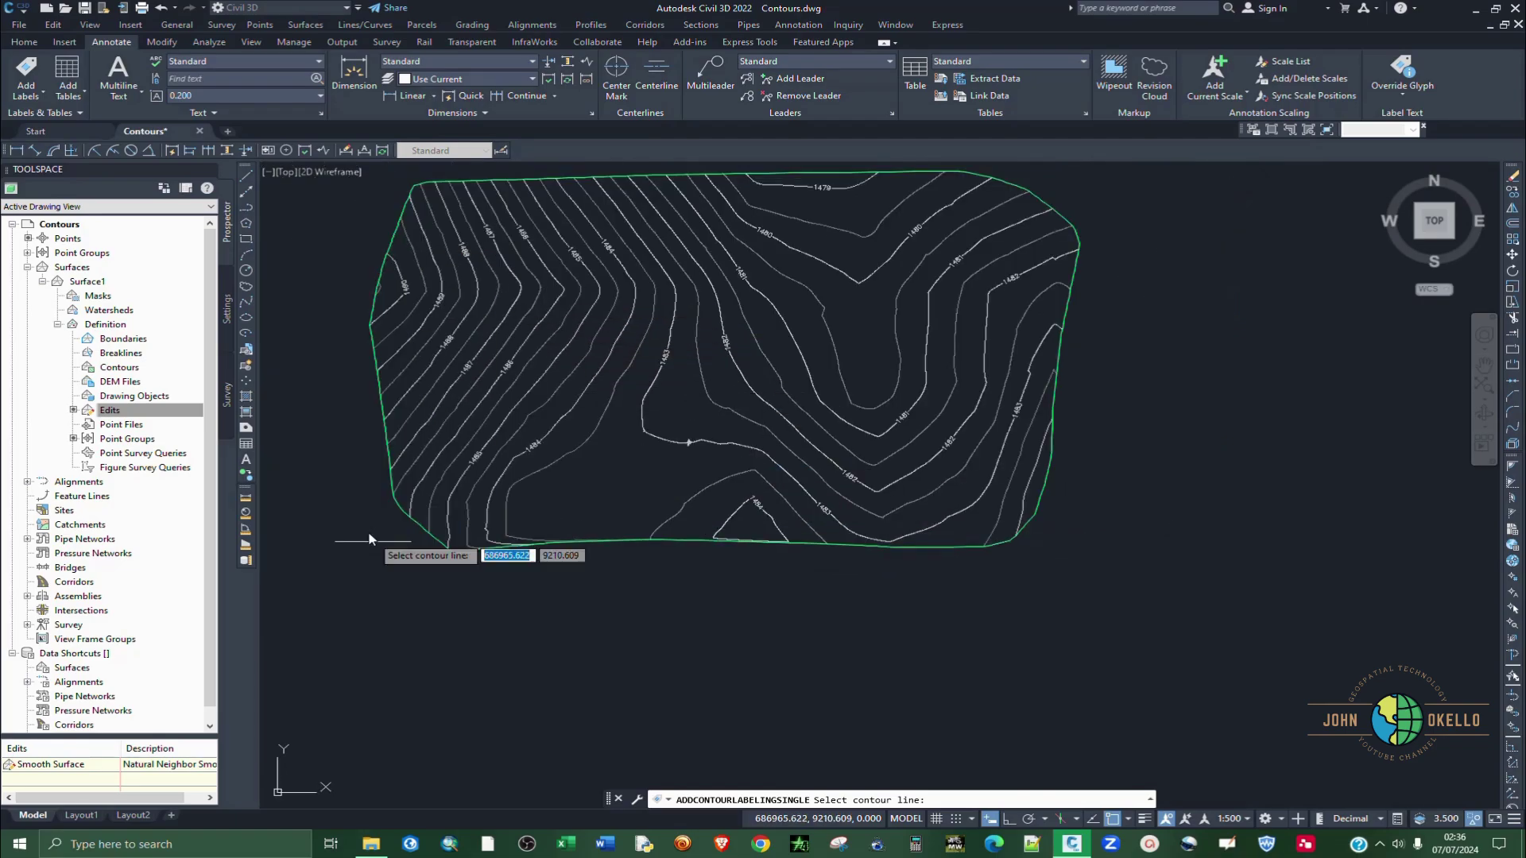
click(320, 114)
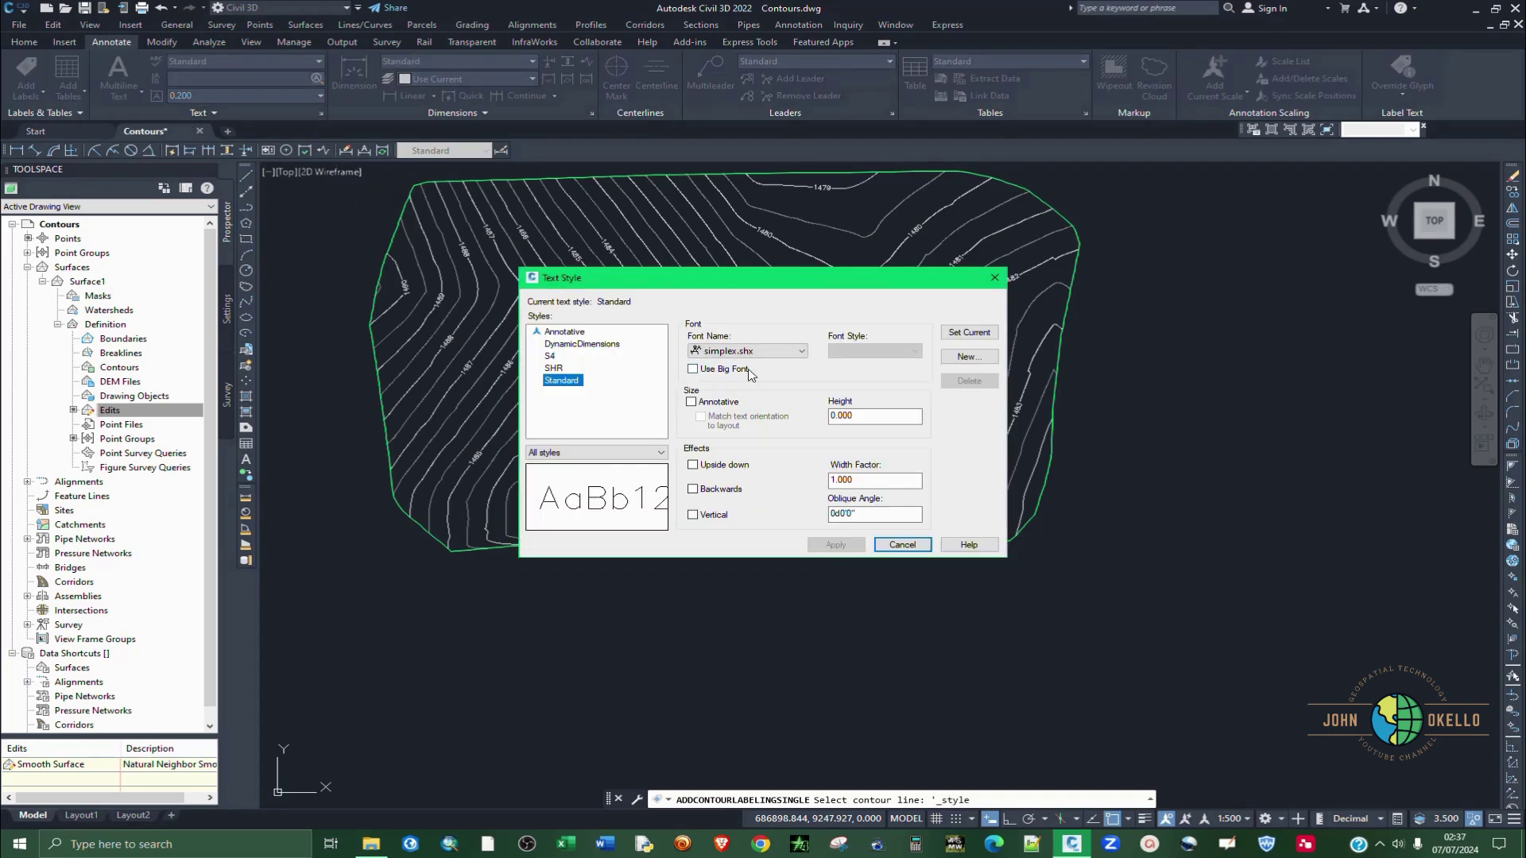
click(802, 352)
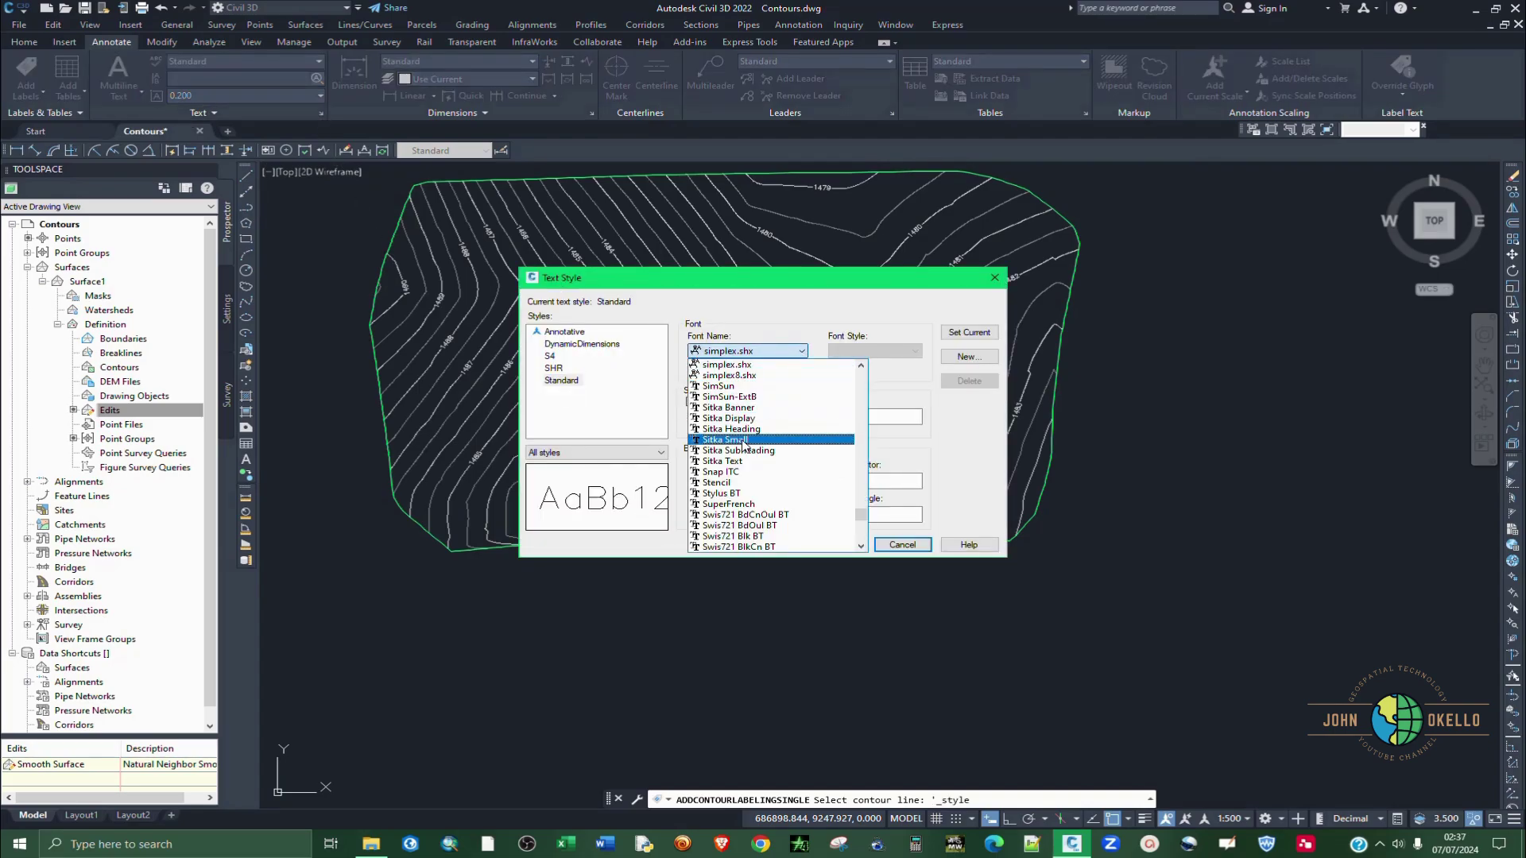
key(c)
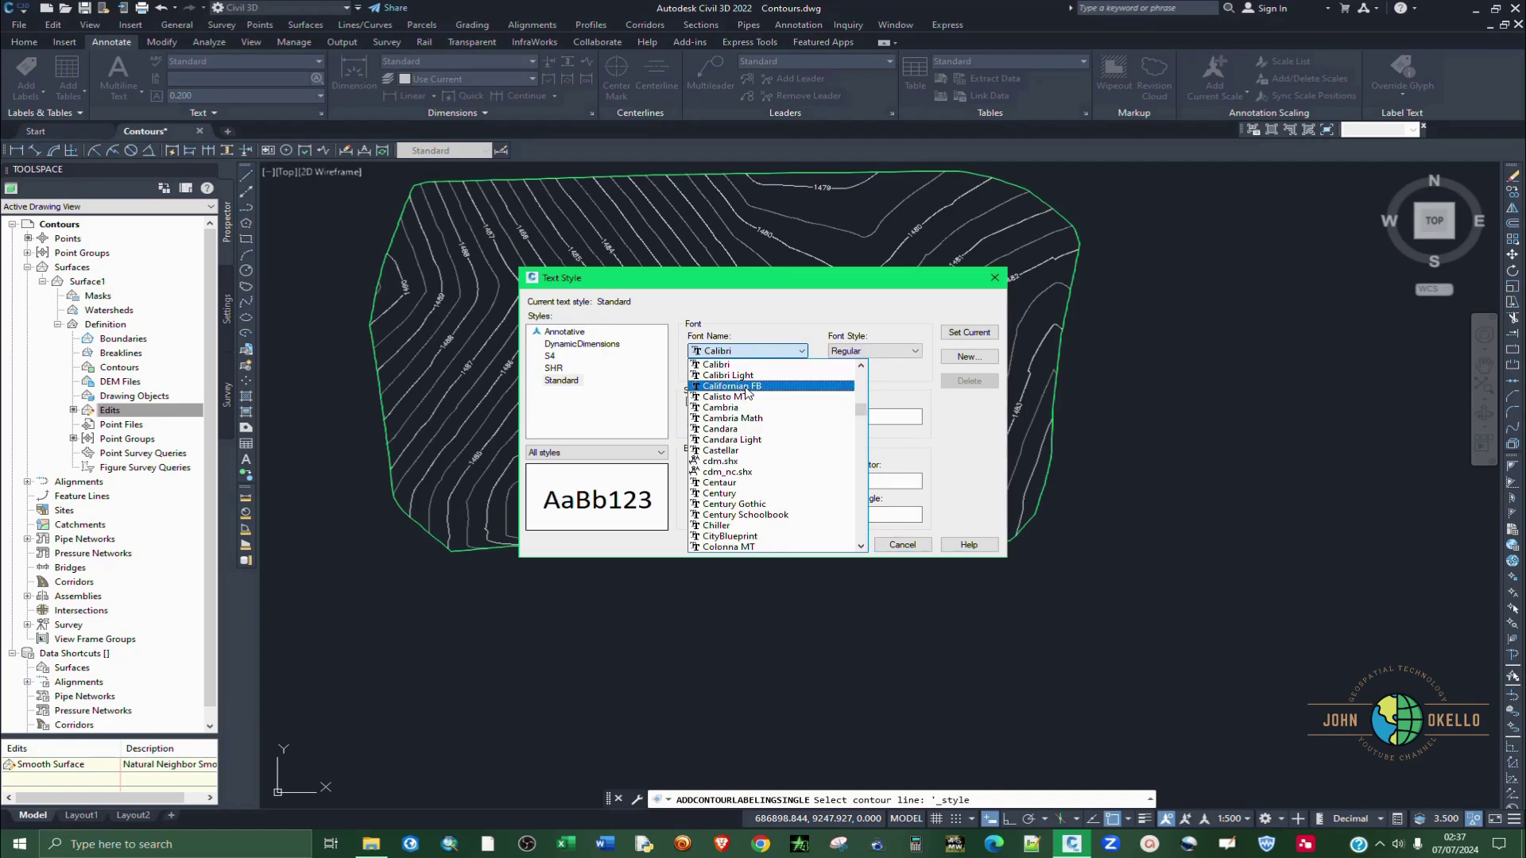
scroll(739, 436, down, 2)
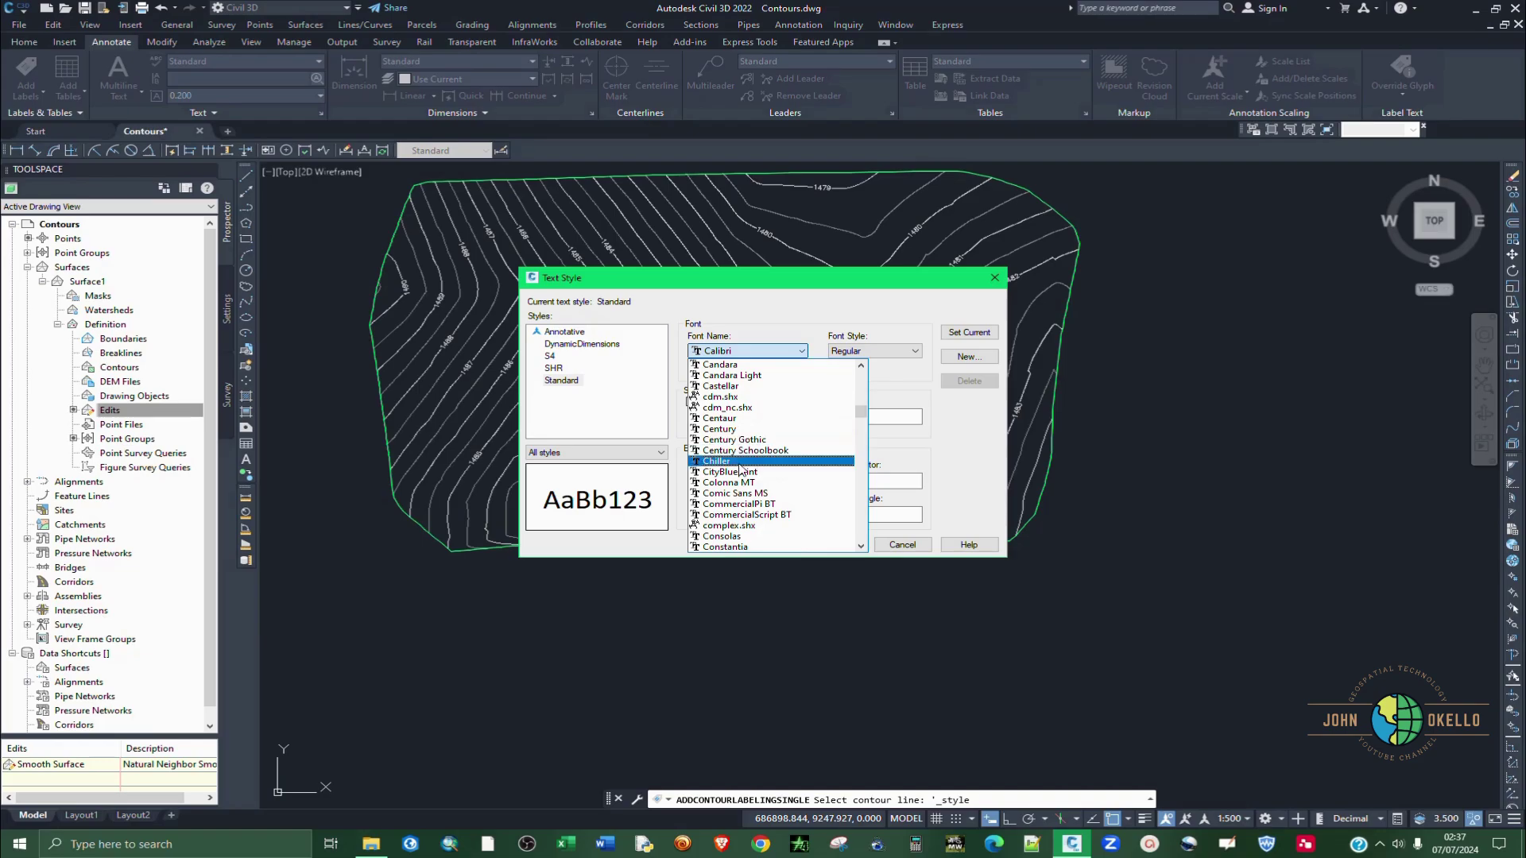
click(739, 493)
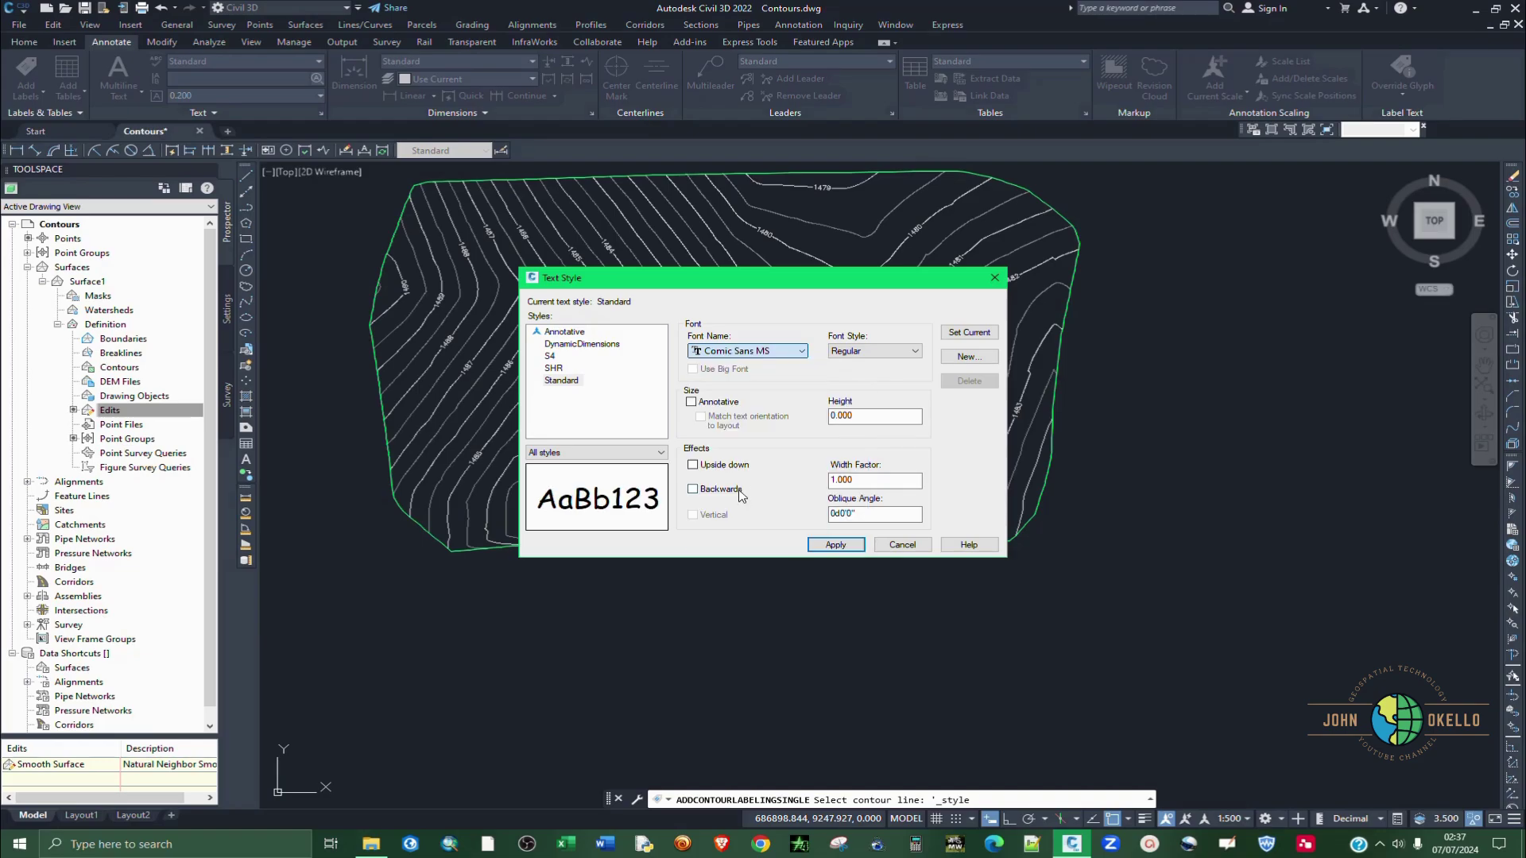
click(845, 544)
click(889, 547)
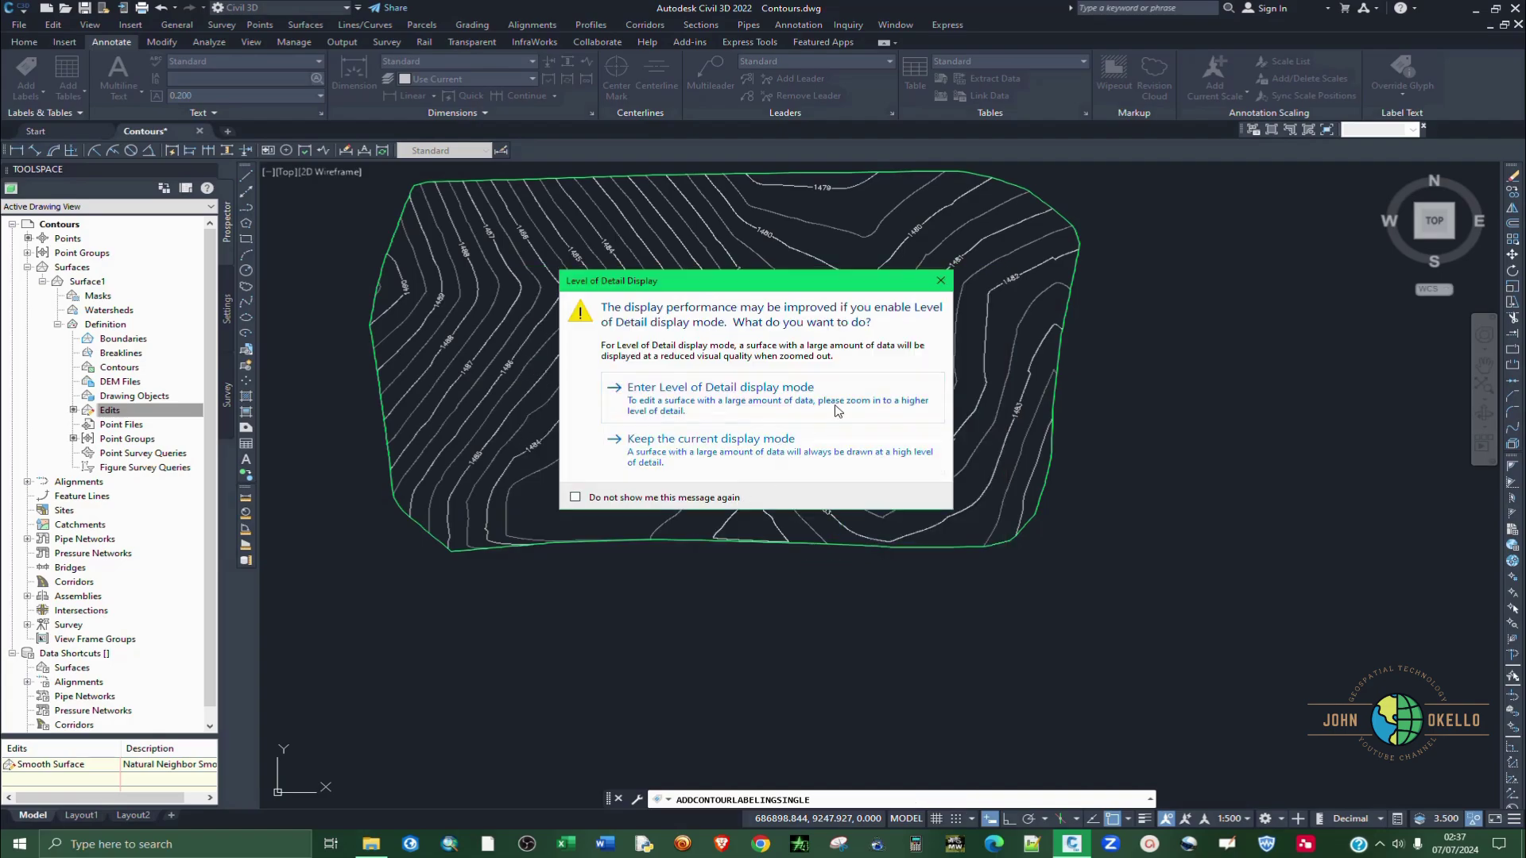
Dismiss the Level of Detail Display message and zoom around the labelled contours.
click(941, 281)
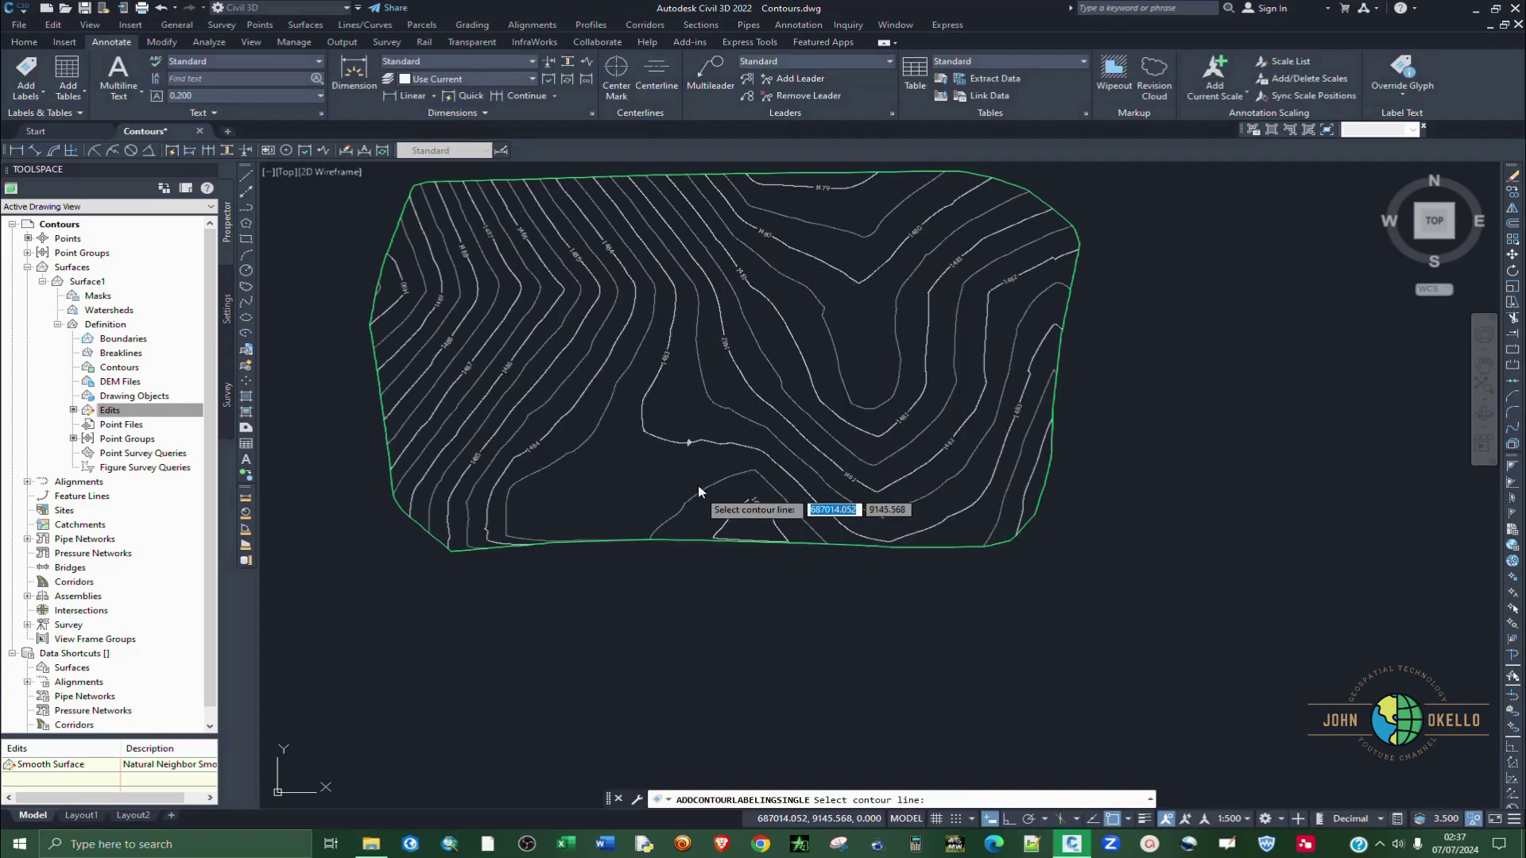
scroll(689, 291, up, 2)
scroll(648, 274, down, 2)
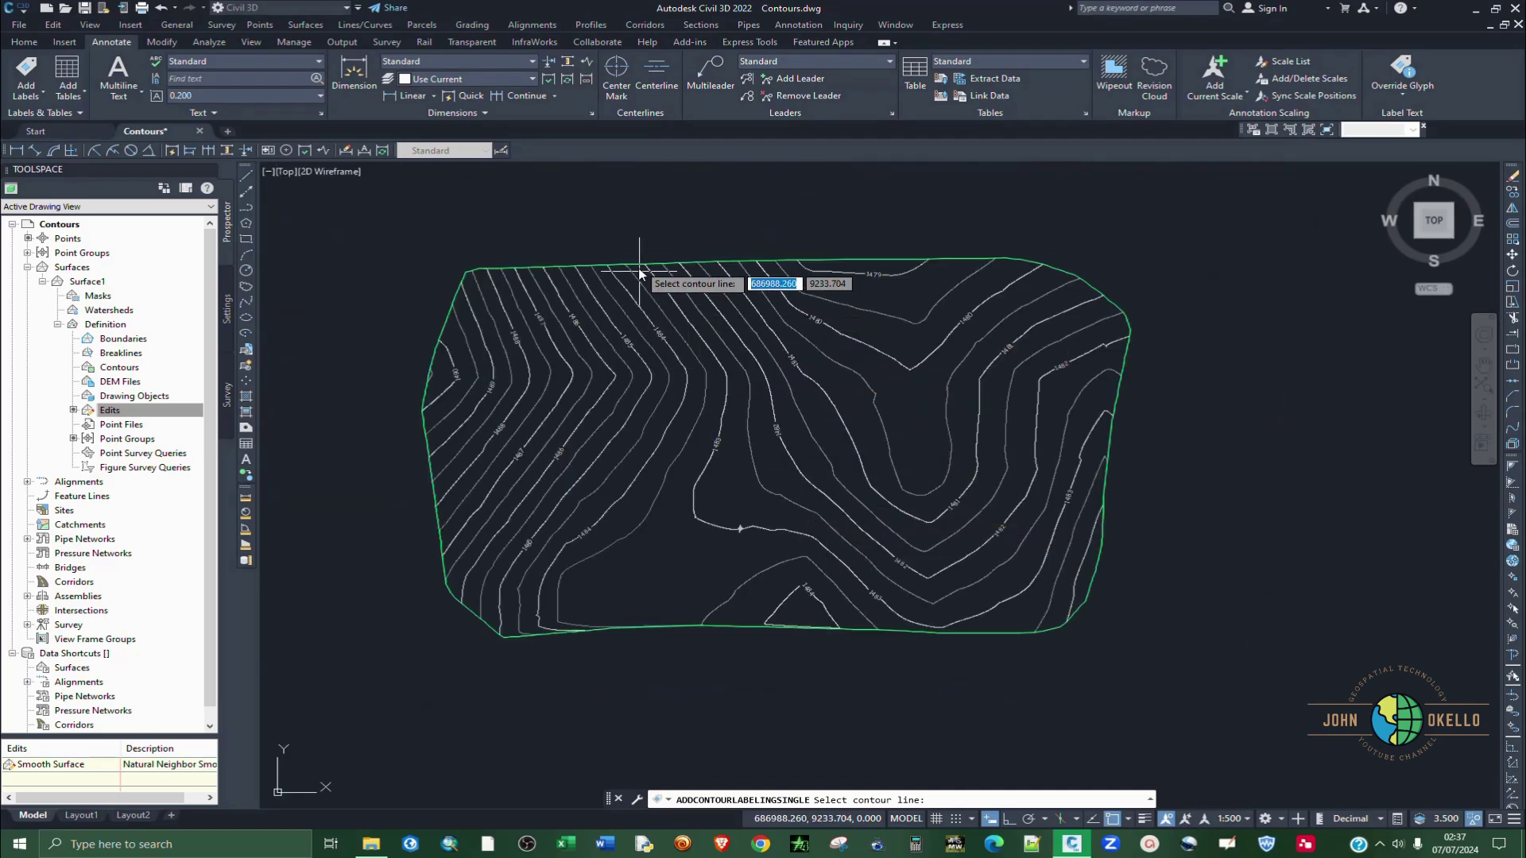
scroll(645, 298, up, 2)
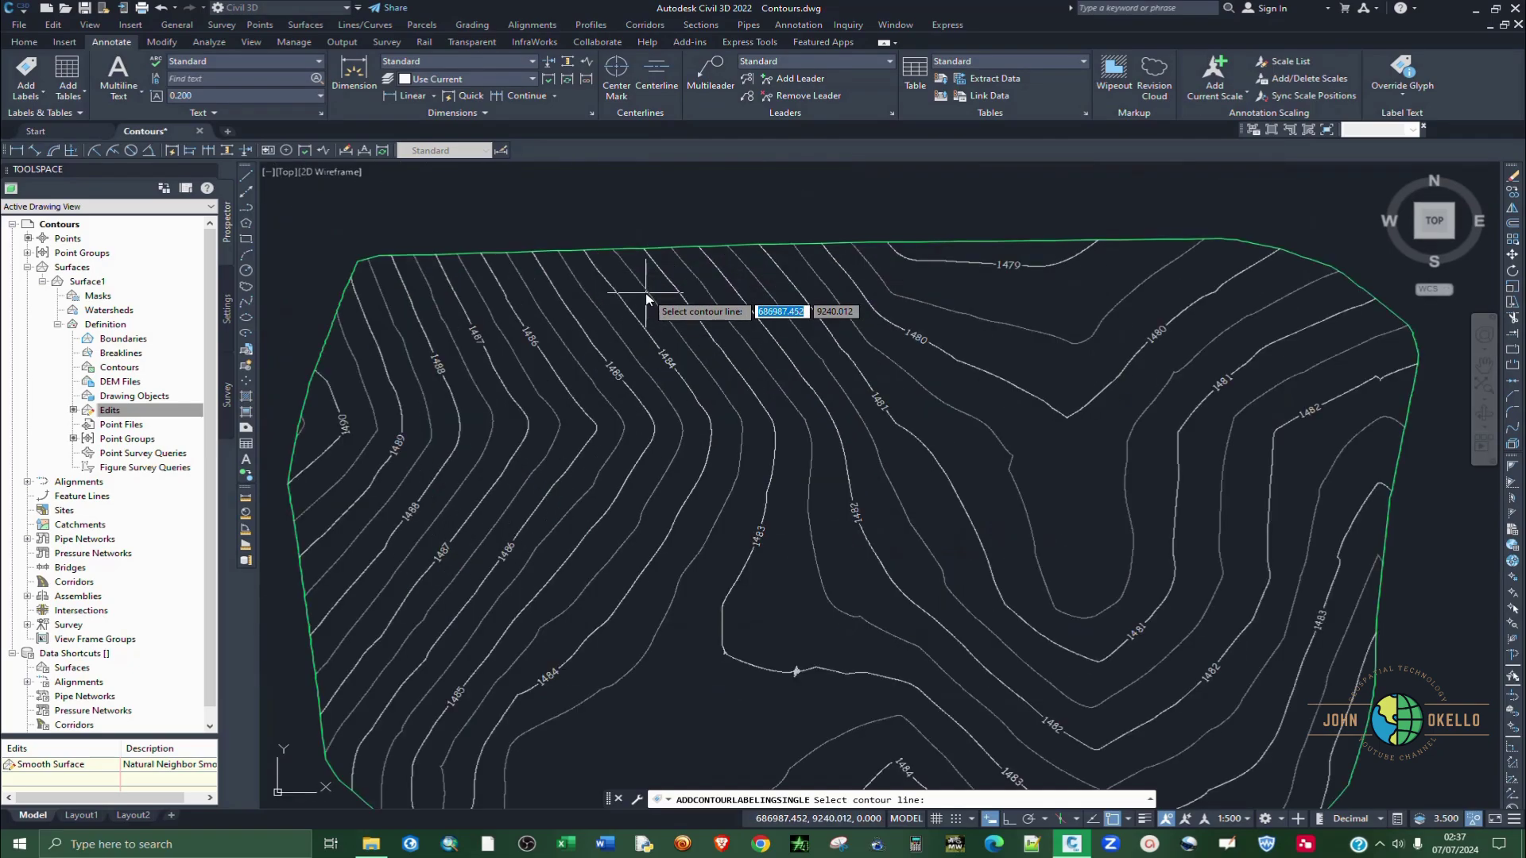
From the Home tab, label the 1483 contour once more, then end the labelling command.
click(36, 44)
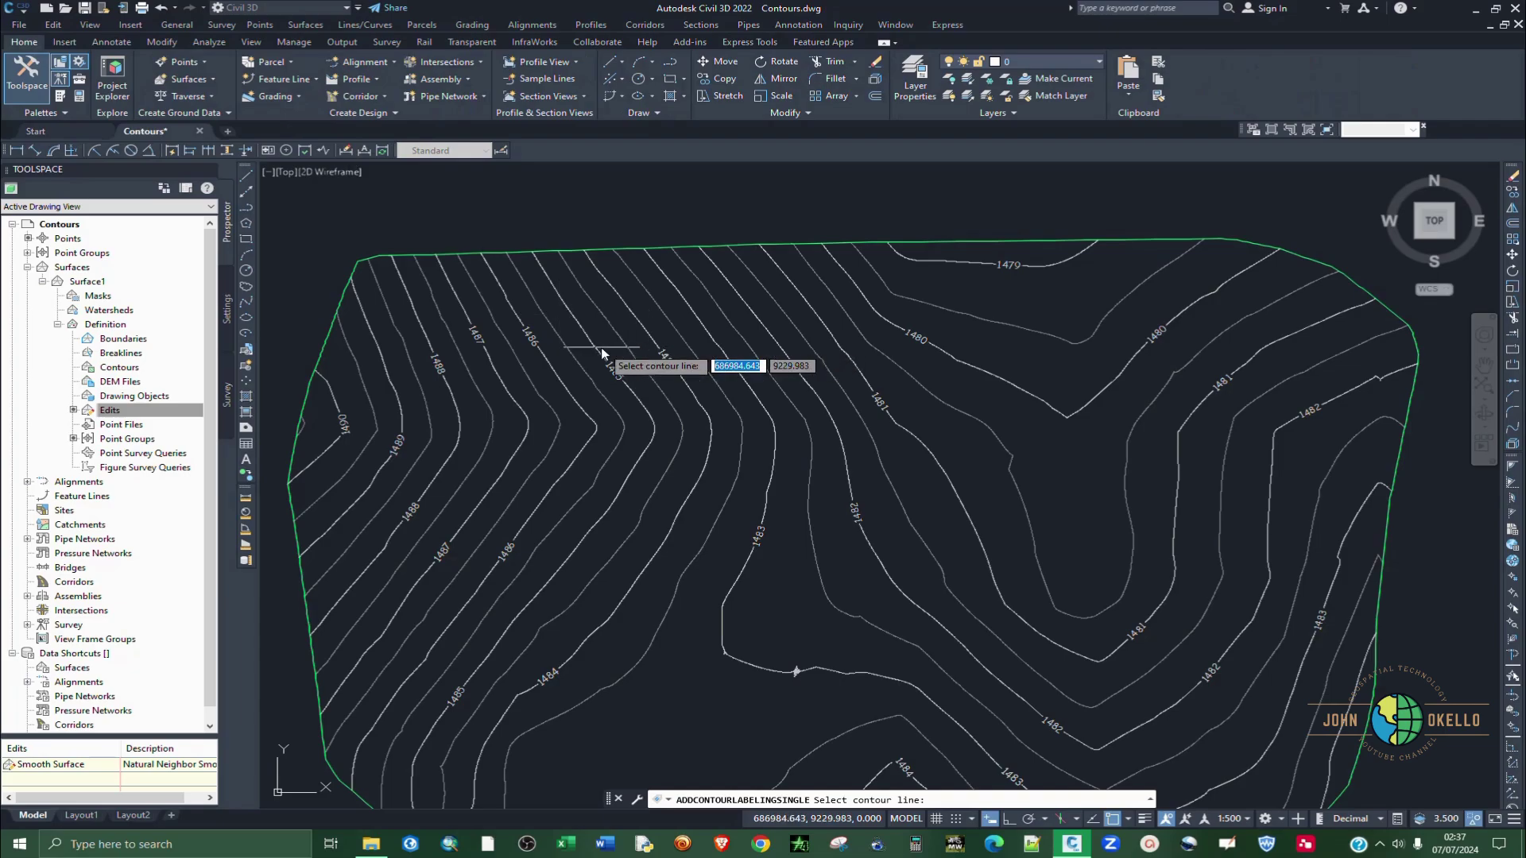
scroll(613, 402, down, 1)
scroll(642, 421, up, 1)
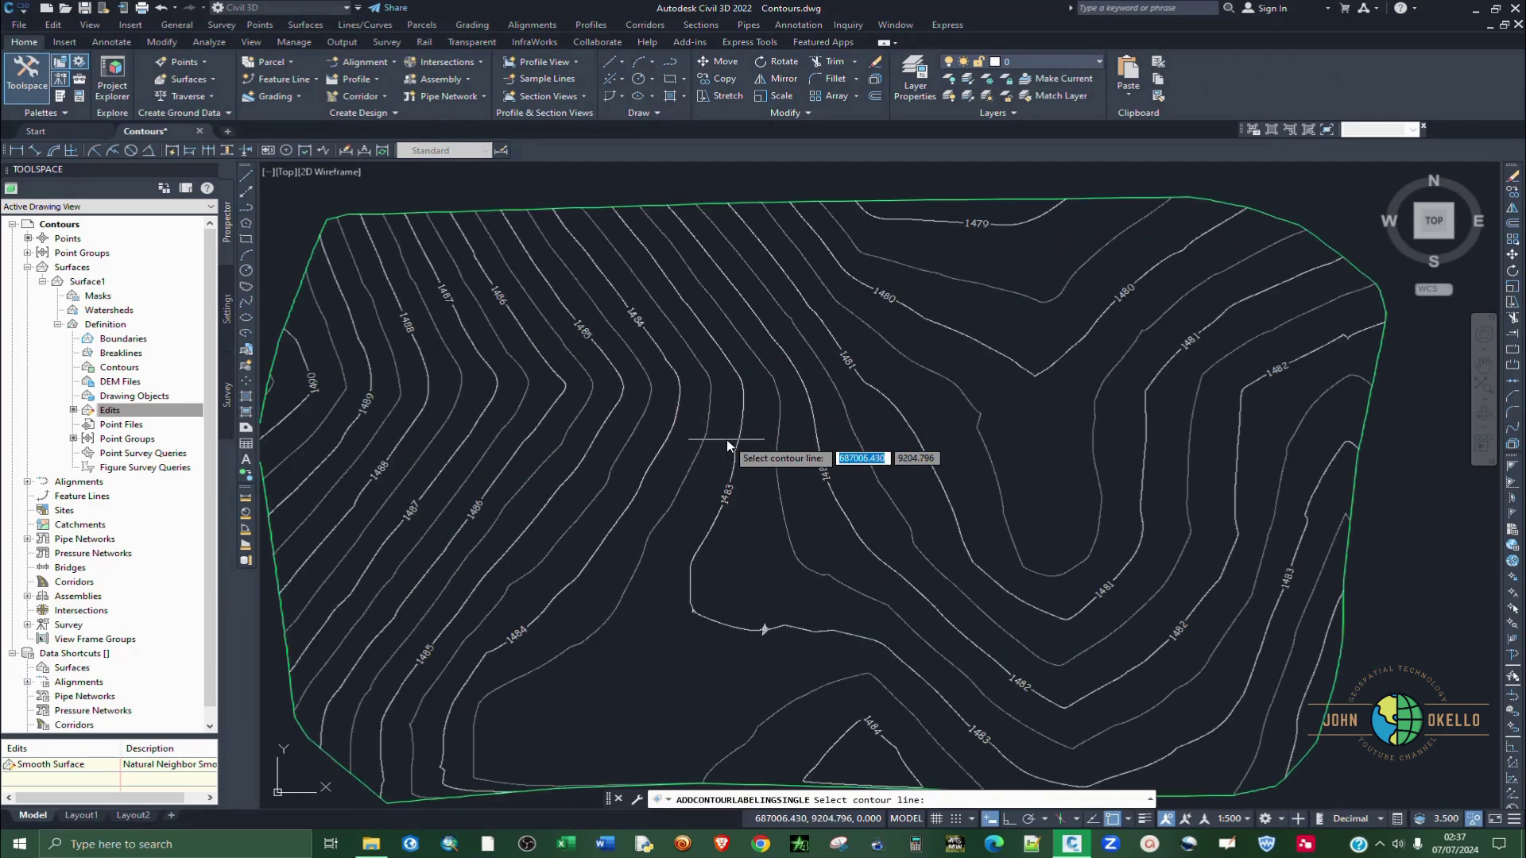
click(741, 442)
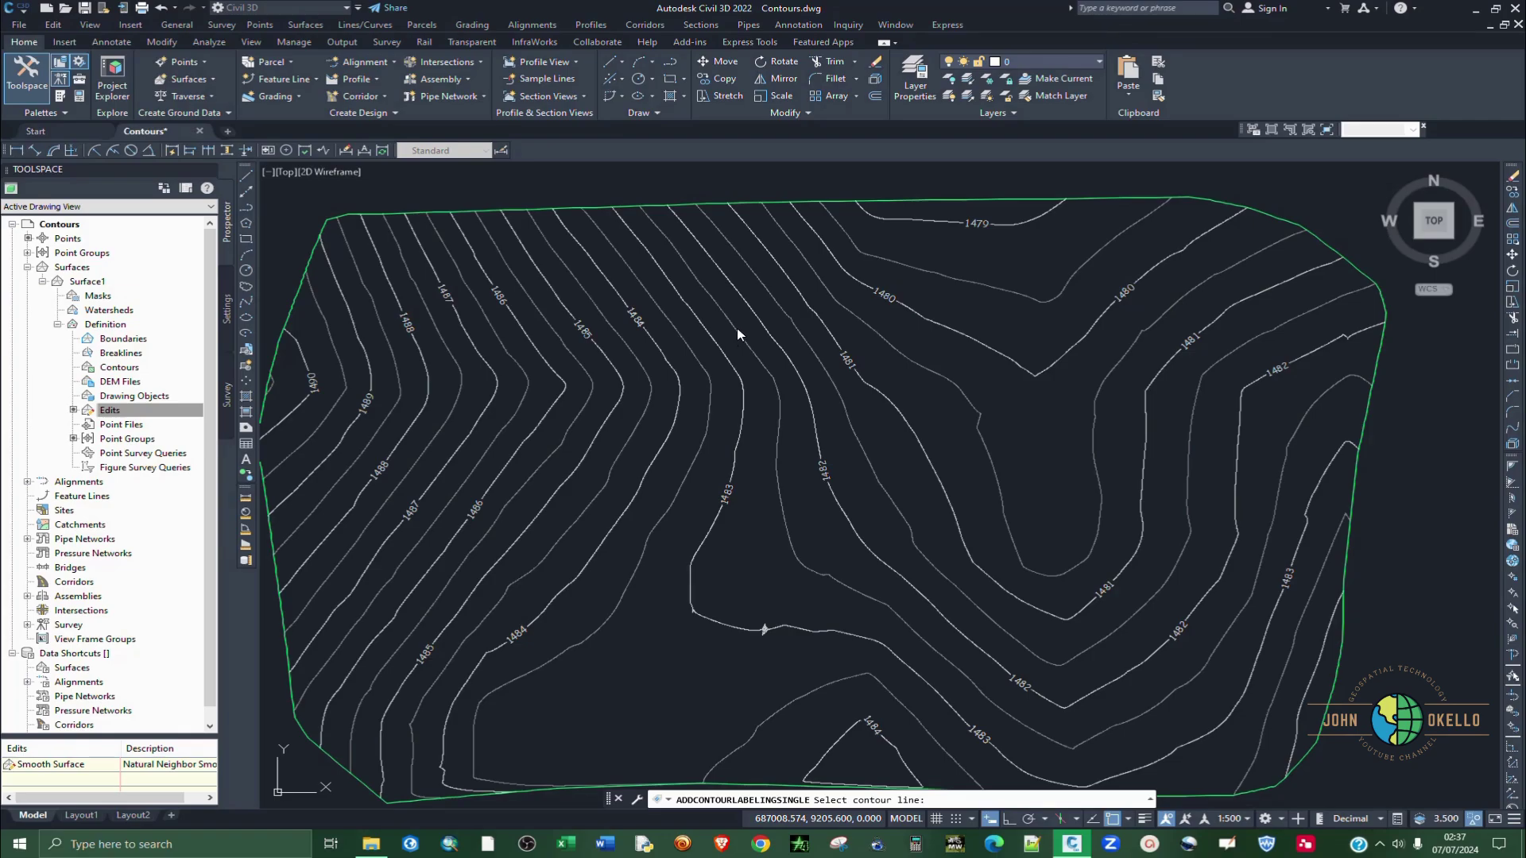
key(Escape)
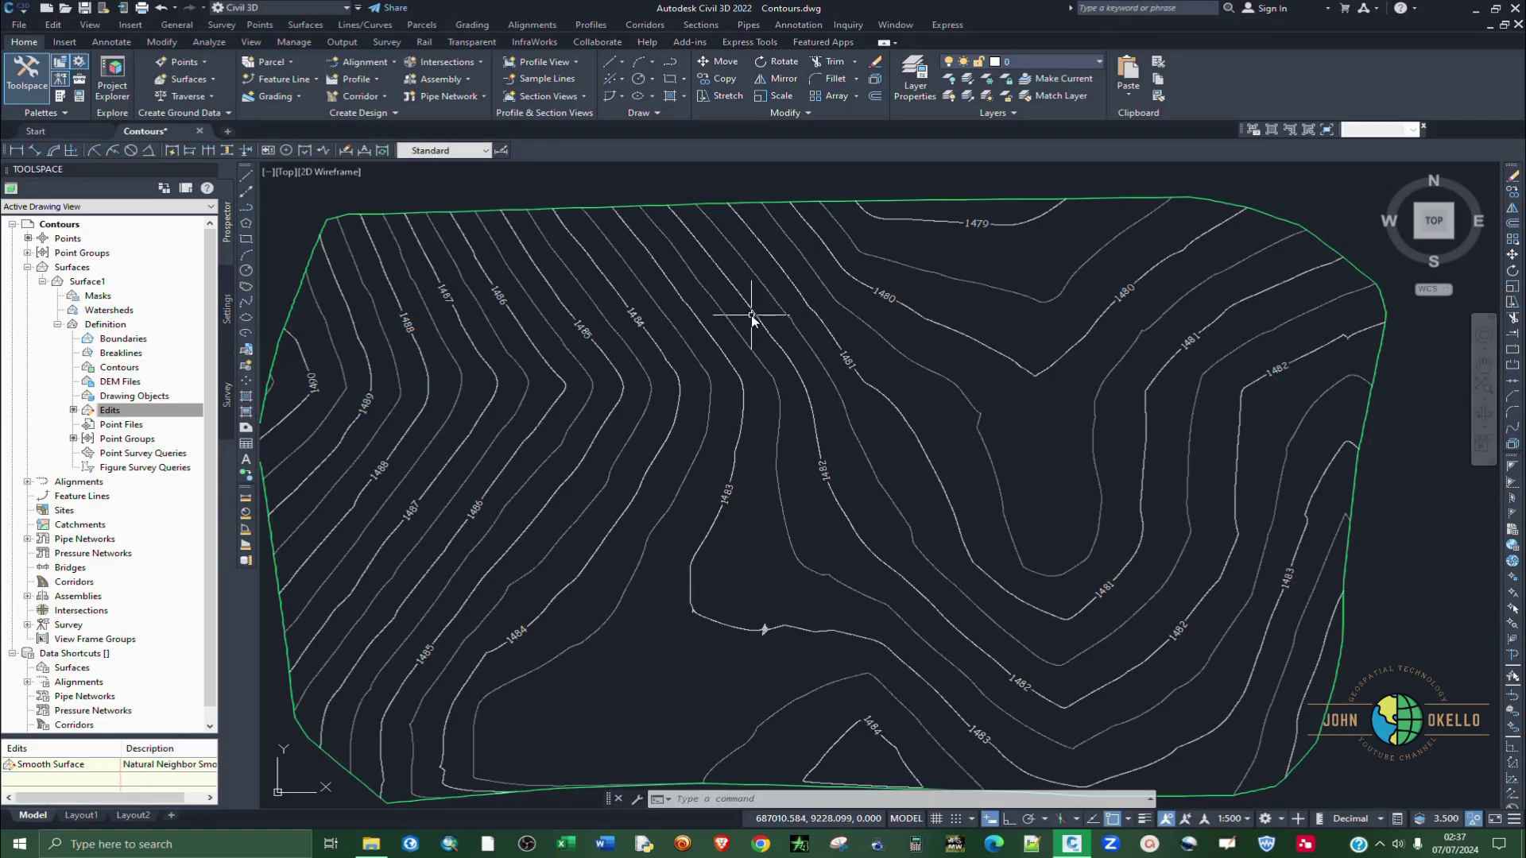